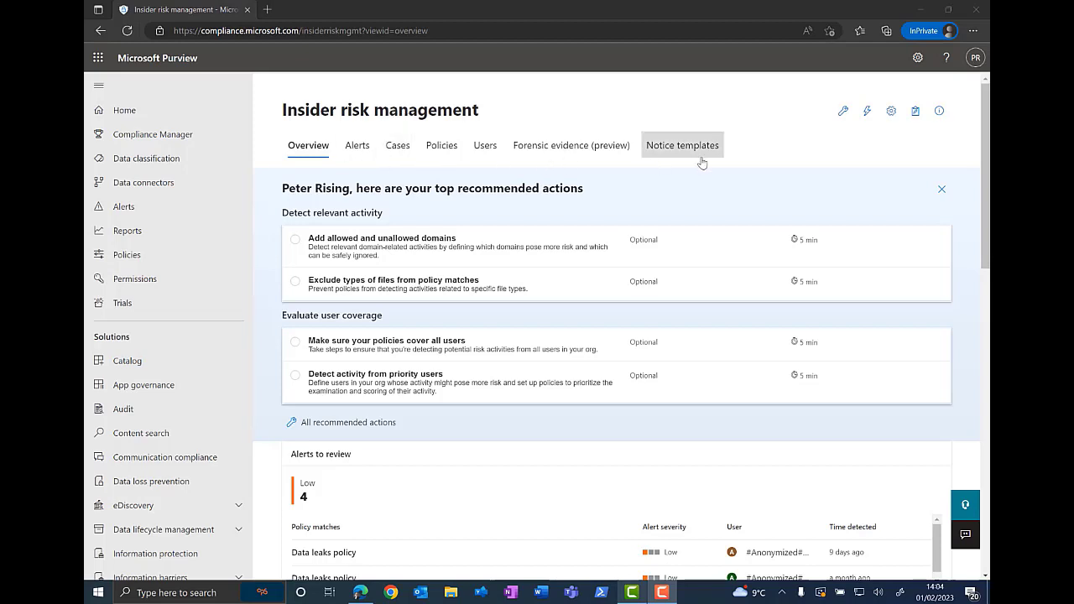
Step: Collapse the navigation pane, open all recommended actions and review the setup, investigation and coverage actions
click(97, 87)
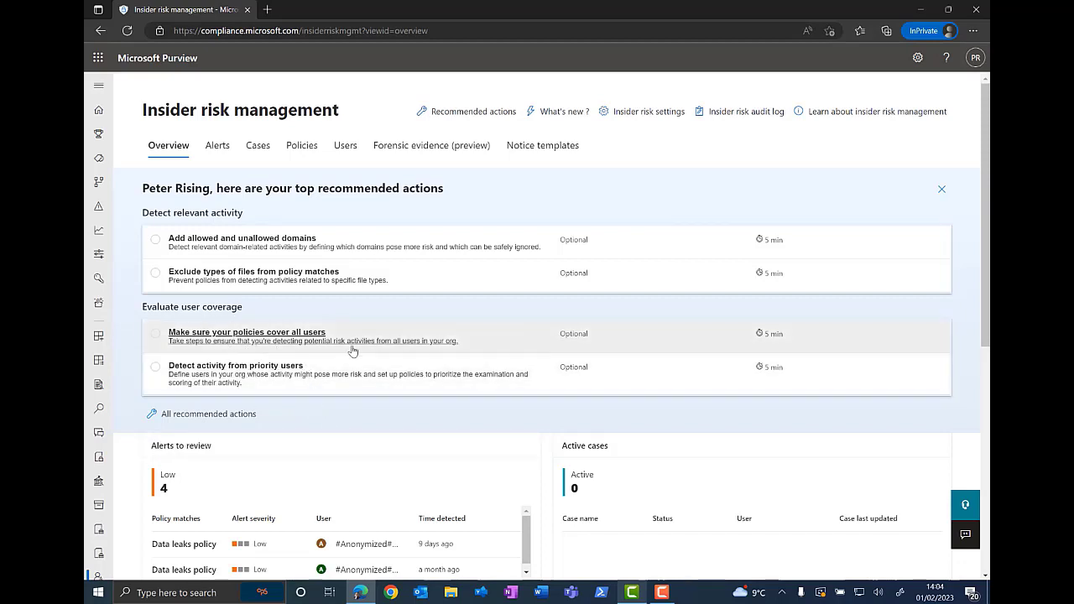
click(153, 416)
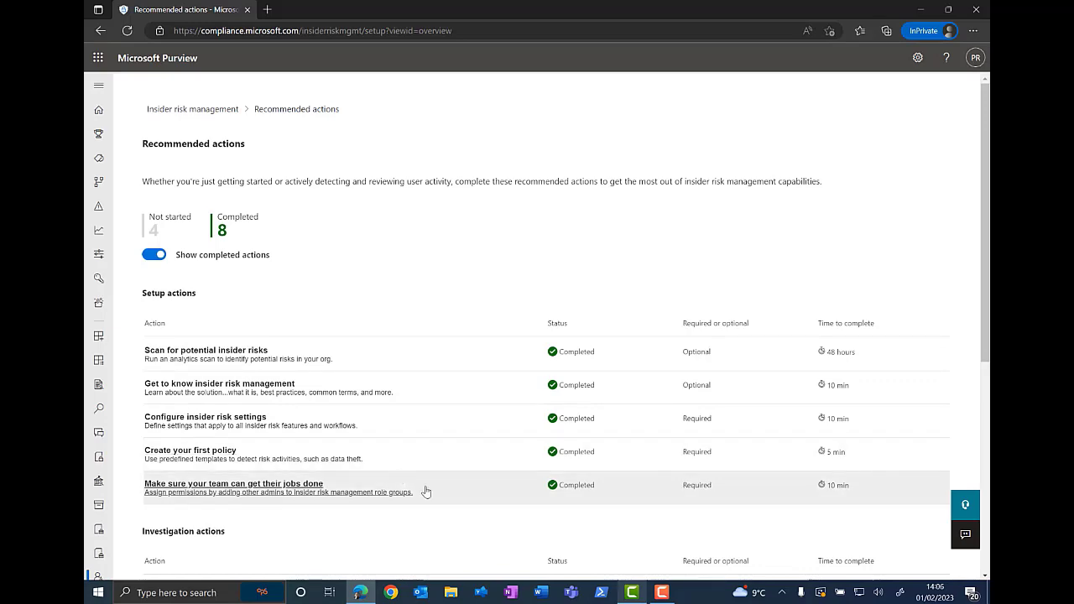
scroll(427, 492, down, 2)
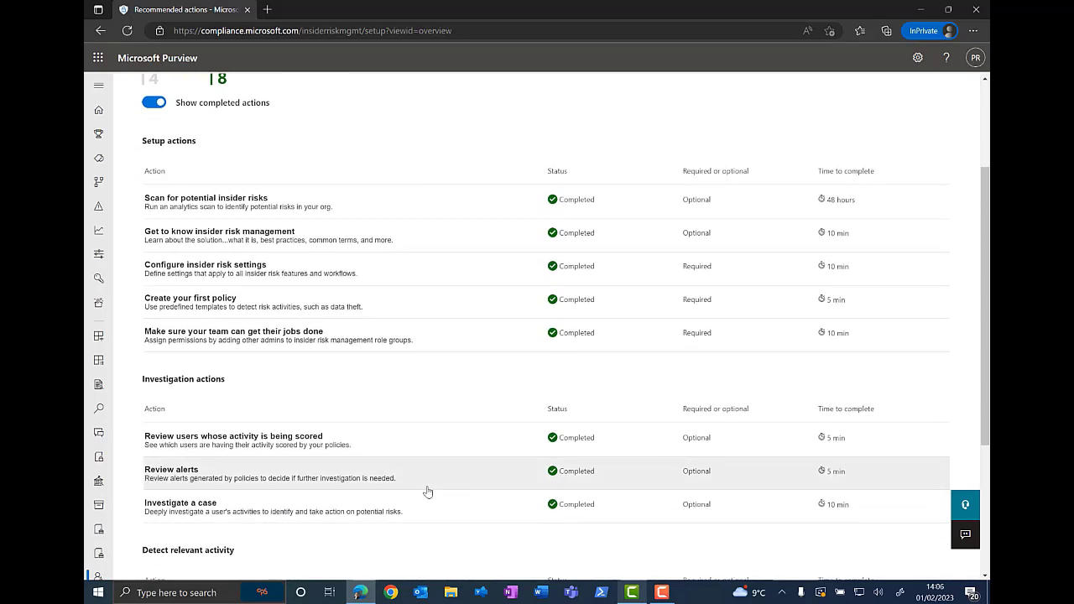
scroll(428, 491, down, 2)
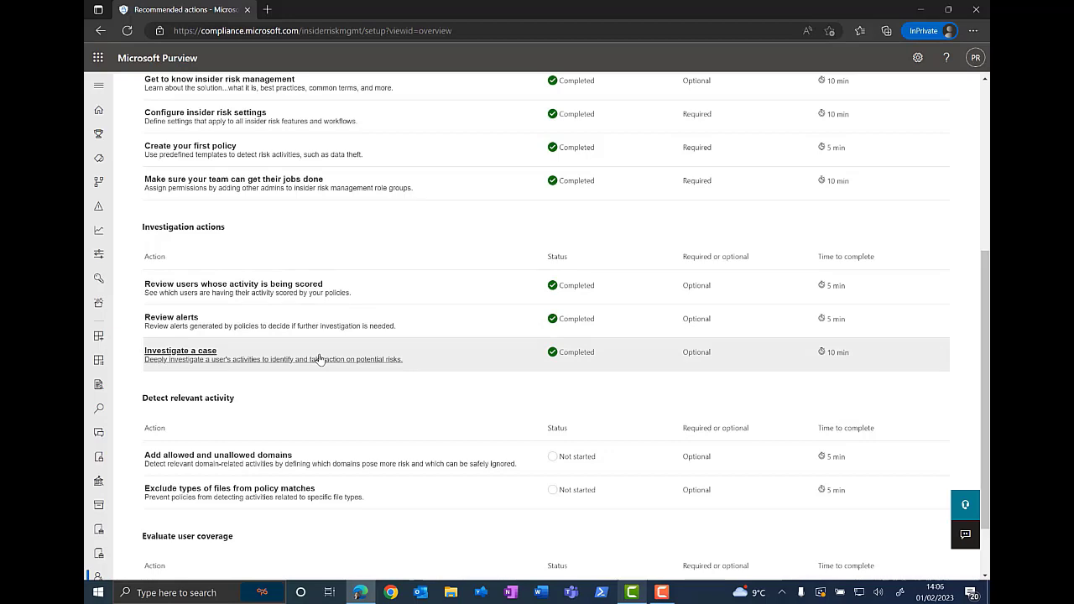
scroll(445, 376, down, 1)
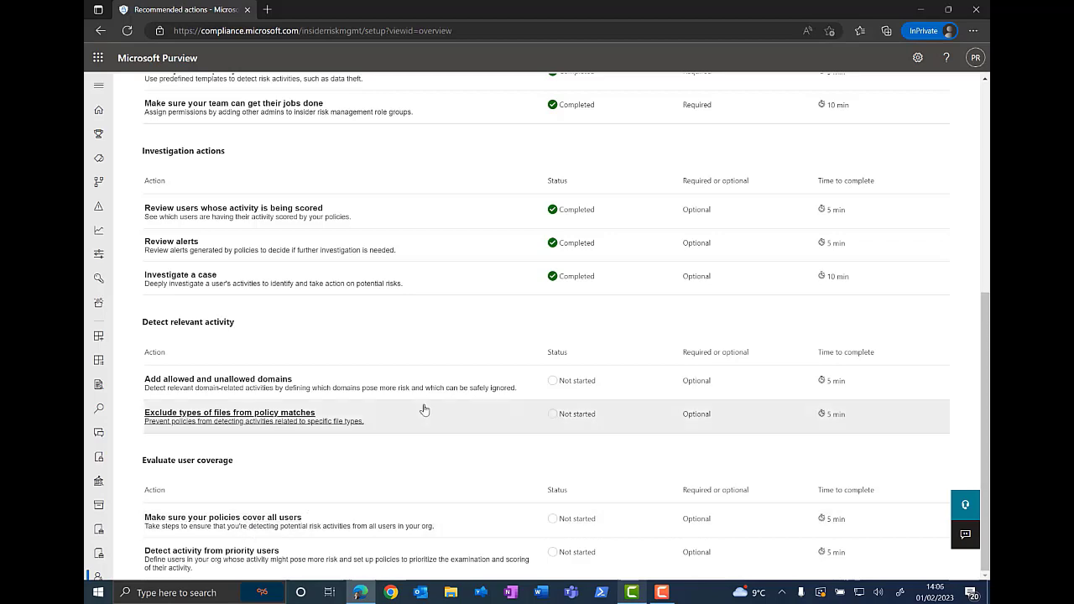
scroll(428, 407, up, 4)
scroll(432, 406, up, 1)
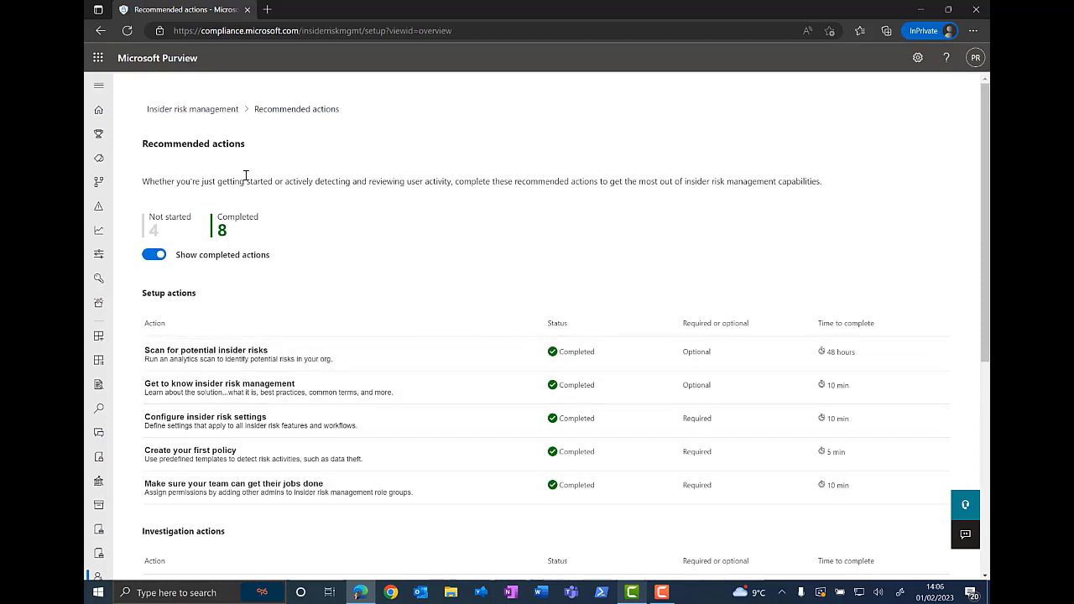
Step: Return to the Insider risk management overview, dismiss the error, and review its alerts, cases, users and analytics sections
click(190, 110)
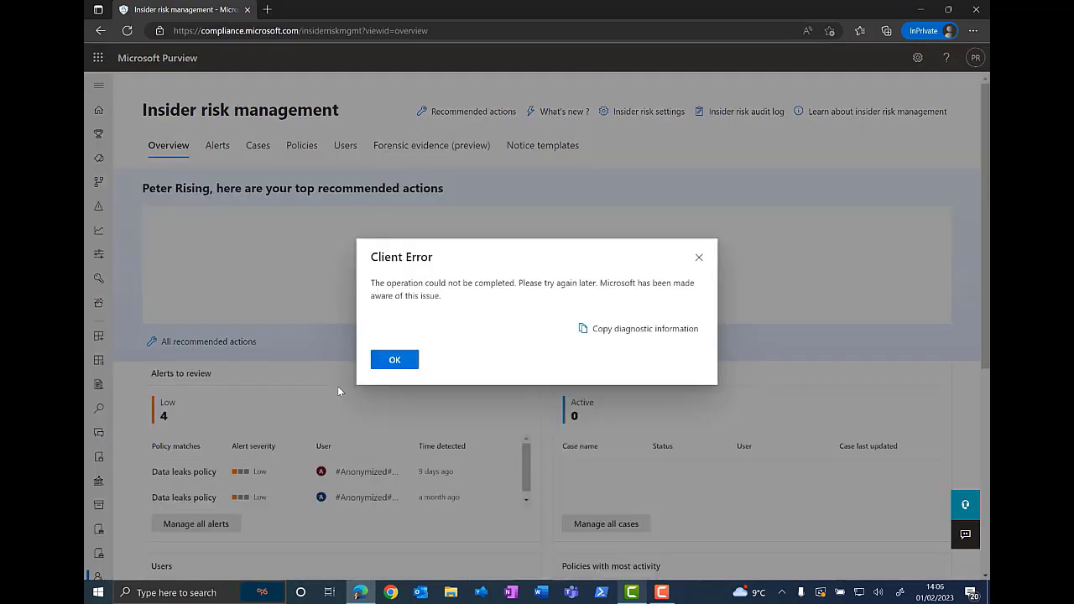
click(394, 360)
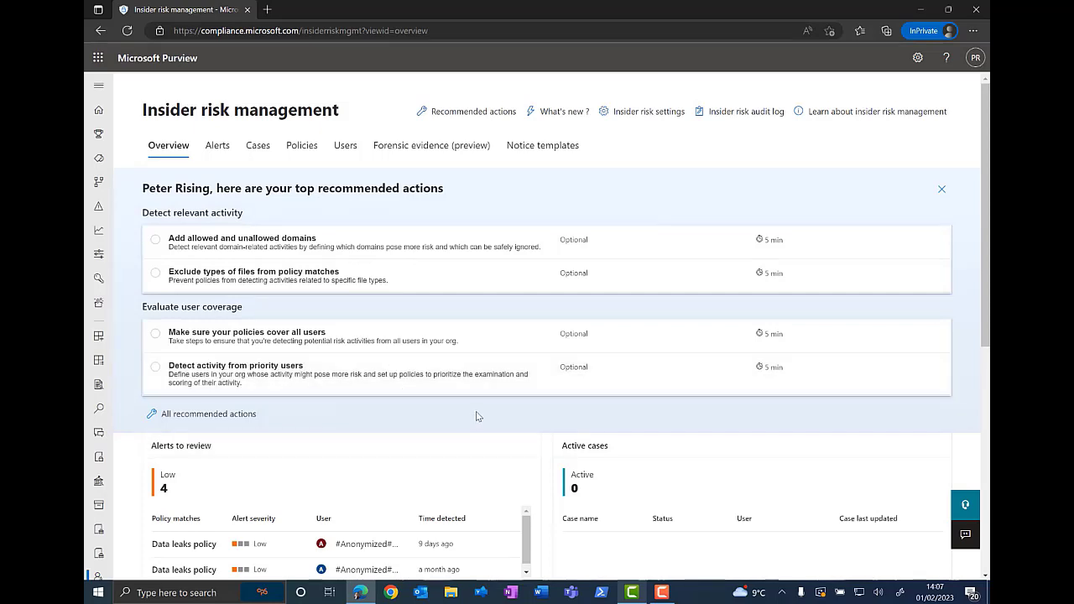
scroll(476, 417, down, 3)
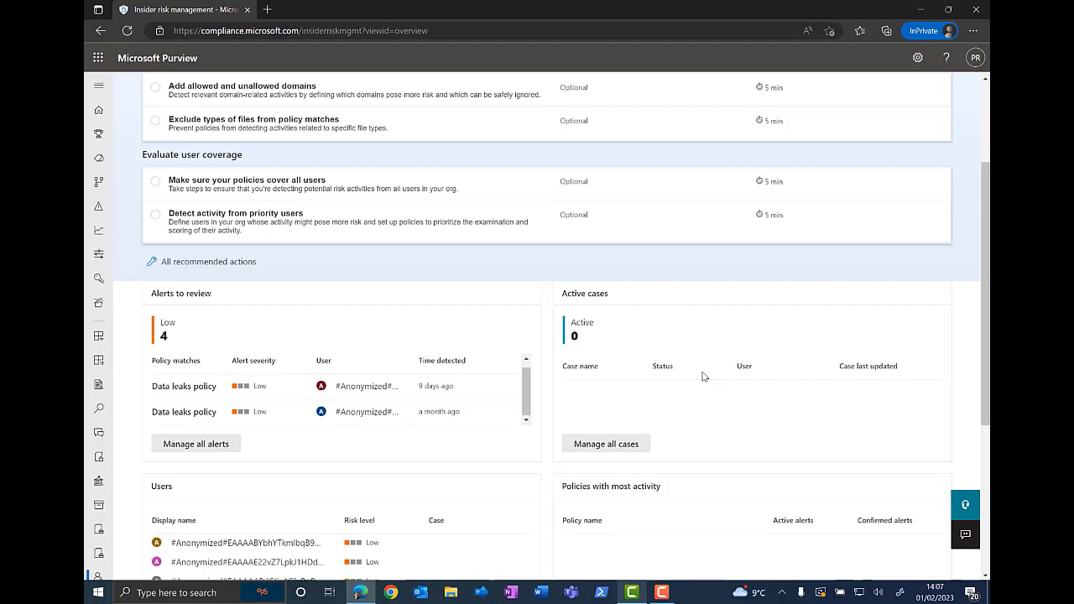
scroll(740, 412, down, 2)
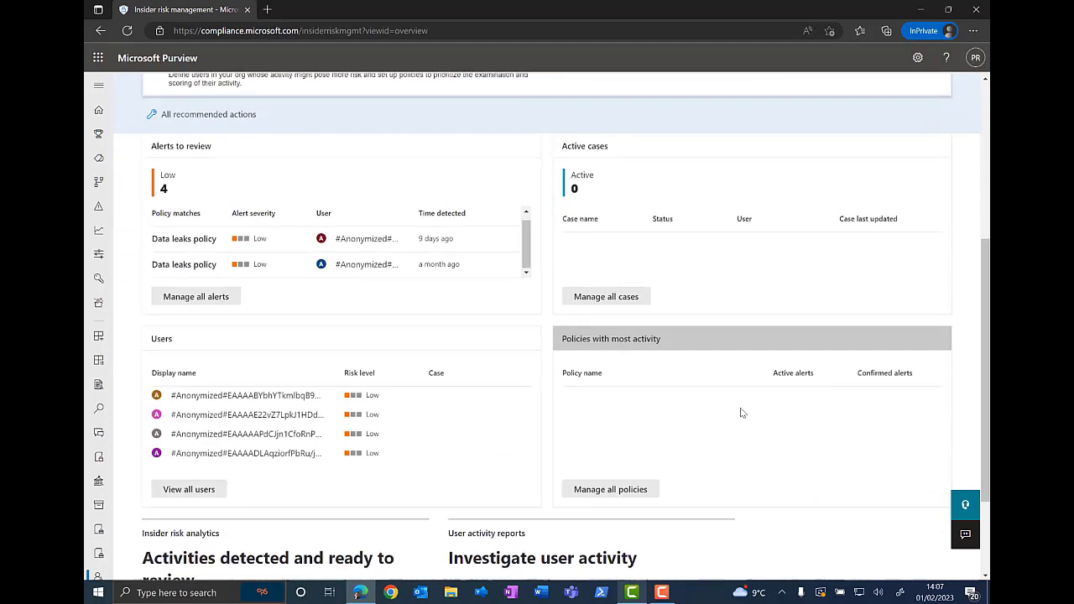
scroll(740, 412, down, 1)
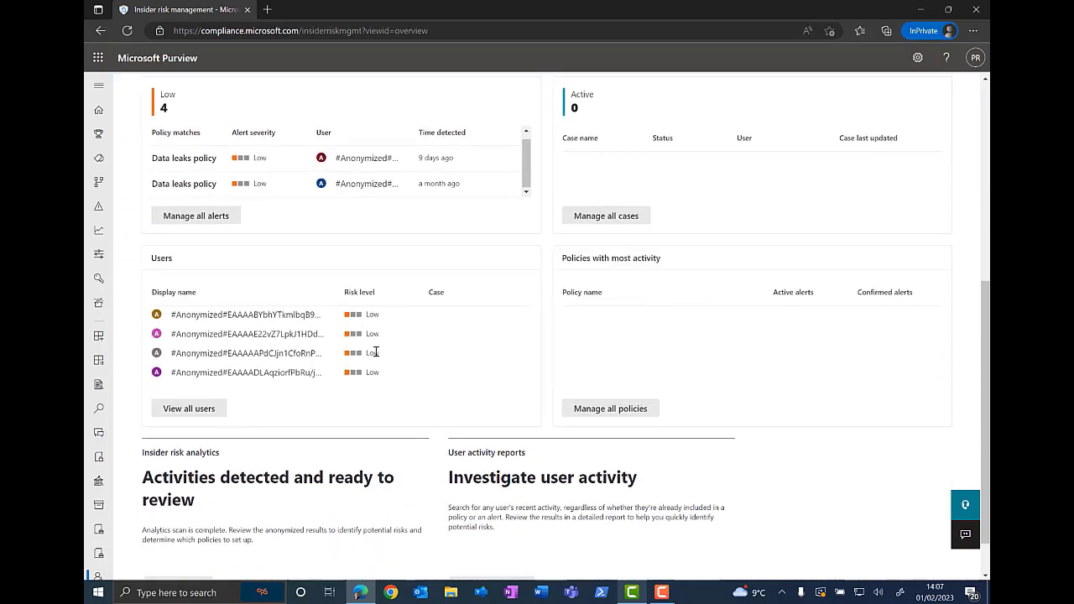
scroll(396, 369, down, 1)
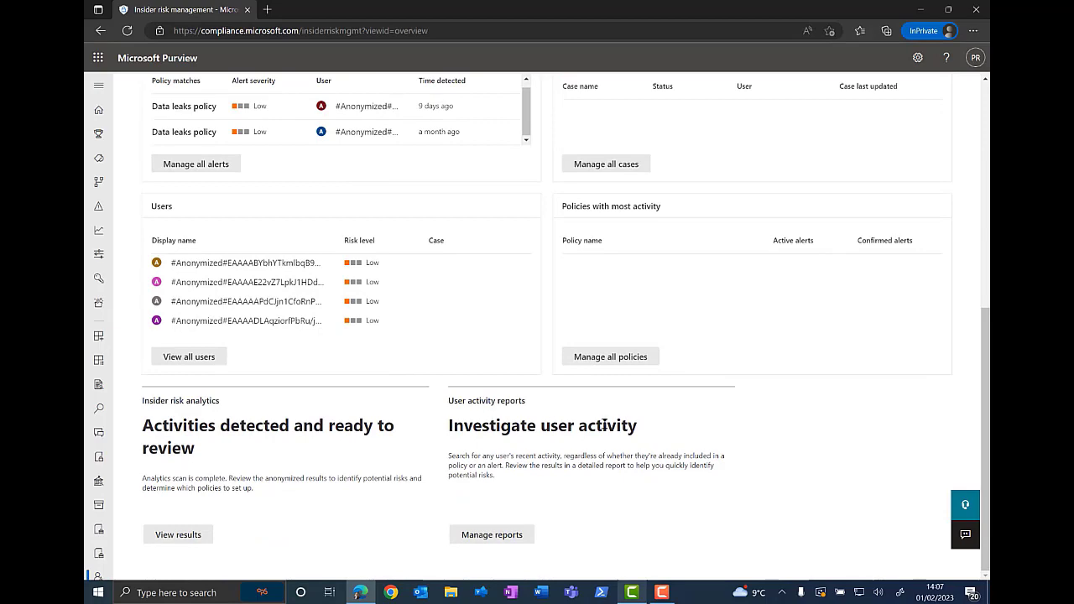
scroll(622, 428, up, 5)
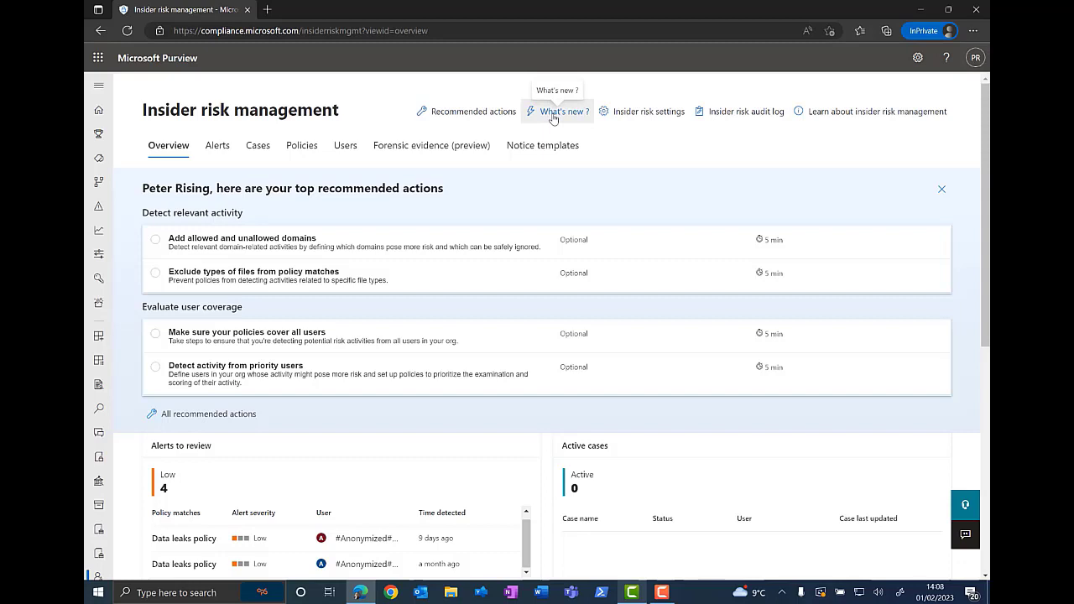
Step: Open Insider risk settings and review the Office, device, Defender and risky browsing policy indicators
click(651, 116)
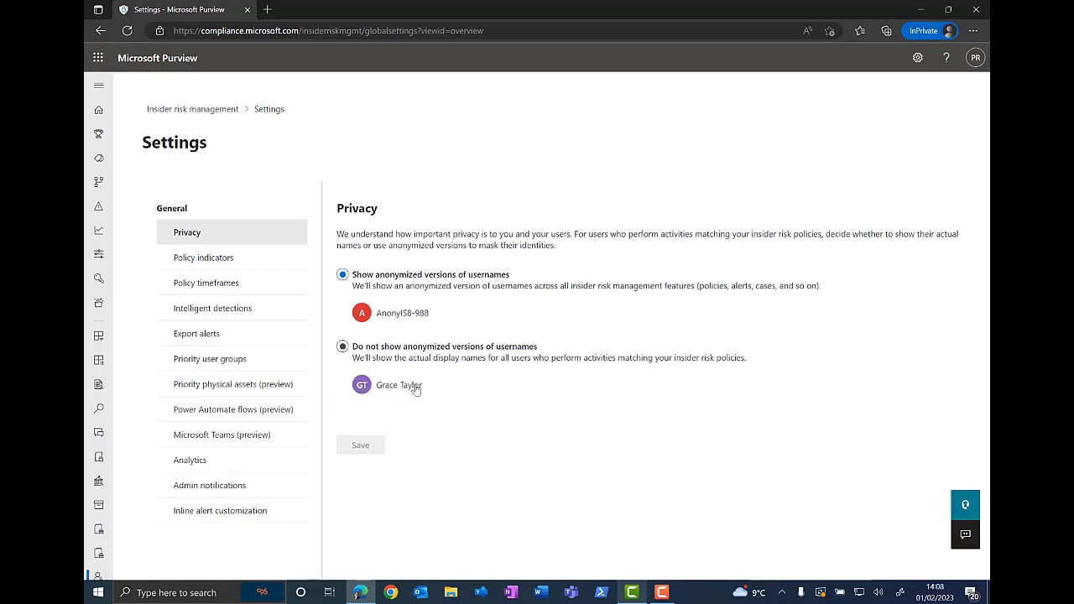
click(193, 262)
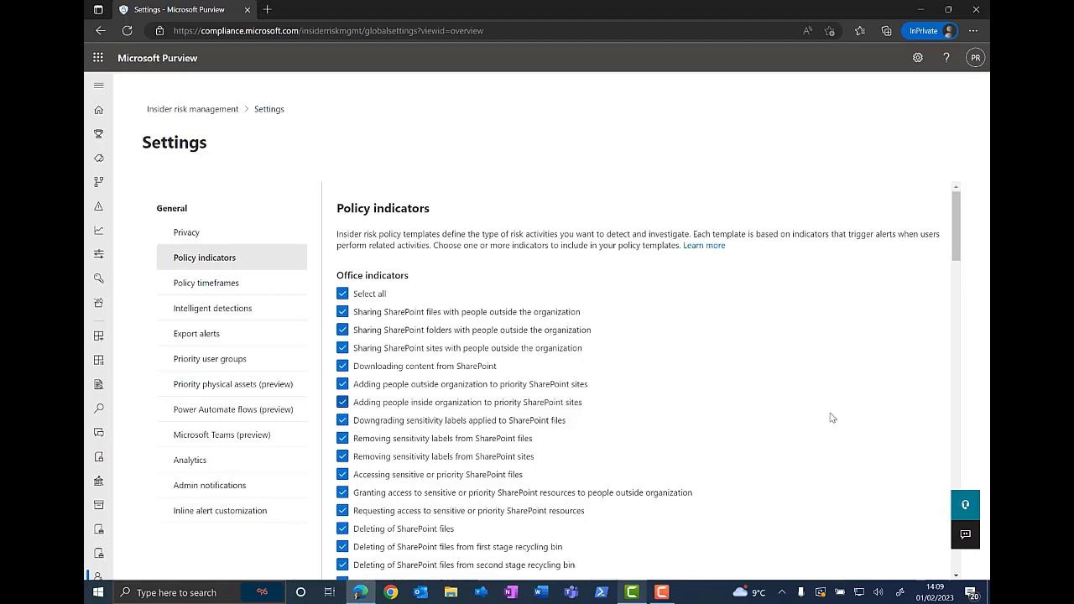
scroll(835, 399, down, 2)
scroll(588, 353, up, 2)
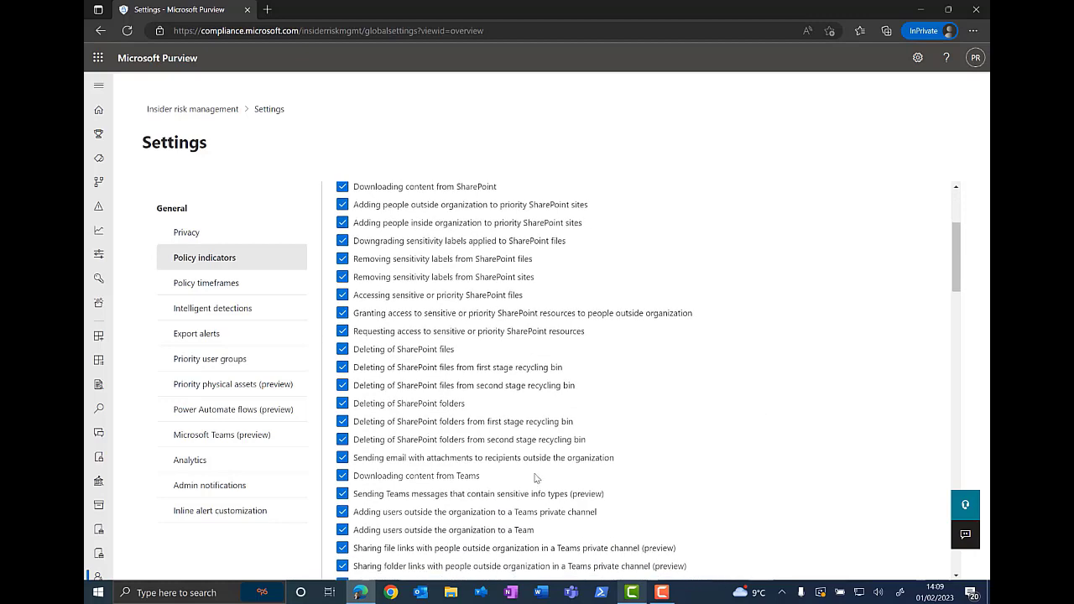
scroll(458, 462, down, 1)
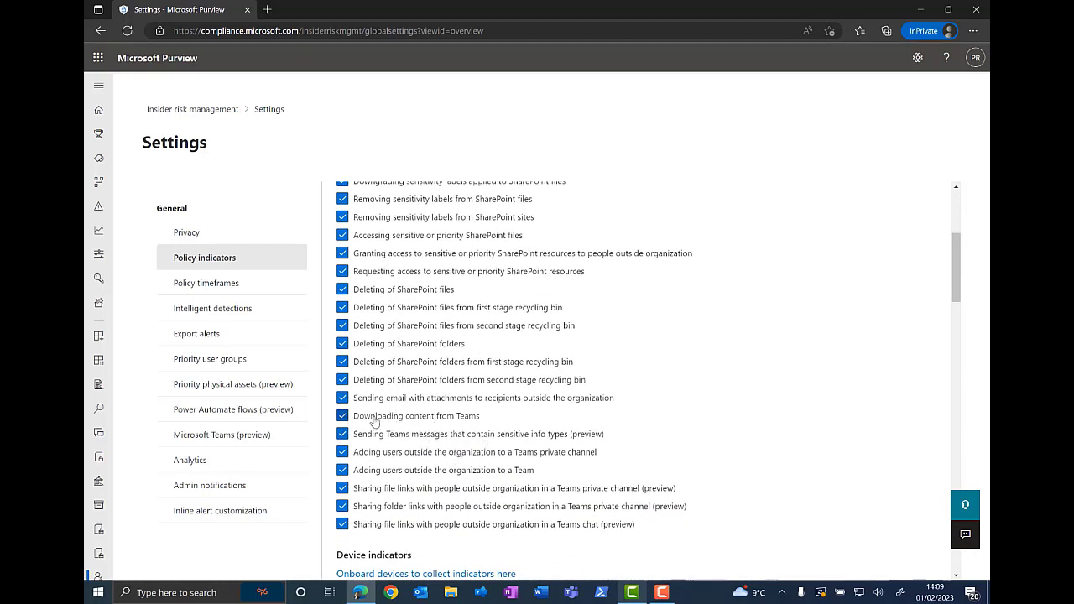
scroll(577, 429, down, 1)
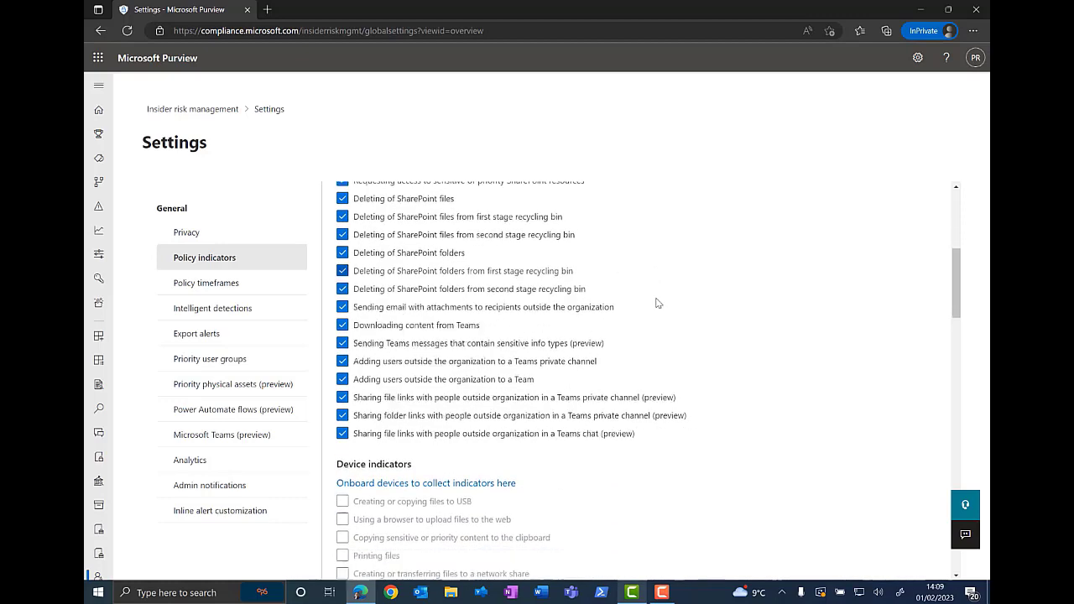
scroll(638, 328, down, 3)
scroll(658, 303, down, 1)
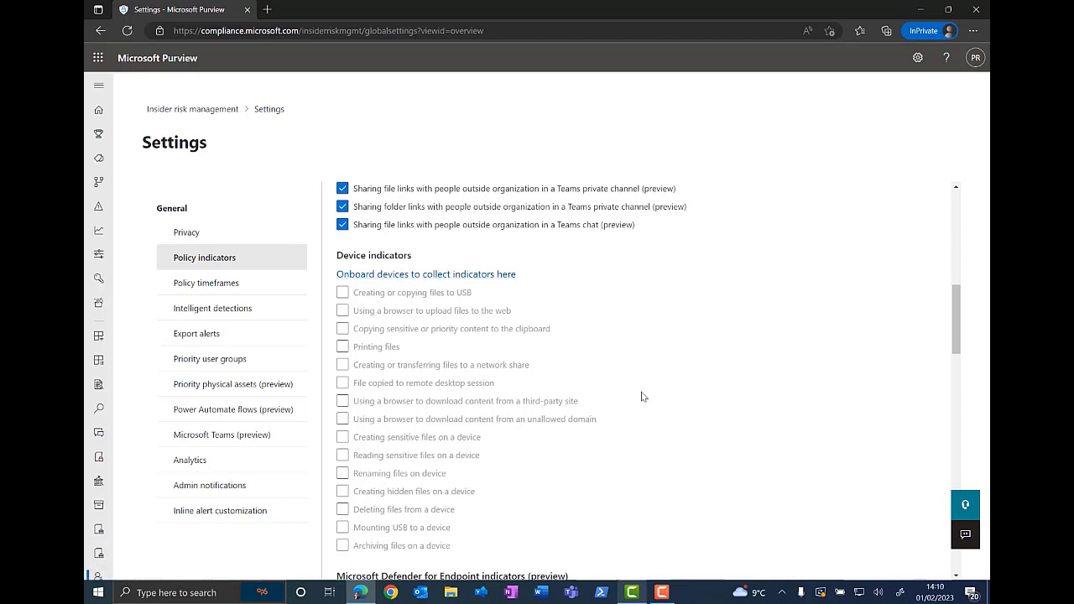
scroll(671, 397, down, 2)
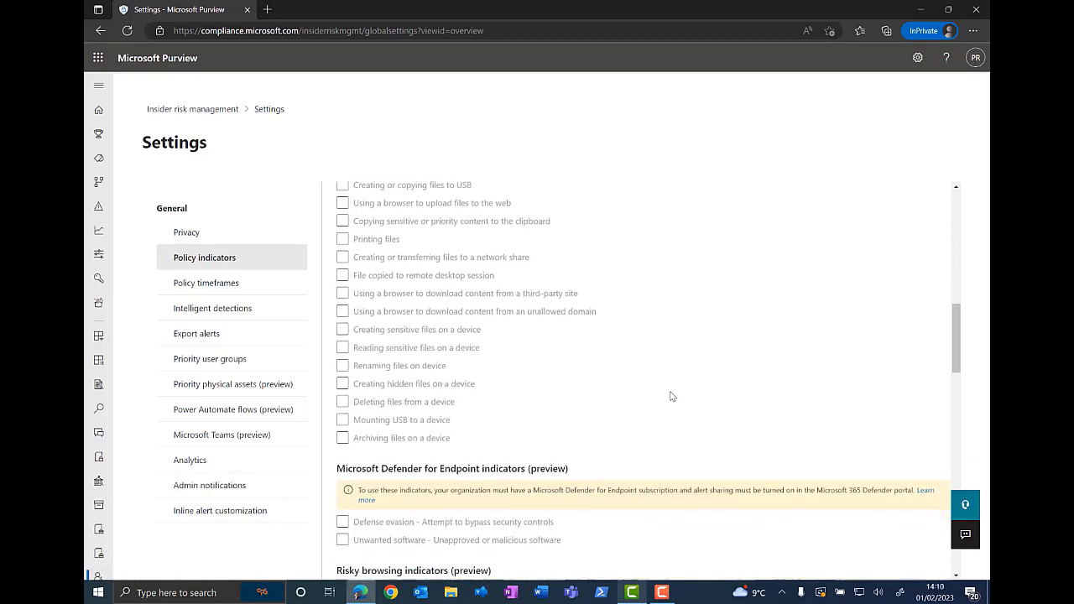
scroll(724, 328, down, 1)
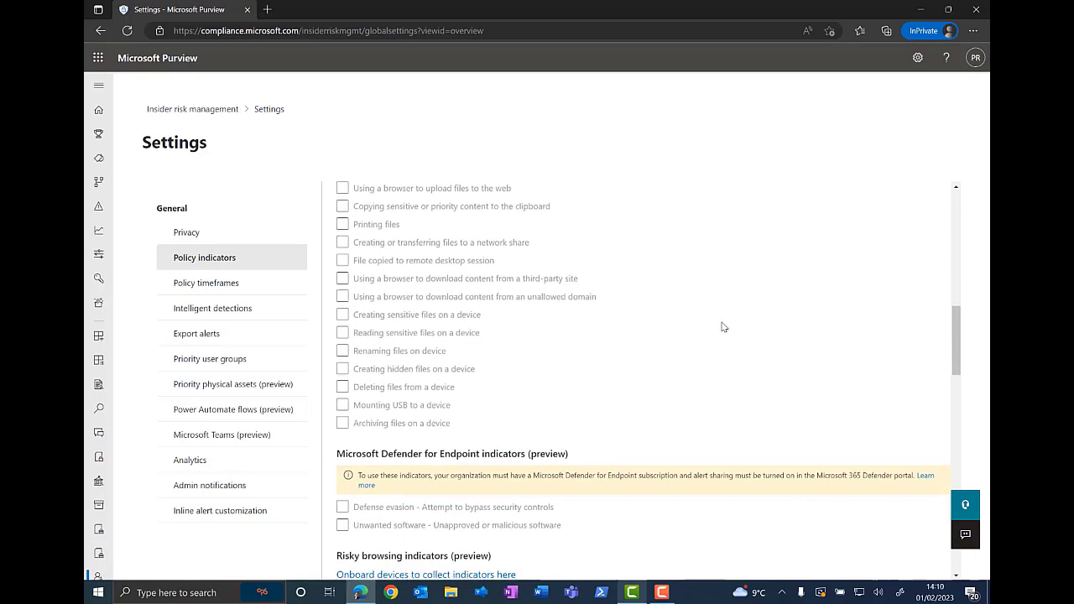
scroll(719, 326, down, 2)
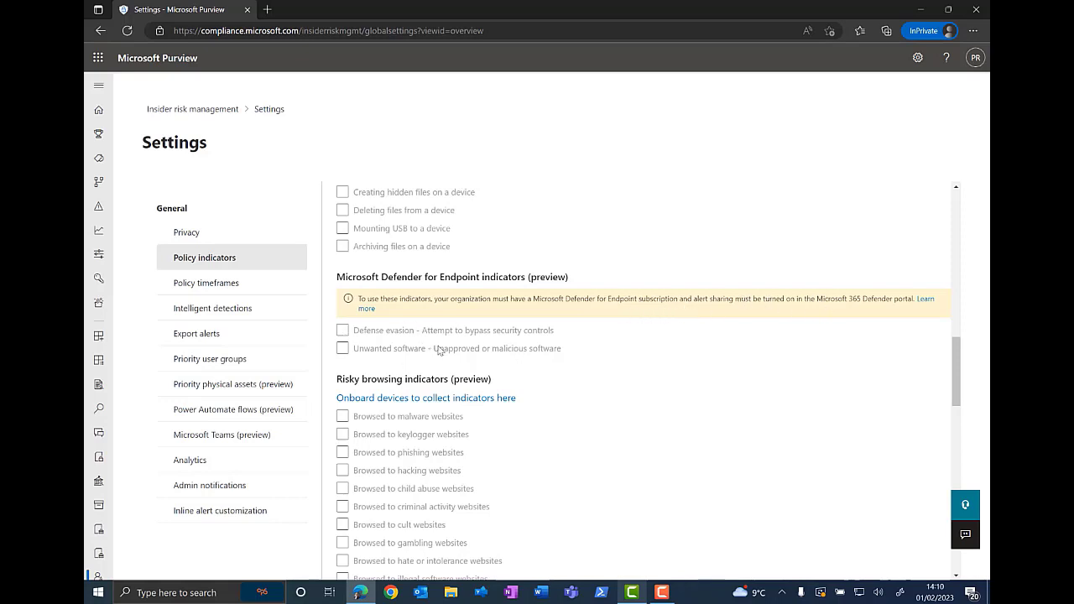
scroll(665, 446, down, 3)
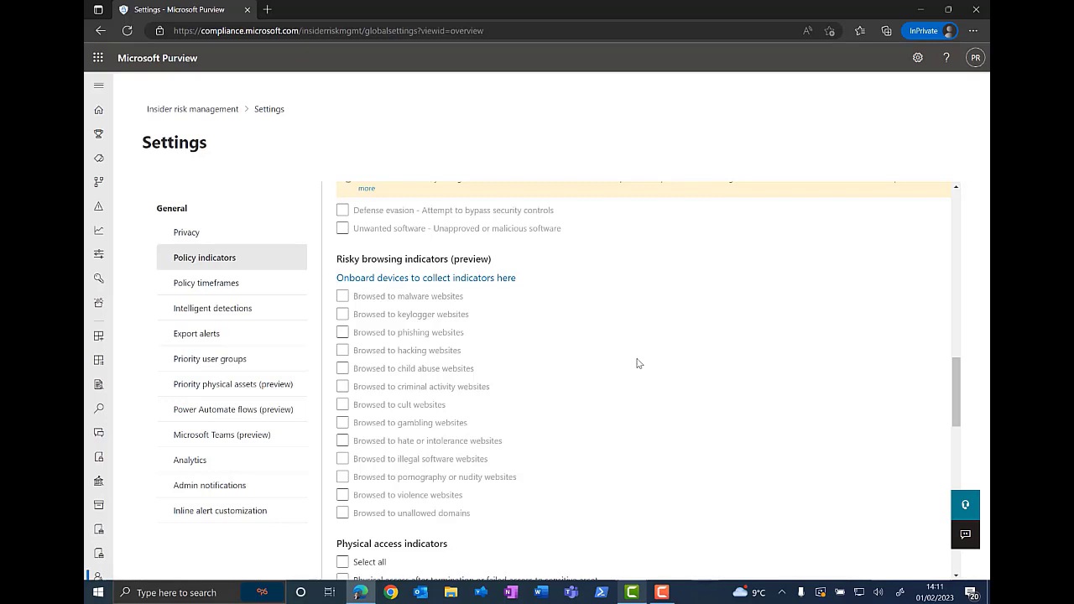
scroll(637, 364, down, 4)
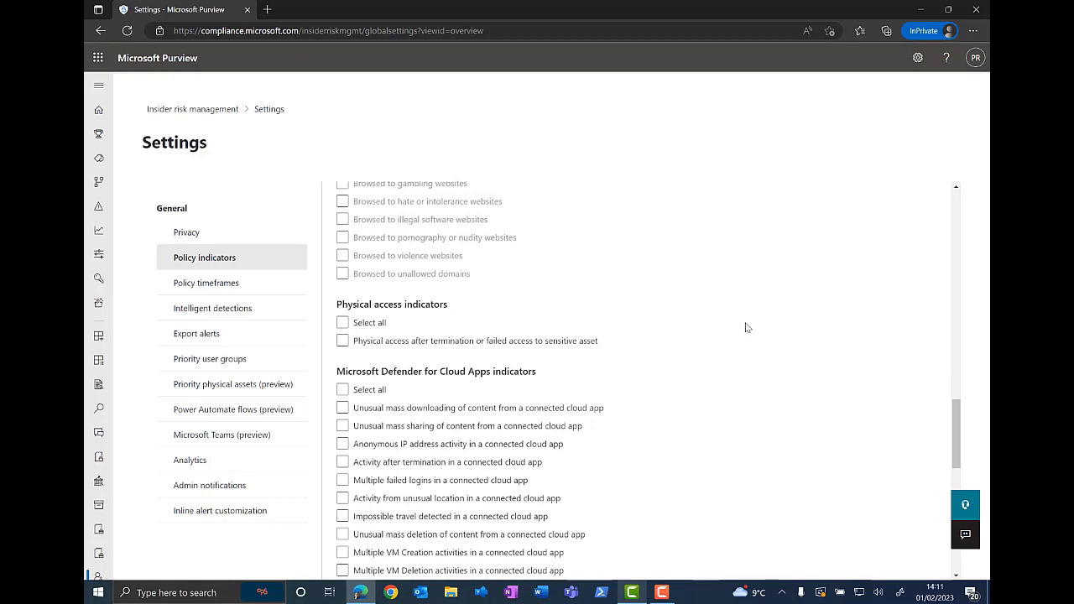
Step: Review the physical access, cloud apps, health record, cumulative exfiltration and risk score booster indicators
click(365, 344)
scroll(674, 296, down, 2)
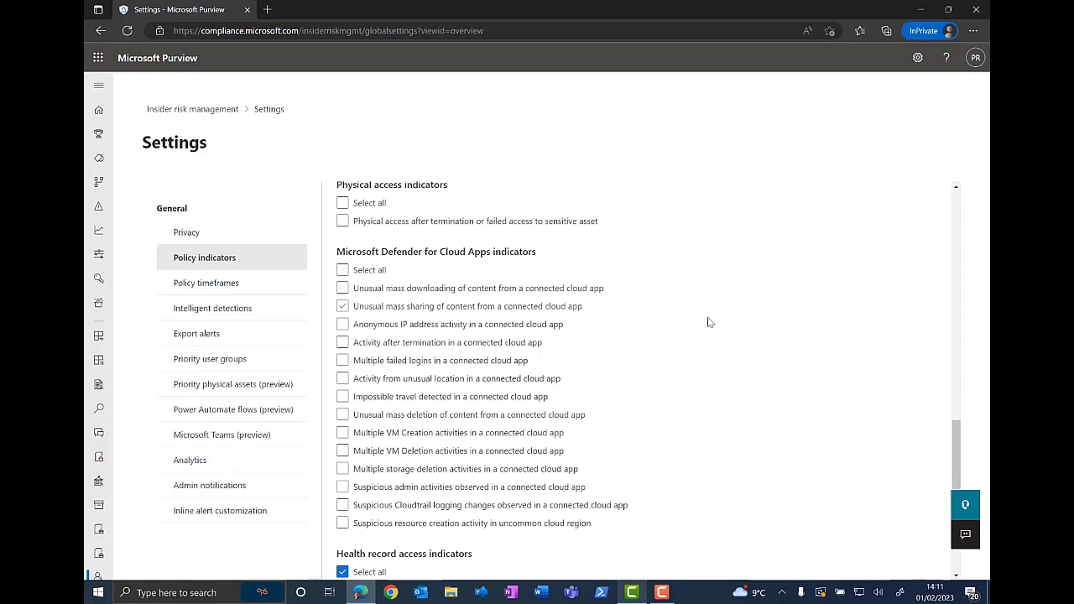
scroll(712, 317, down, 1)
scroll(712, 313, up, 1)
scroll(501, 494, down, 5)
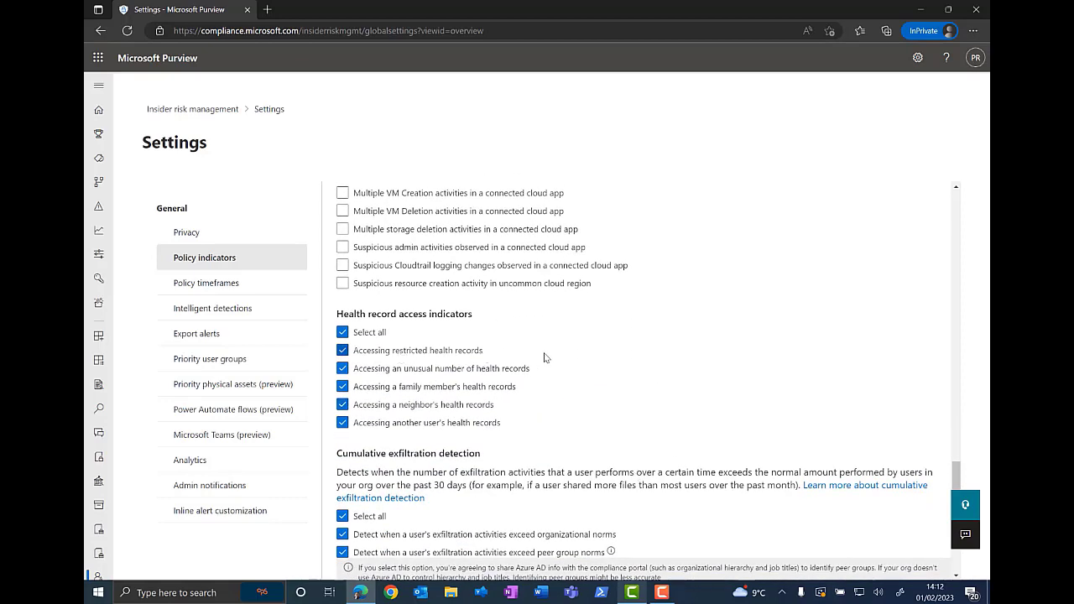
scroll(544, 357, down, 3)
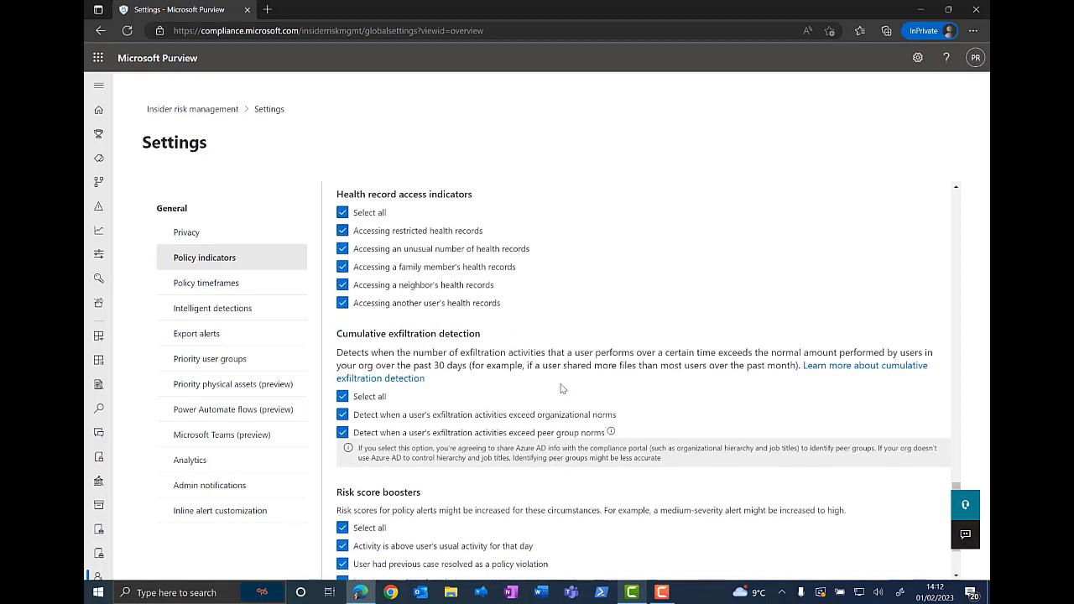
scroll(562, 389, down, 2)
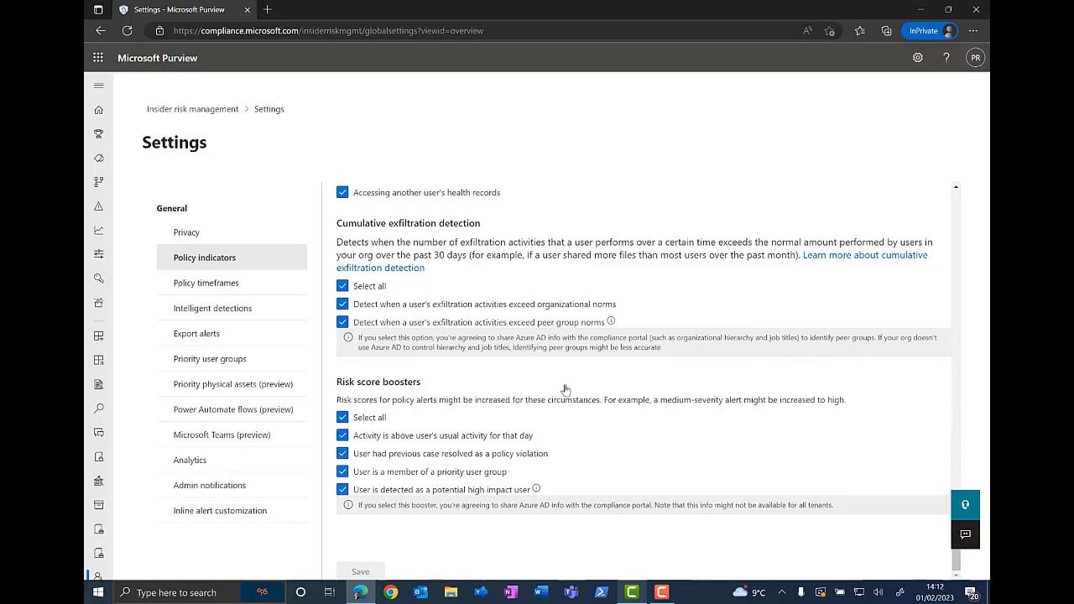
scroll(566, 389, up, 20)
scroll(566, 390, up, 5)
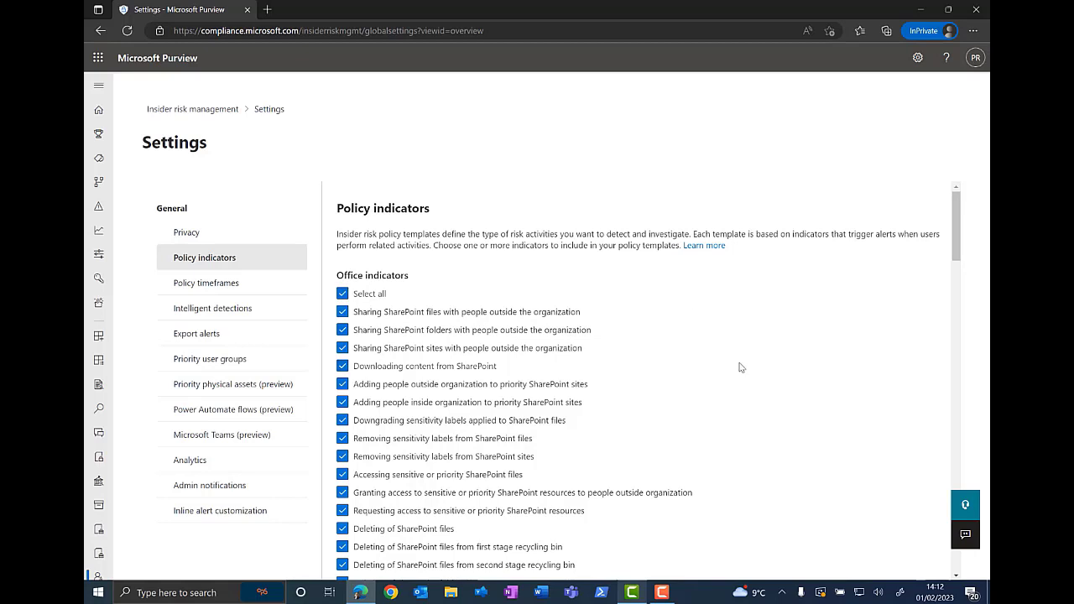
Step: Open the Policy timeframes settings and move the activation window slider to 30 days
click(204, 288)
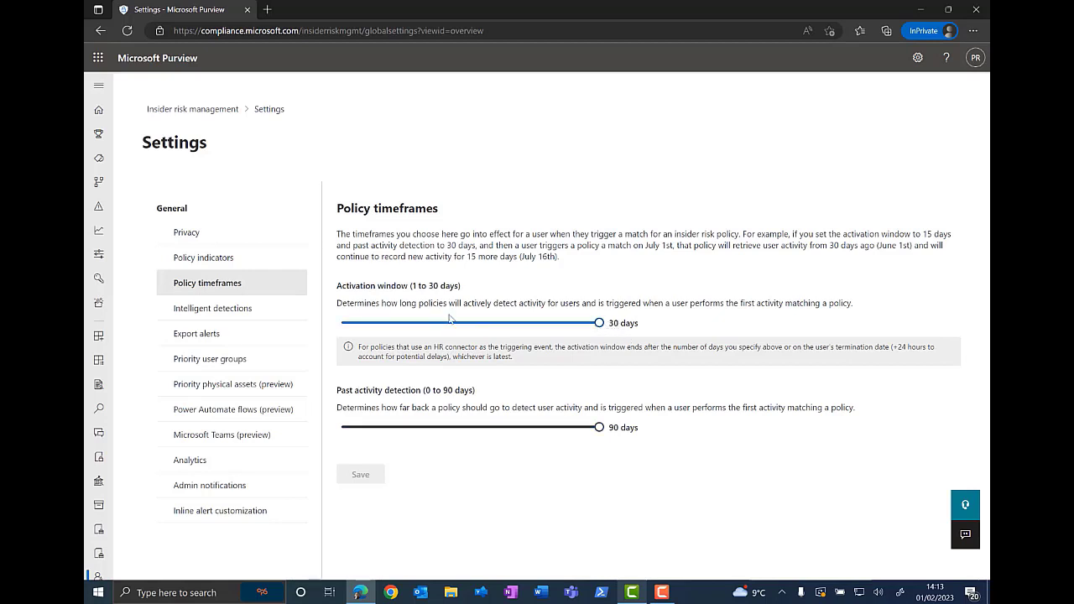
mouse_move(599, 323)
mouse_down()
mouse_move(468, 326)
mouse_move(601, 325)
mouse_up()
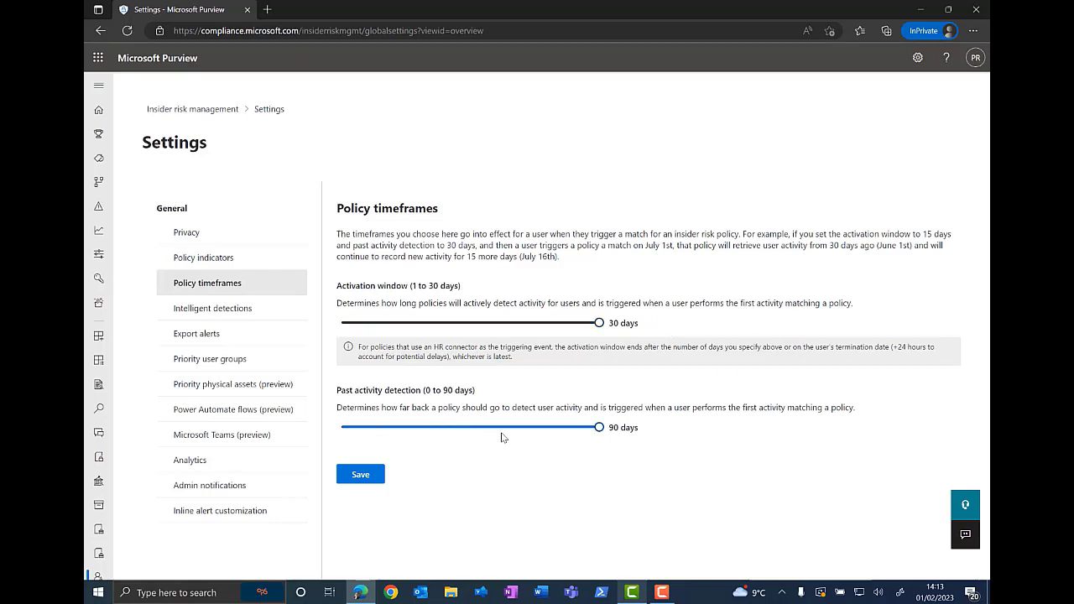
Step: Open Intelligent detections and review file activity detection, alert volume, Defender alert statuses and domain settings
click(238, 312)
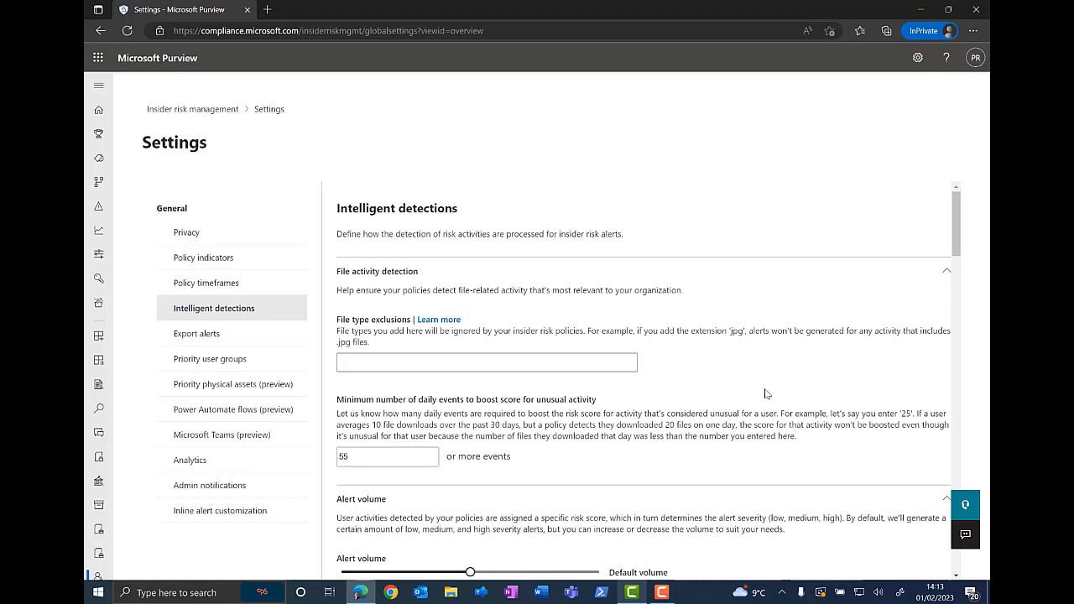
scroll(797, 396, down, 1)
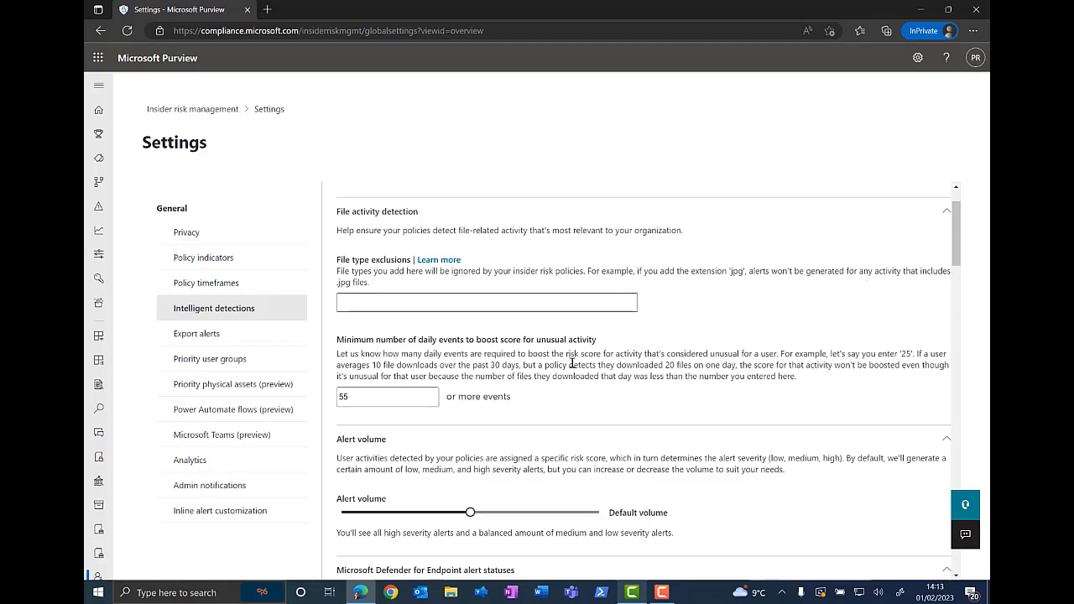
scroll(572, 363, down, 1)
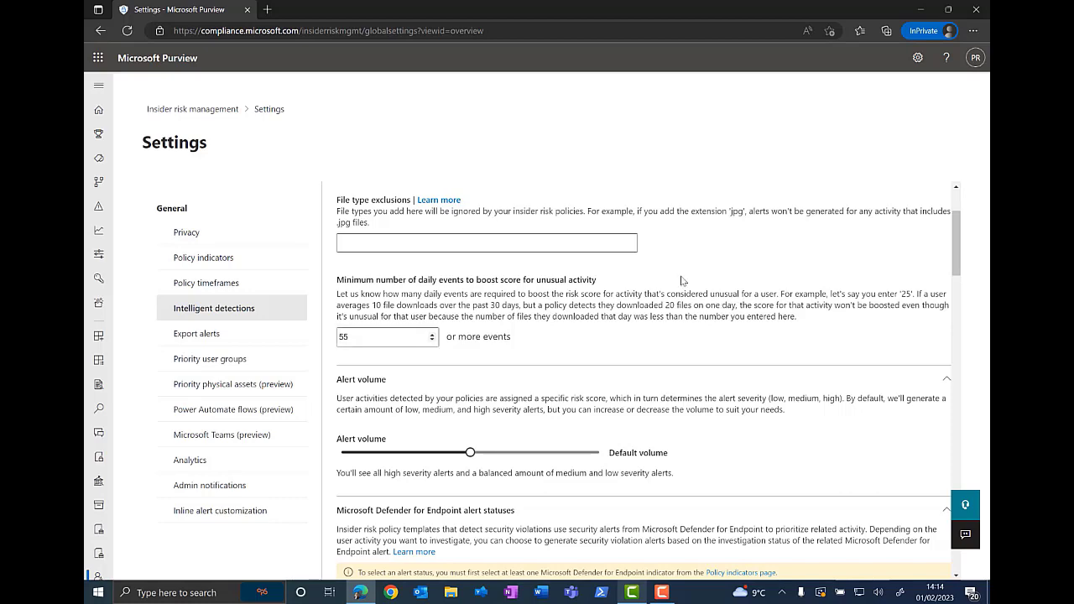
scroll(678, 303, down, 2)
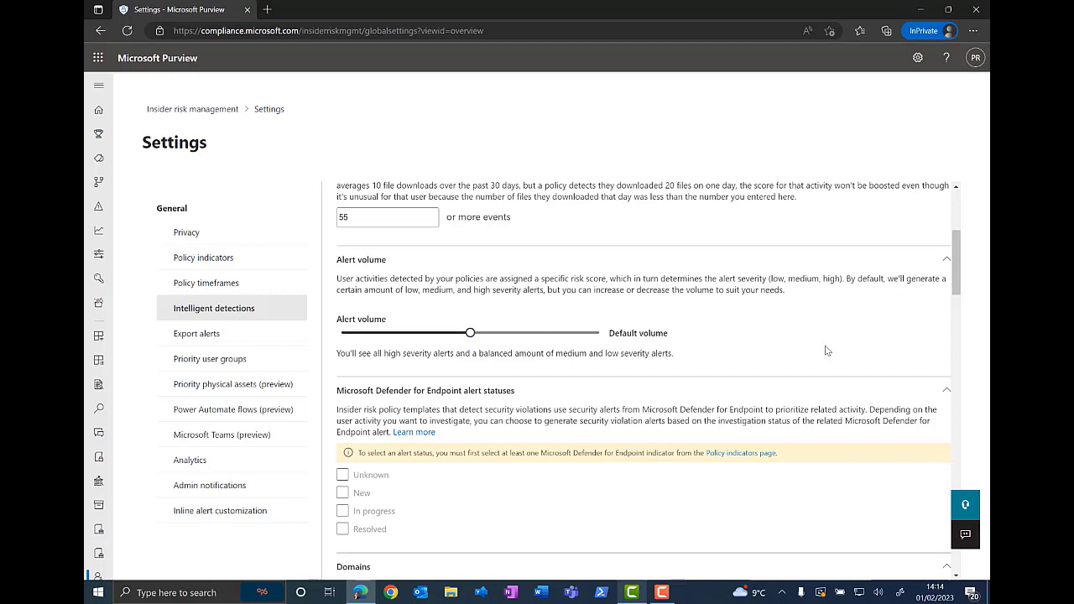
scroll(827, 350, down, 2)
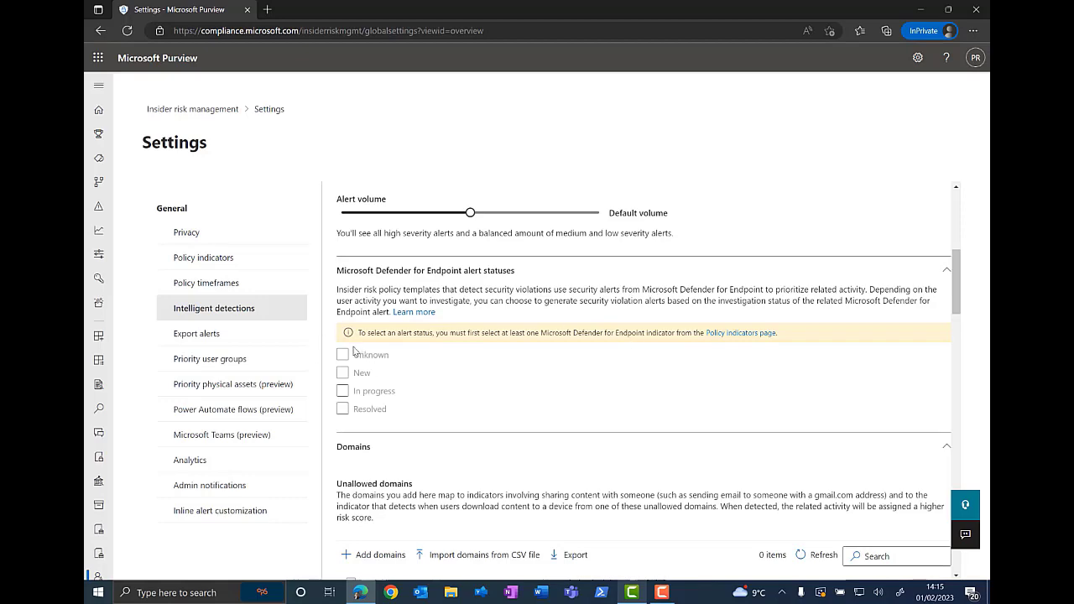
scroll(483, 380, down, 2)
scroll(483, 380, down, 2)
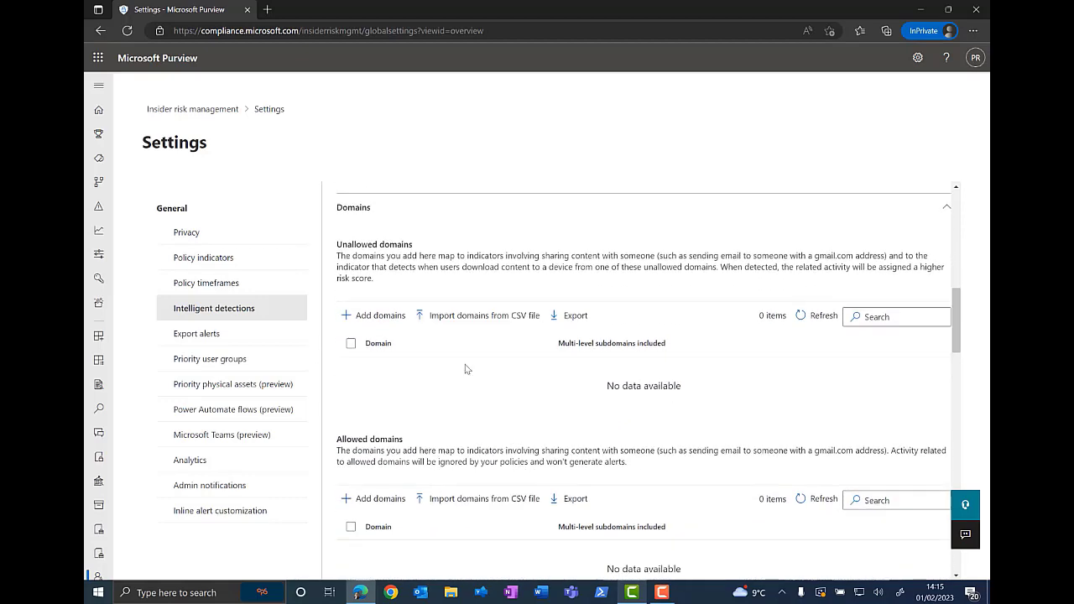
Step: Review the domain lists, file path exclusions and sensitive info type exclusions, including the default ICD-10-CM and ICD-9-CM exclusions
scroll(465, 282, up, 1)
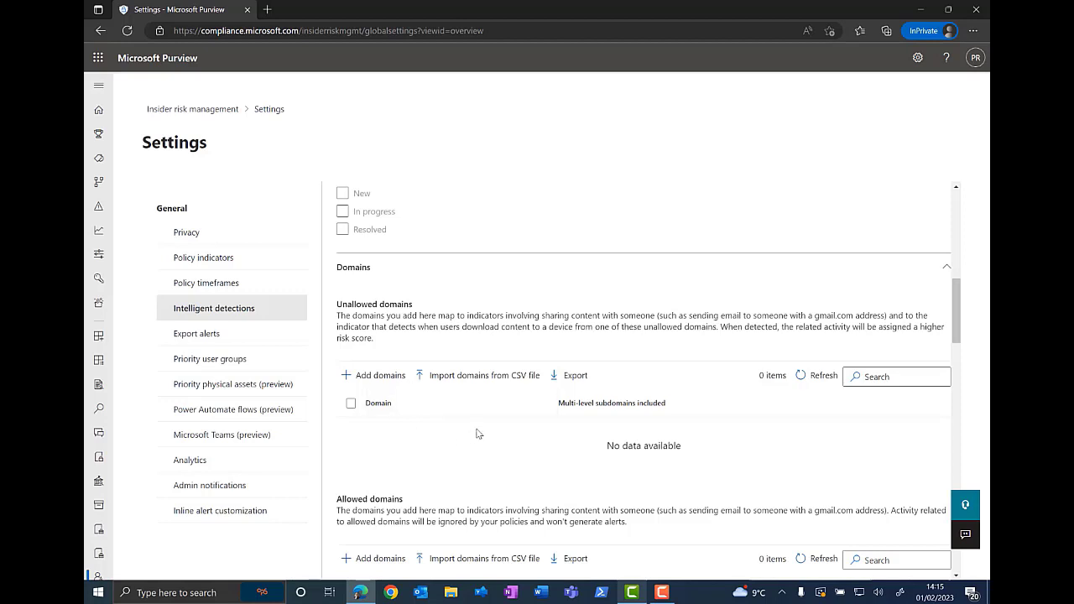
scroll(476, 433, down, 3)
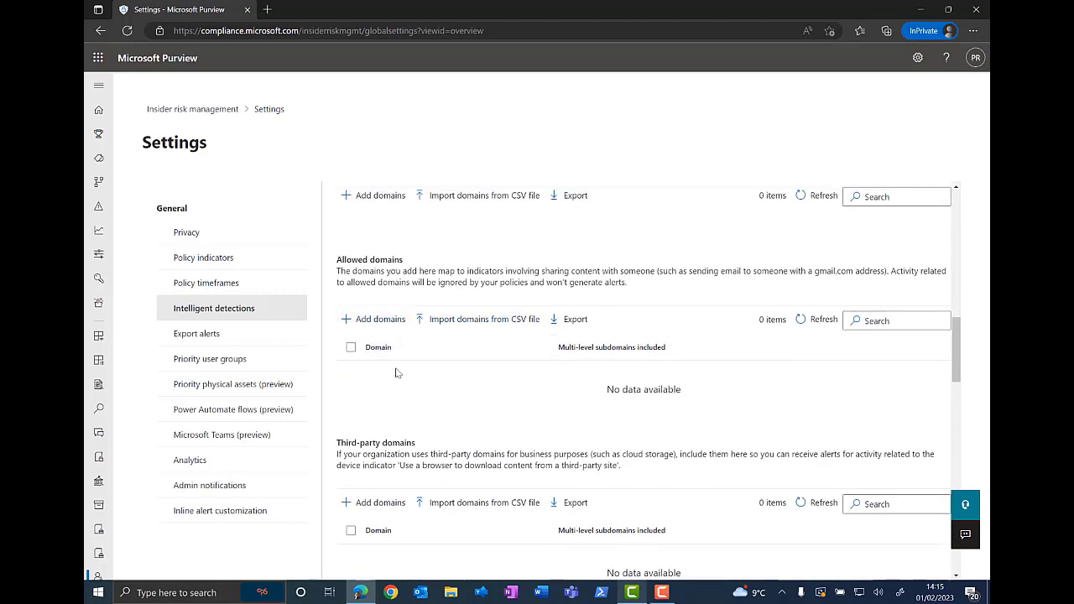
scroll(399, 374, down, 2)
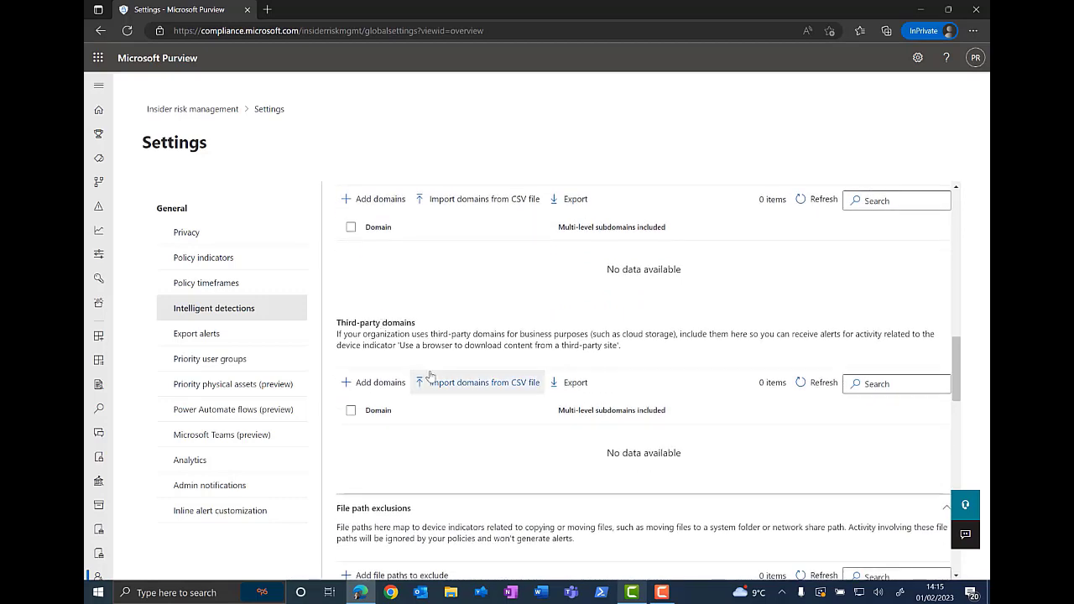
scroll(429, 376, down, 2)
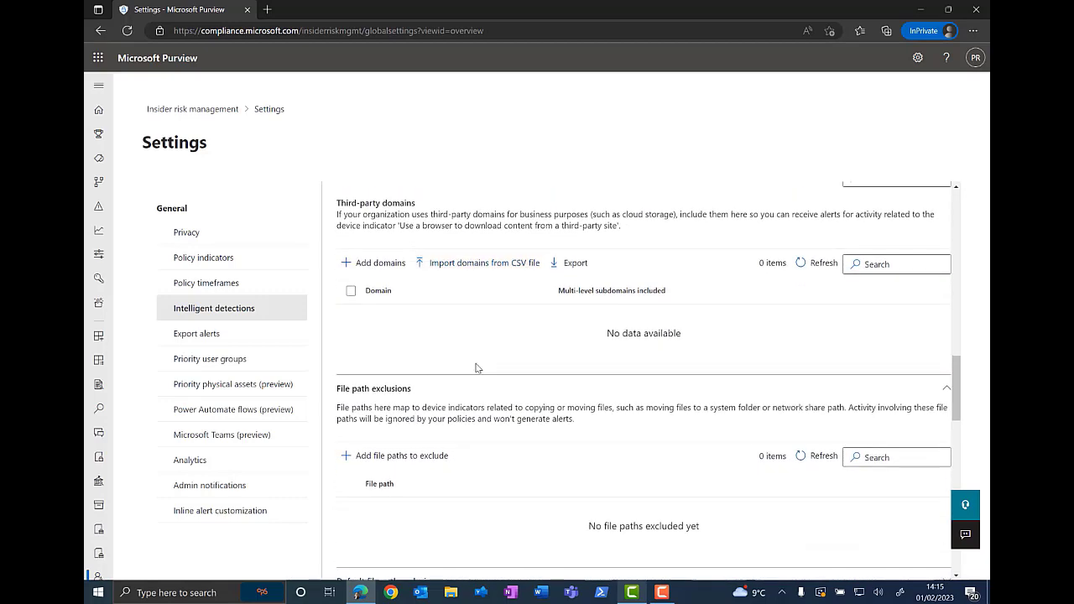
scroll(476, 367, down, 2)
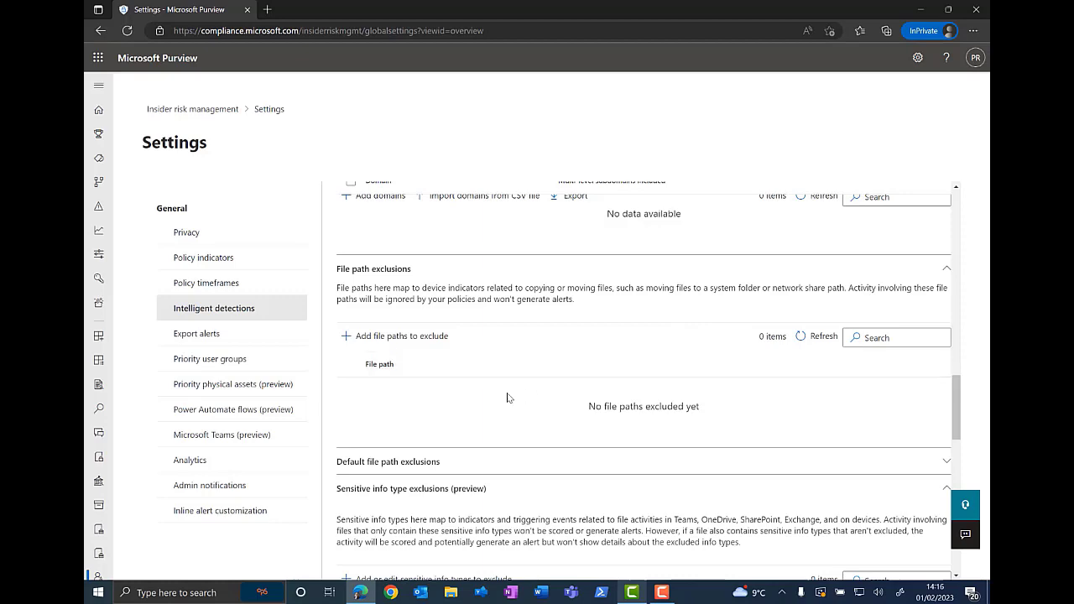
scroll(507, 398, down, 5)
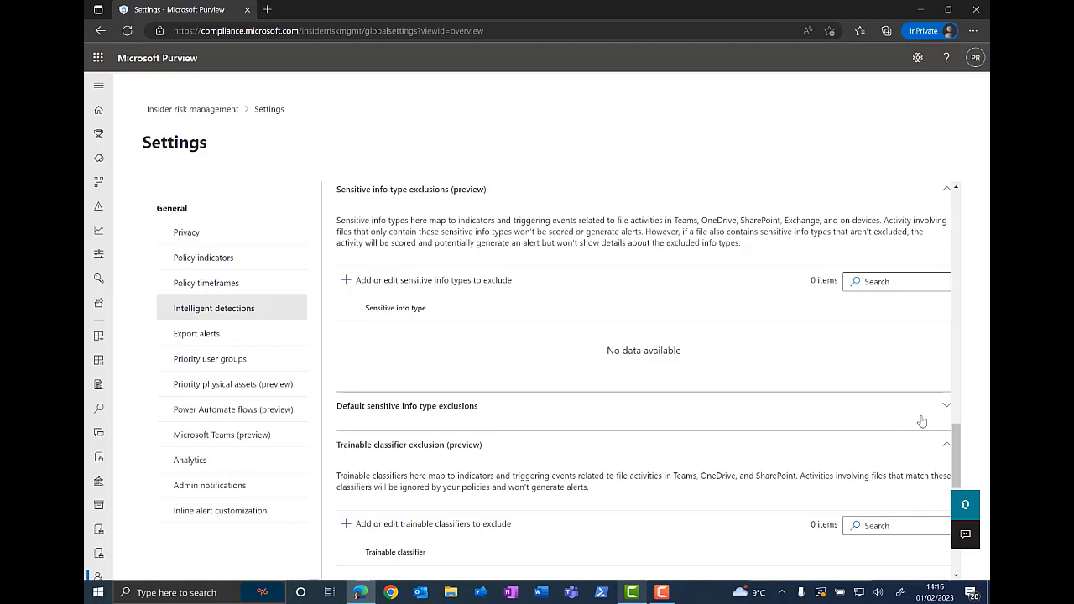
click(946, 406)
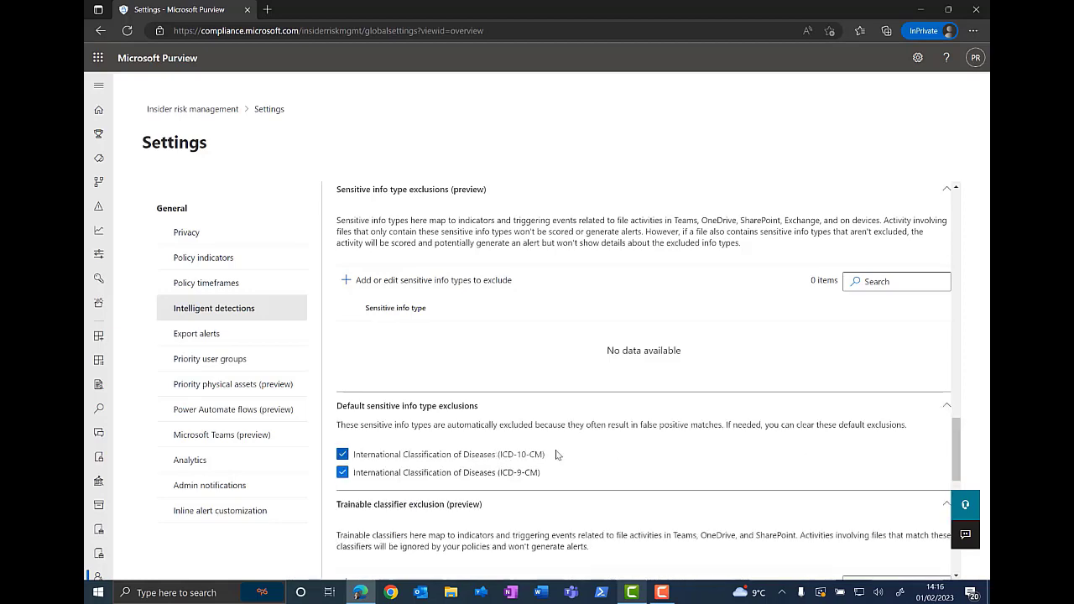
scroll(543, 454, down, 3)
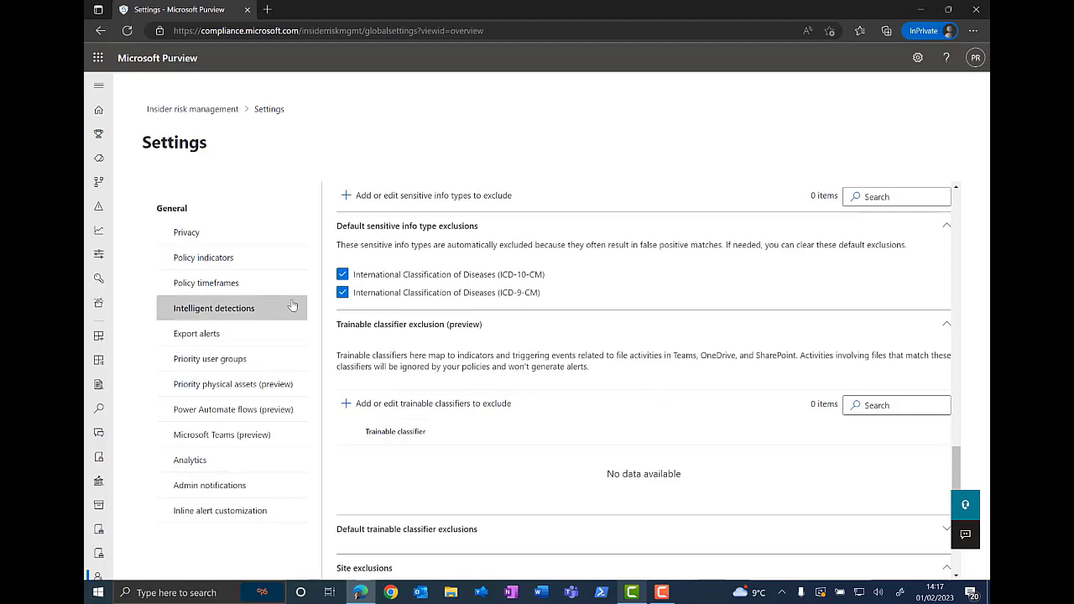
click(341, 275)
click(341, 275)
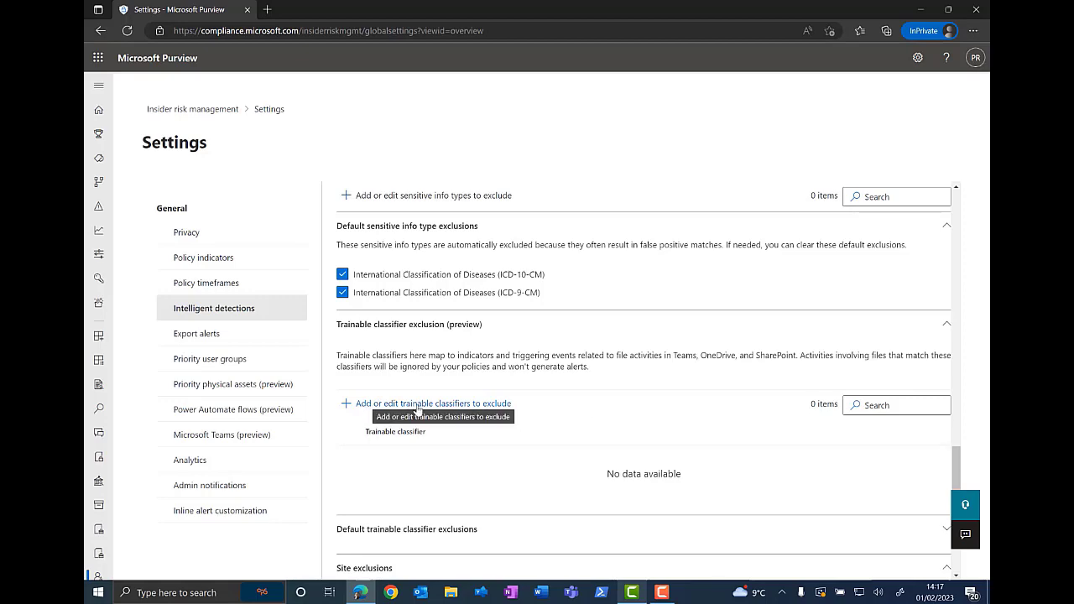
Step: Expand the default trainable classifier exclusions and review the site and keyword exclusion sections
scroll(554, 436, down, 1)
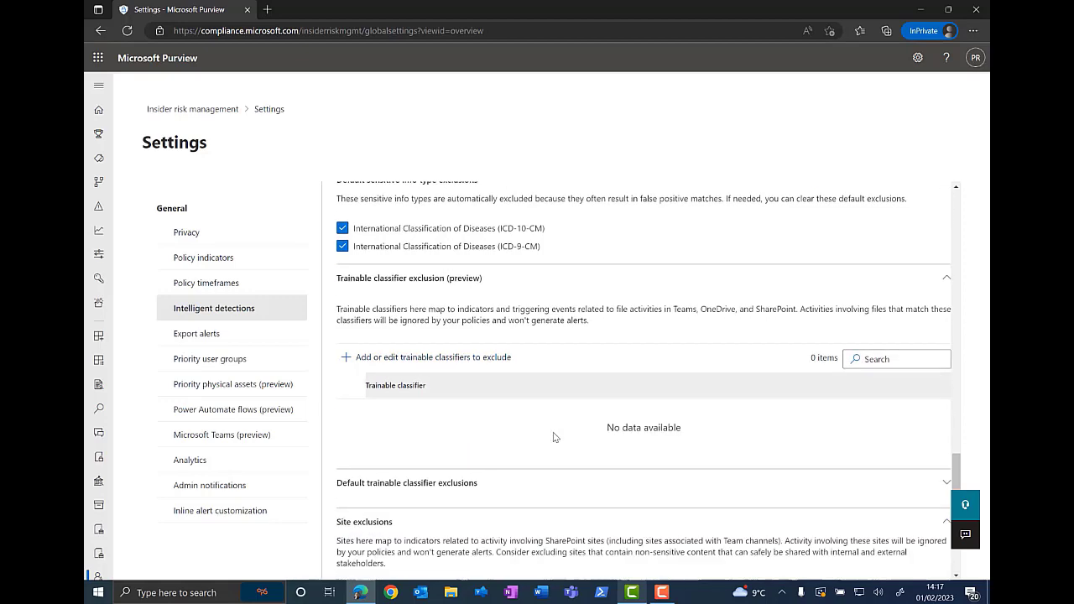
scroll(554, 437, down, 1)
click(601, 419)
scroll(606, 421, down, 1)
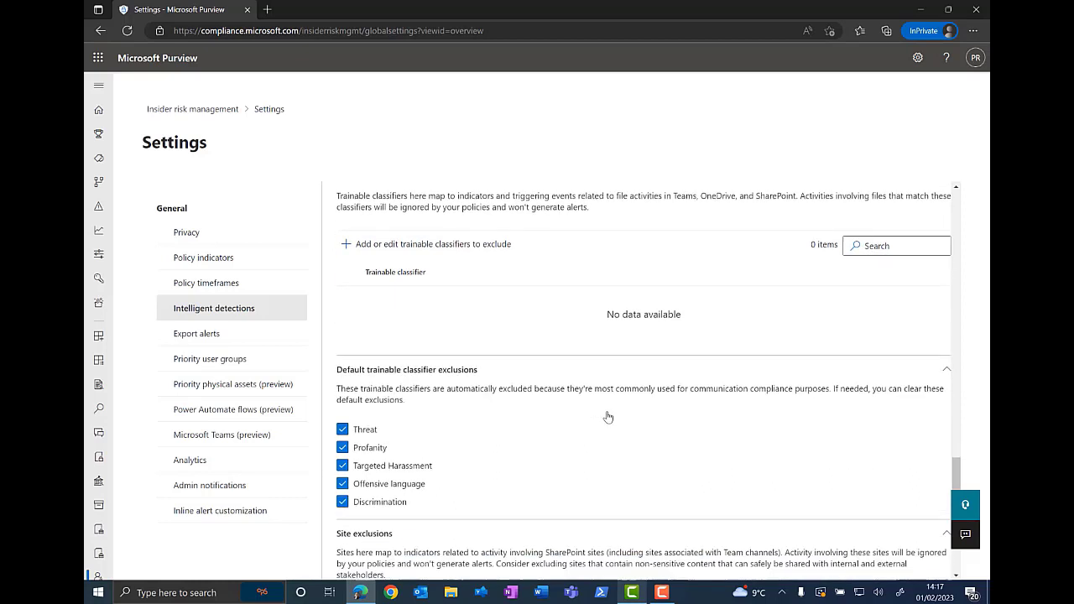
scroll(607, 418, down, 1)
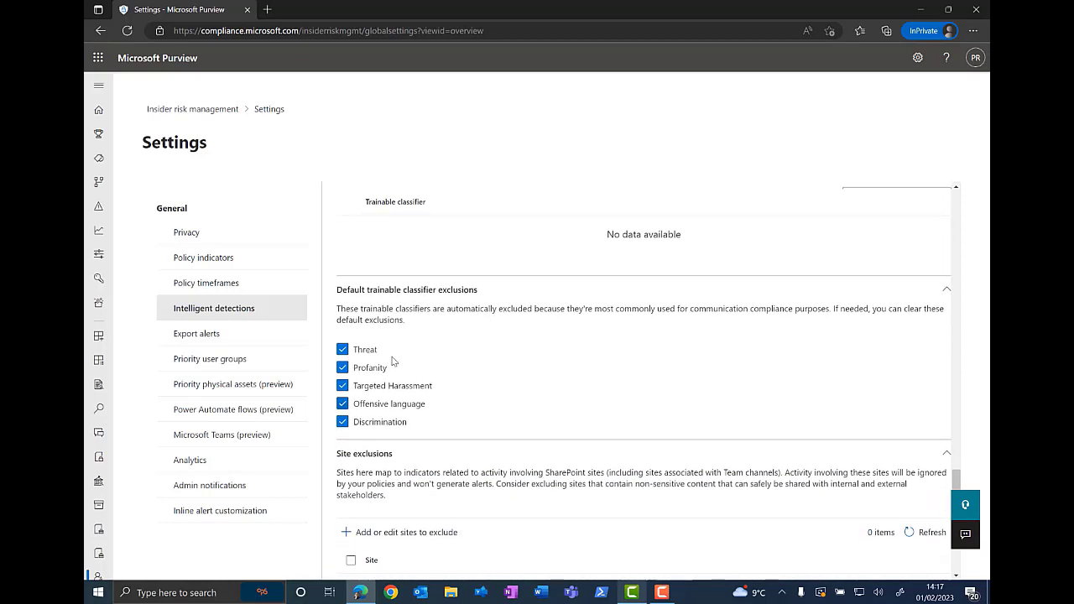
scroll(553, 395, down, 1)
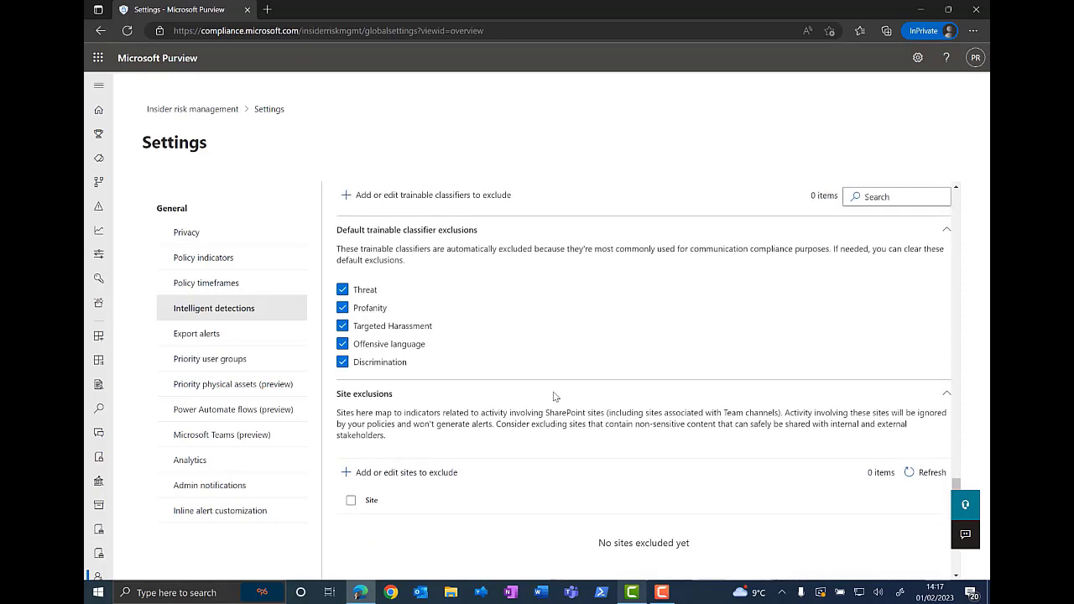
scroll(646, 369, down, 3)
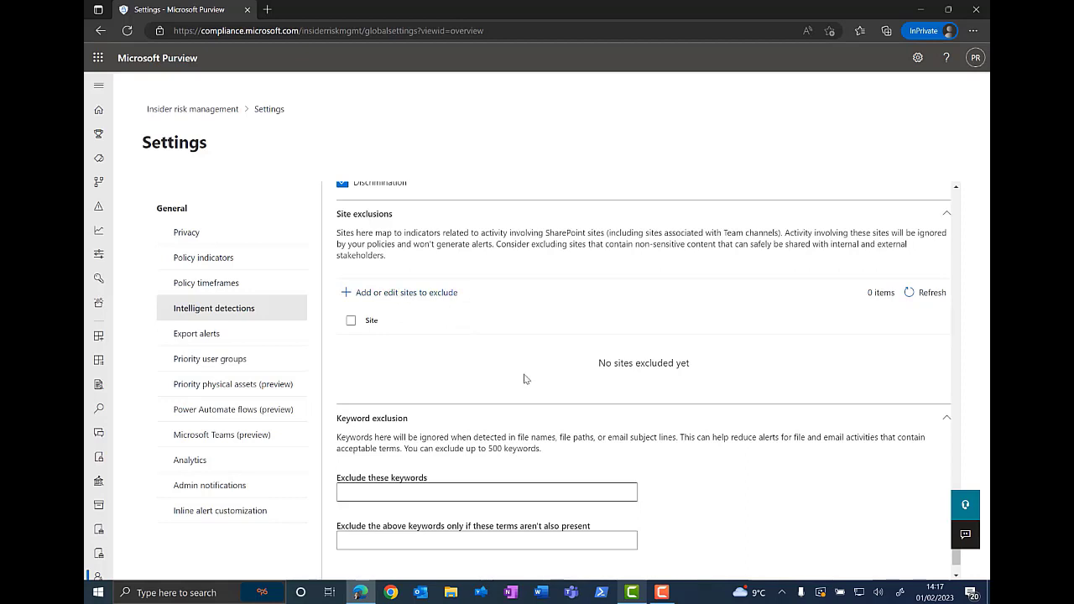
scroll(521, 379, down, 1)
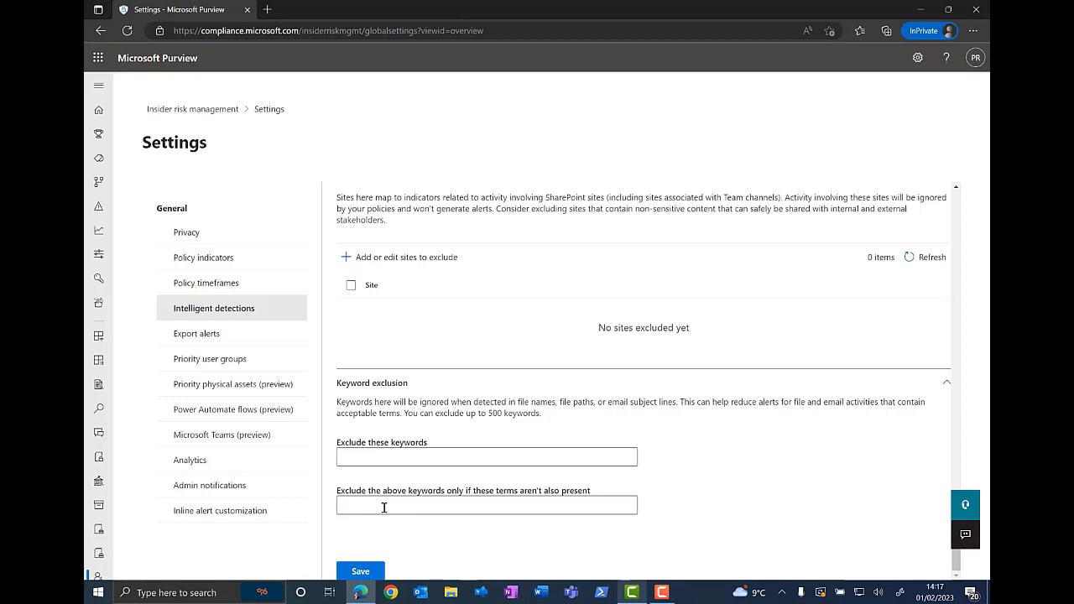
Step: Review the Export alerts and Priority user groups settings, opening the new priority user group wizard and cancelling it
click(230, 340)
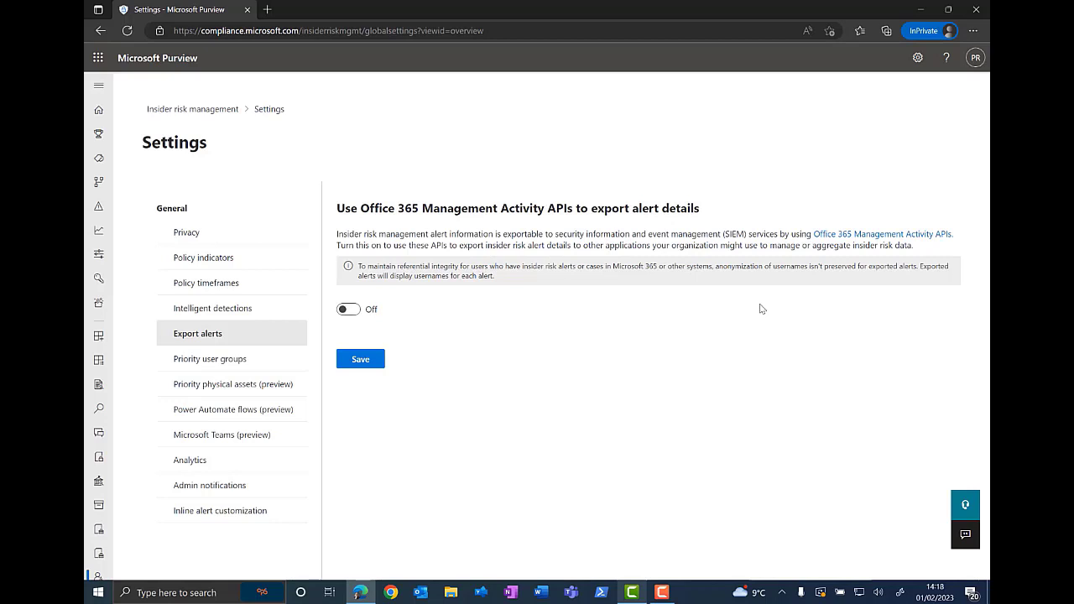
click(248, 367)
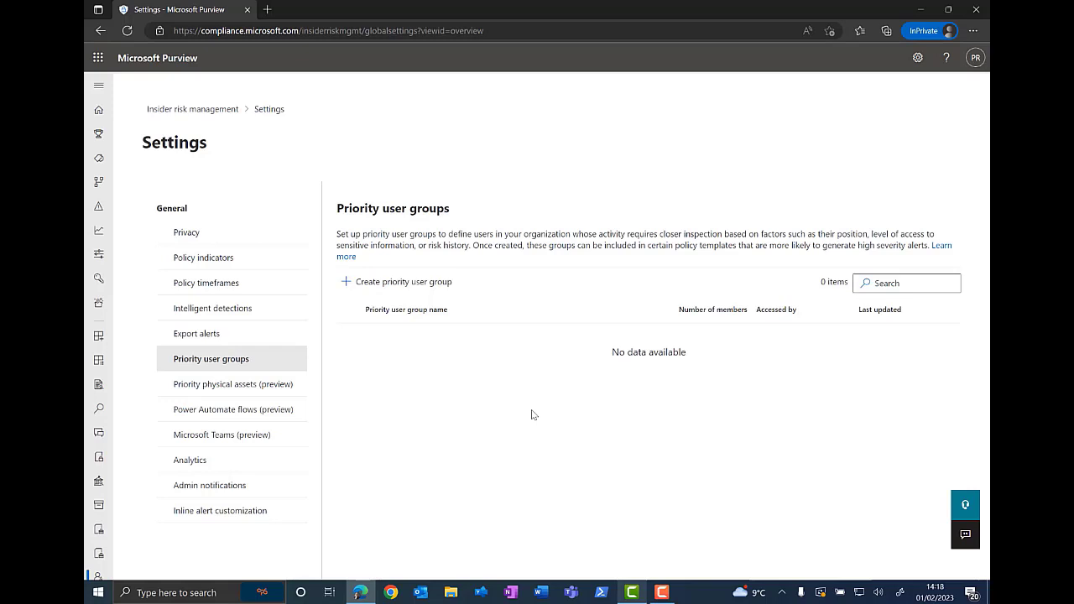
click(403, 286)
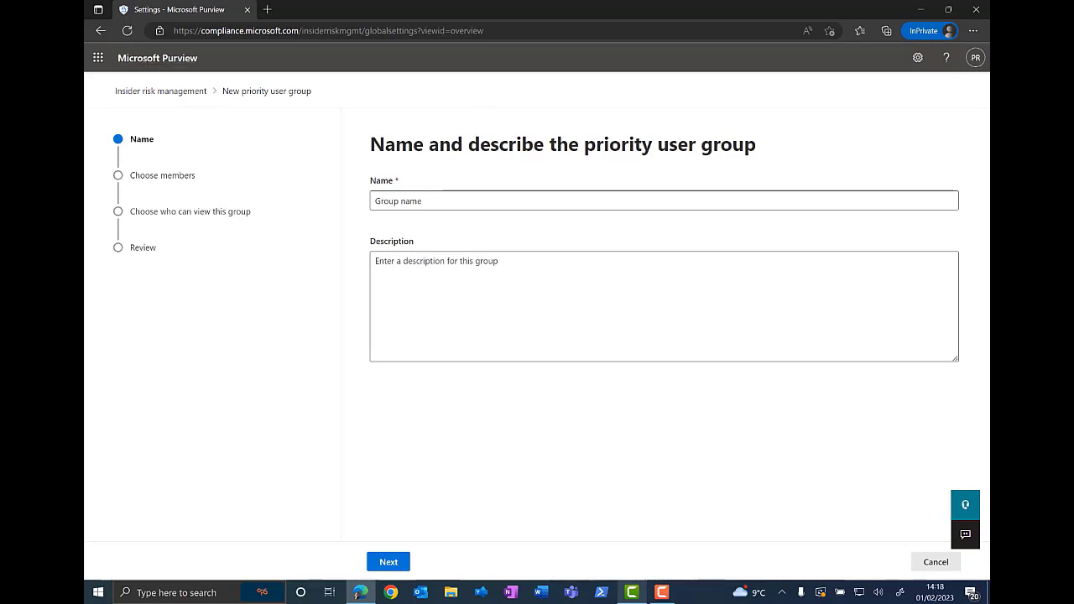
click(936, 562)
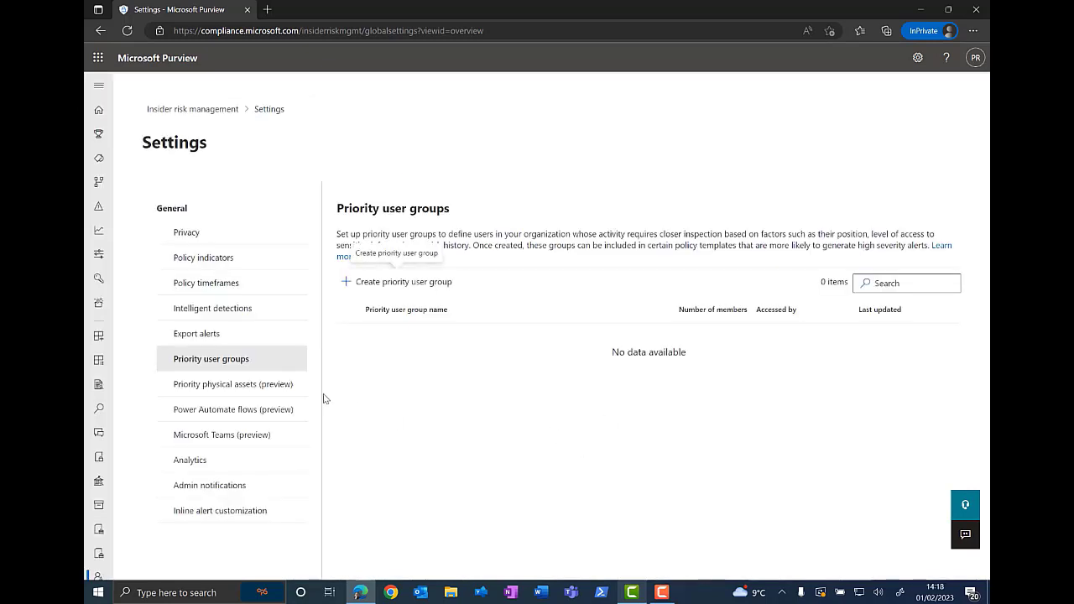
Step: Open Priority physical assets and the add asset ID panel, then close the panel without adding anything
click(251, 386)
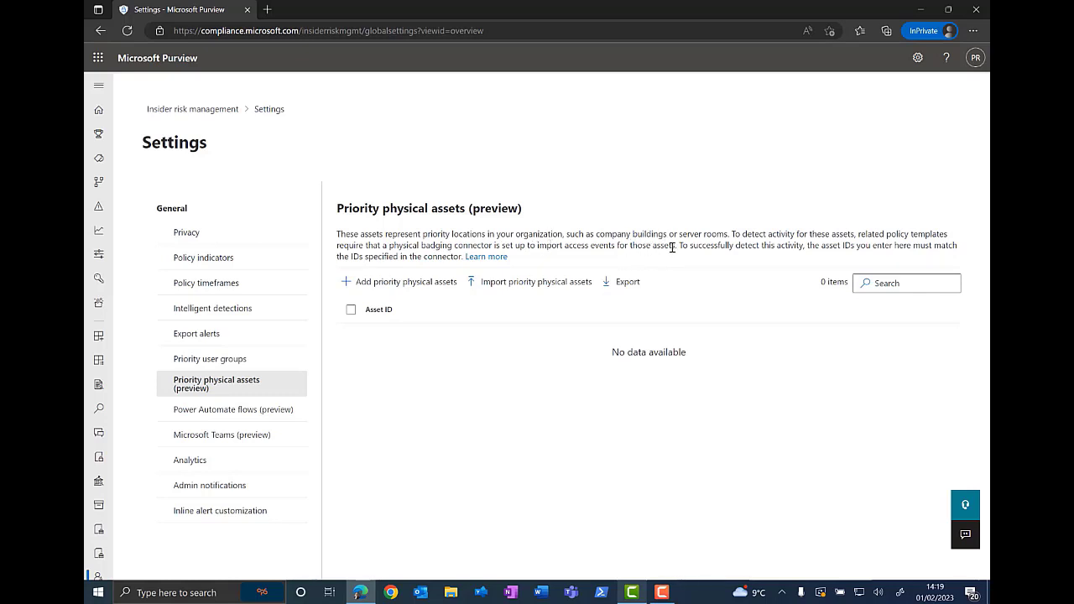
click(403, 282)
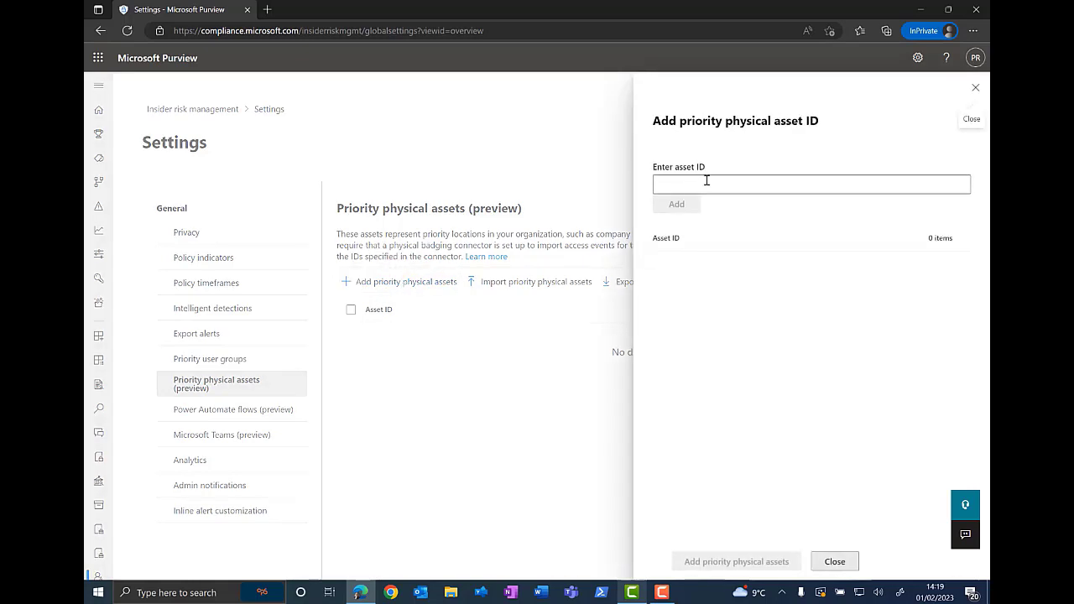
click(837, 562)
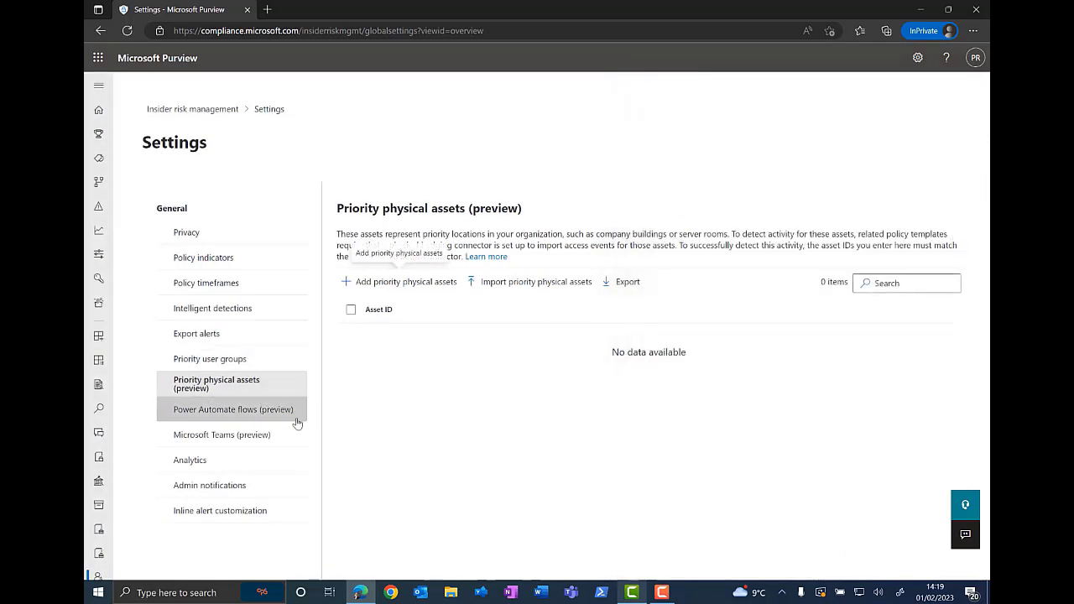
Step: Open Power Automate flows and browse the flow tabs and insider risk management templates
click(221, 416)
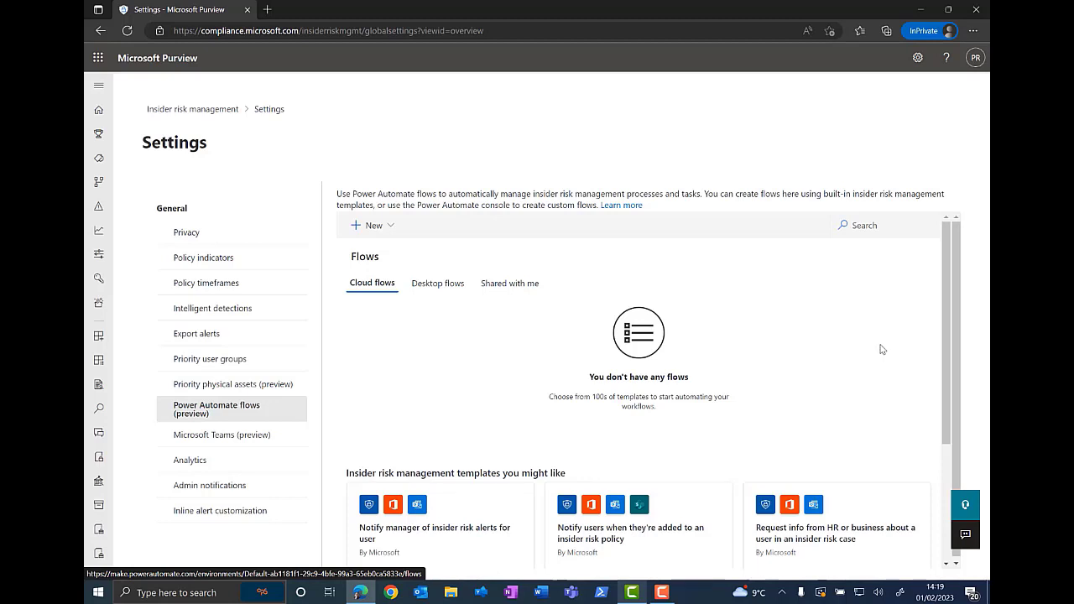
scroll(882, 349, down, 1)
scroll(671, 336, up, 1)
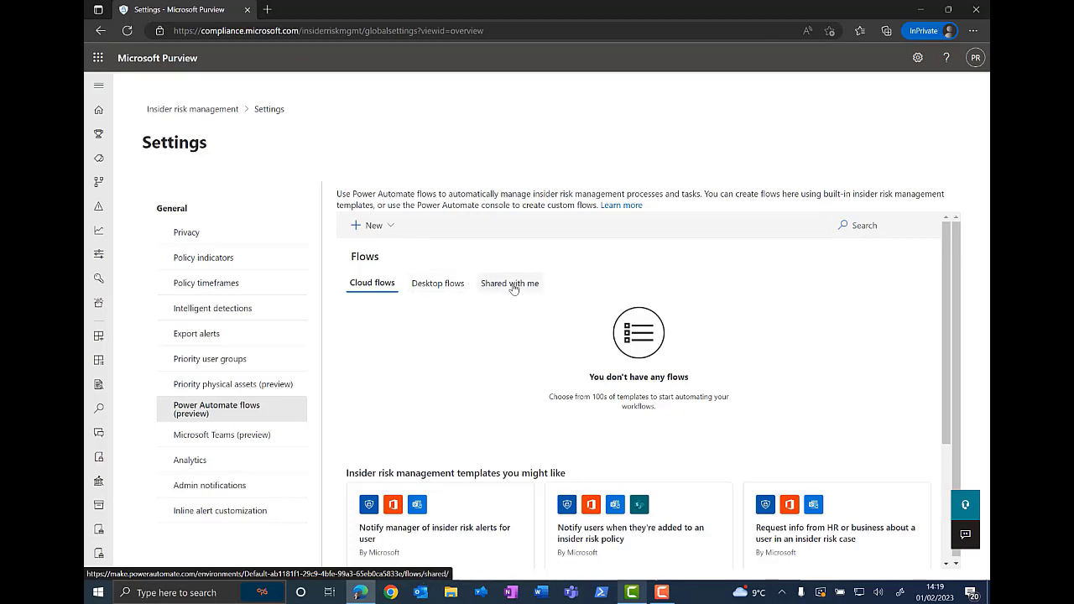
scroll(755, 353, down, 3)
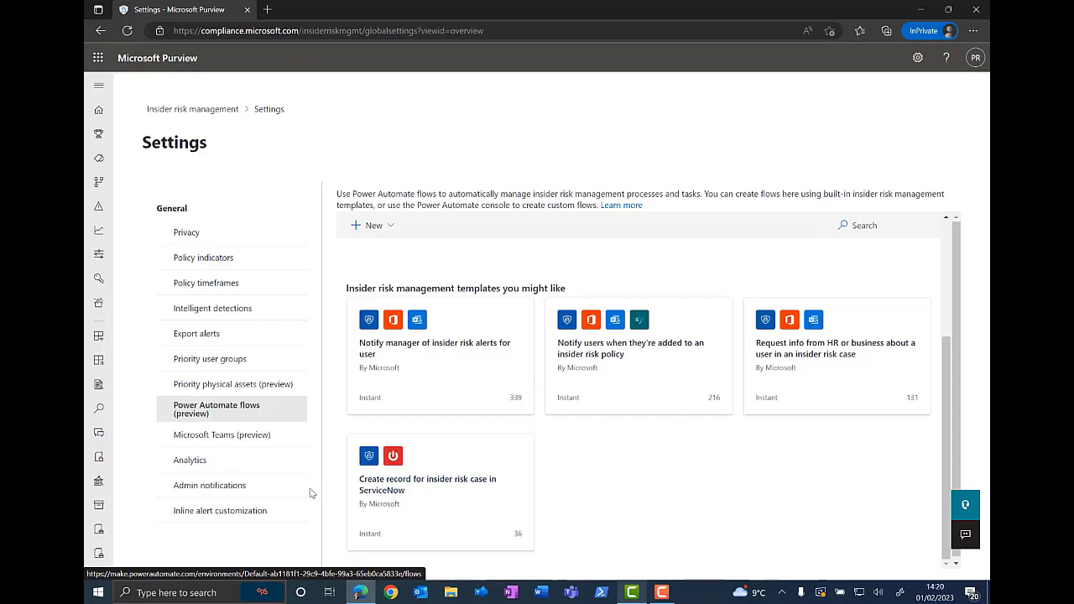
Step: Review the Microsoft Teams, Analytics and Admin notifications settings pages
click(243, 444)
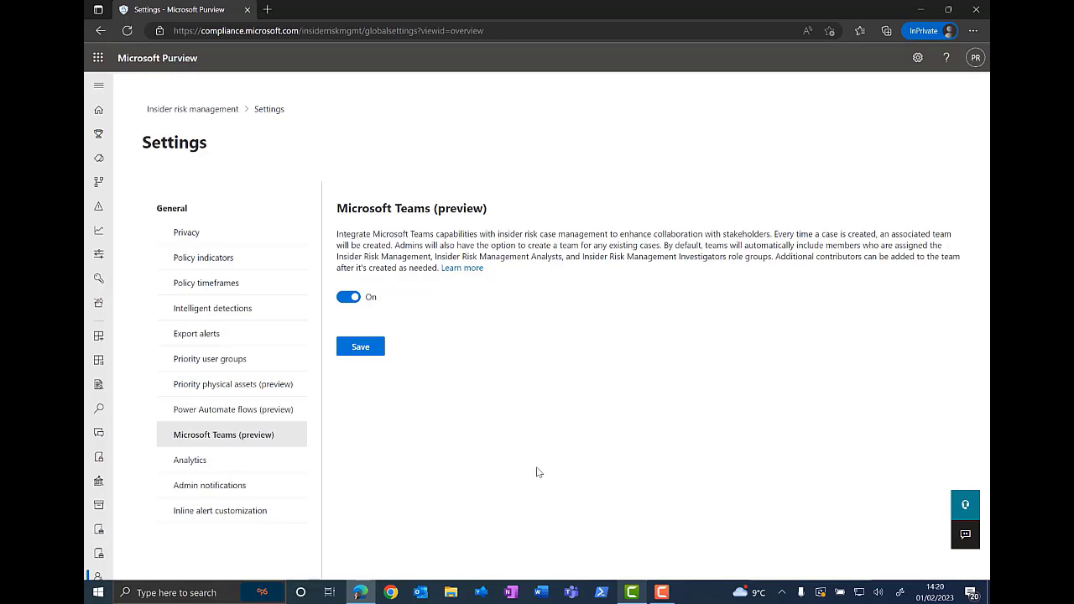
click(191, 463)
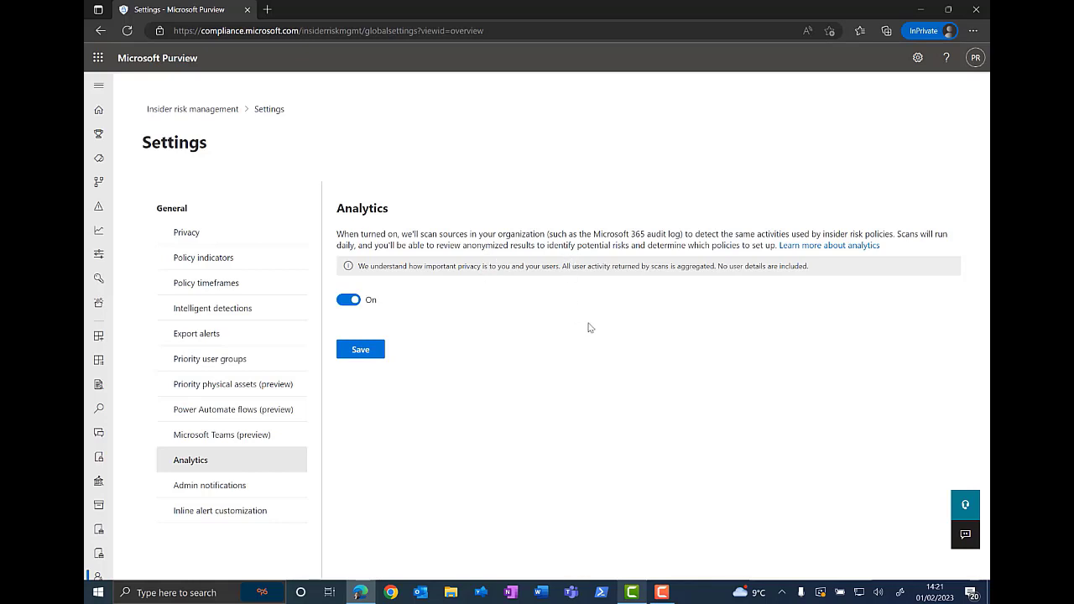
click(218, 486)
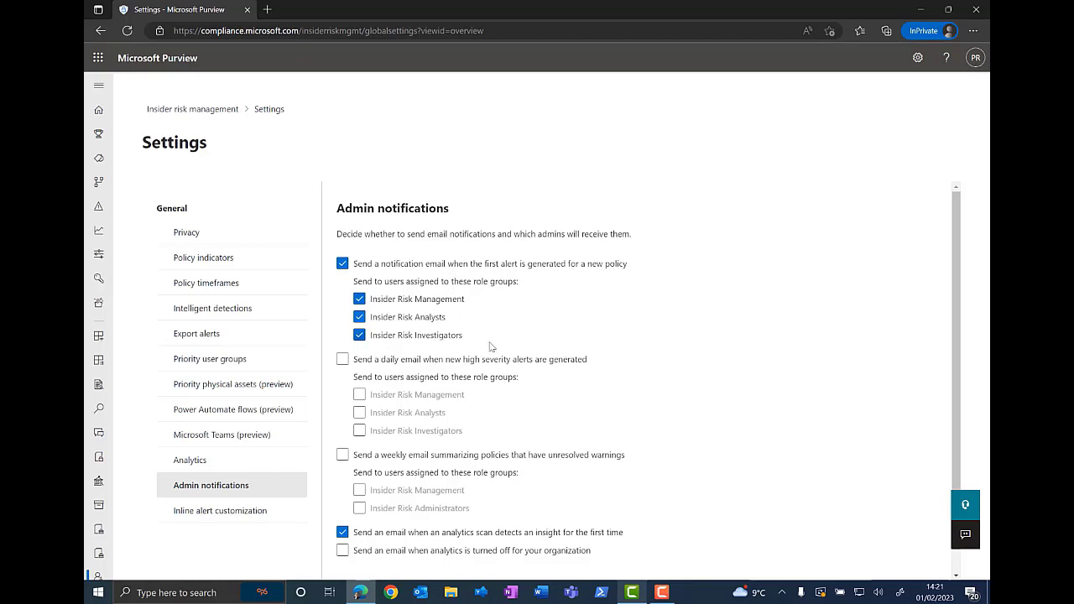
scroll(598, 364, down, 1)
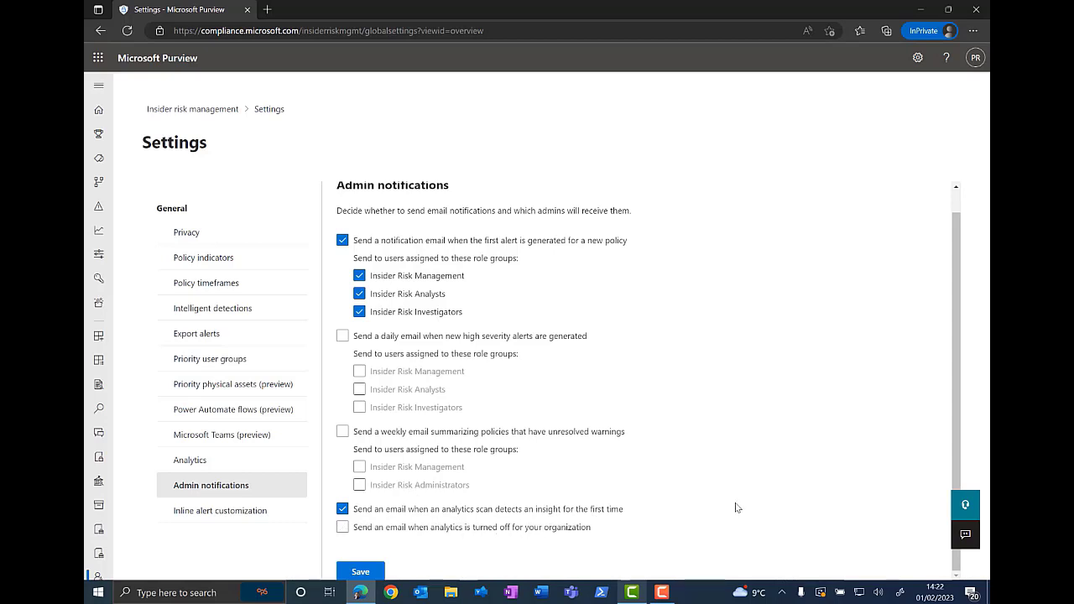
Step: Open Inline alert customization and save the setting with it turned On
click(217, 515)
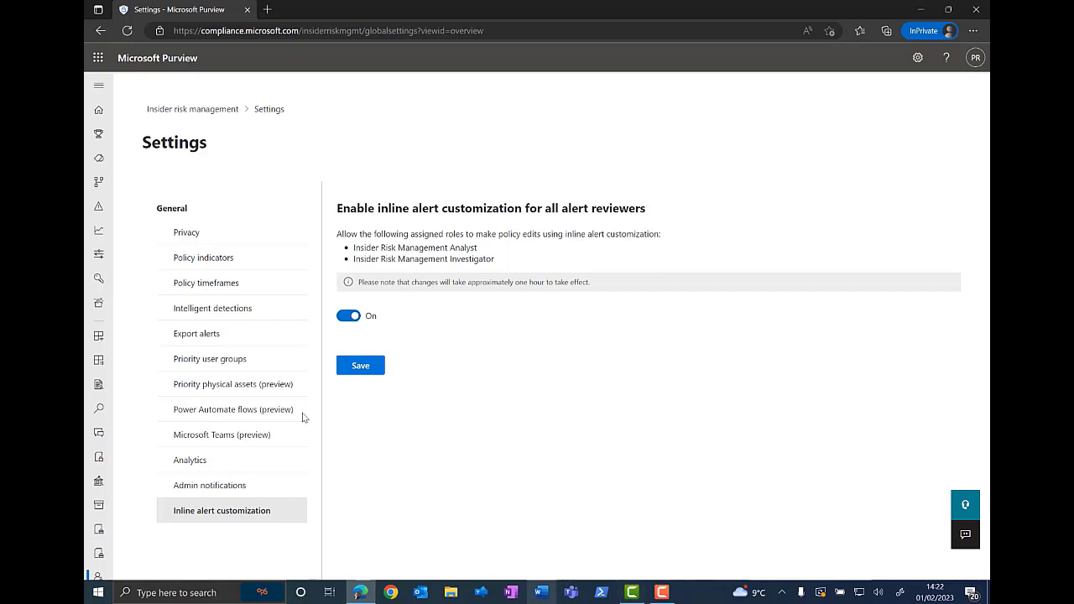
click(341, 366)
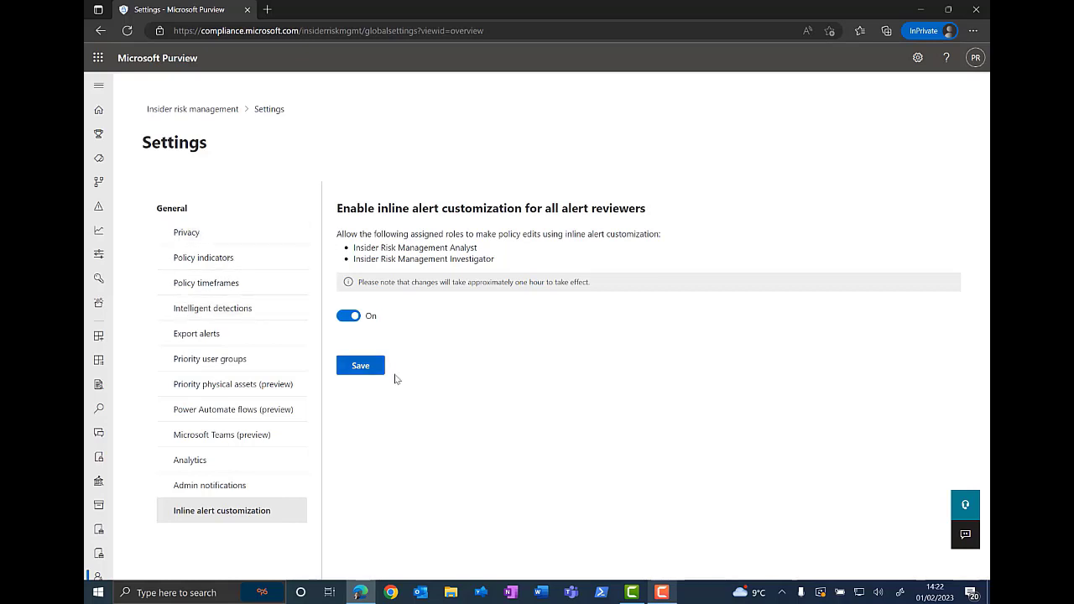
click(361, 366)
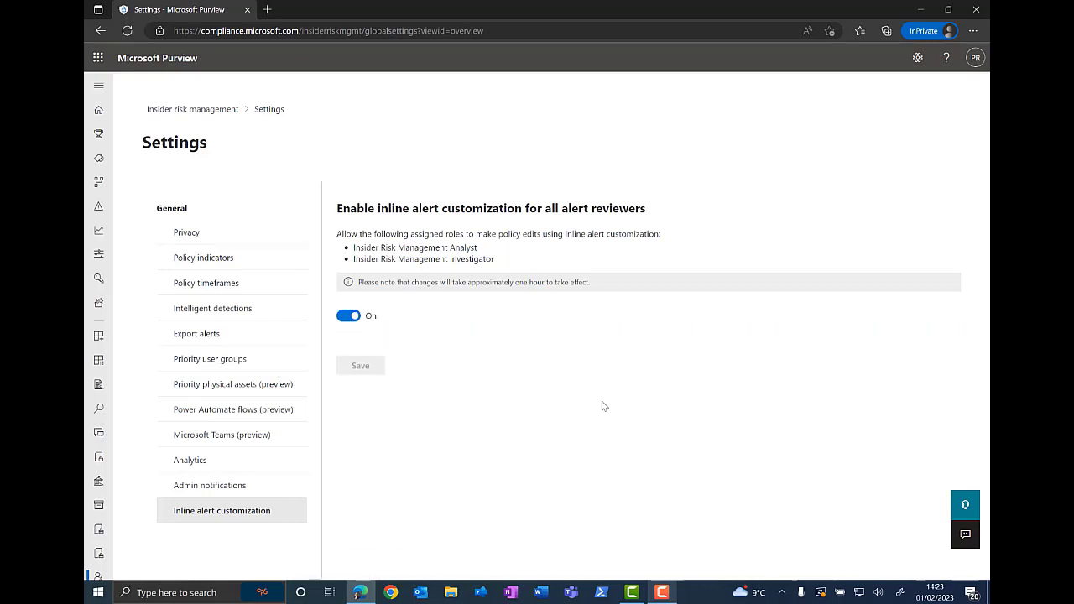
Step: Go back to Insider risk management, dismiss the error, and open the Insider risk audit log
click(212, 109)
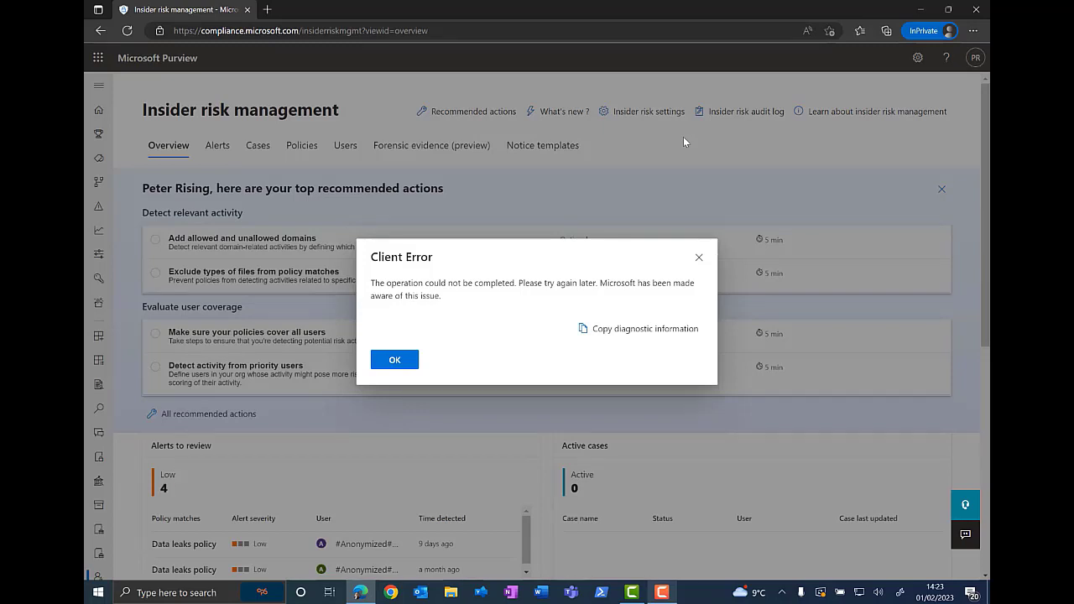
click(382, 359)
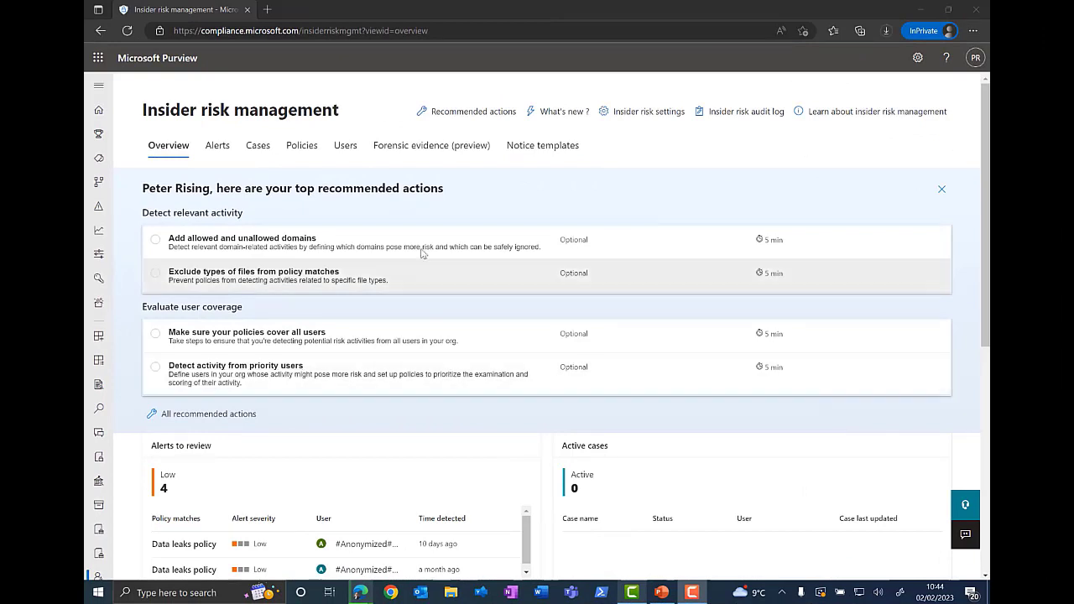
click(752, 113)
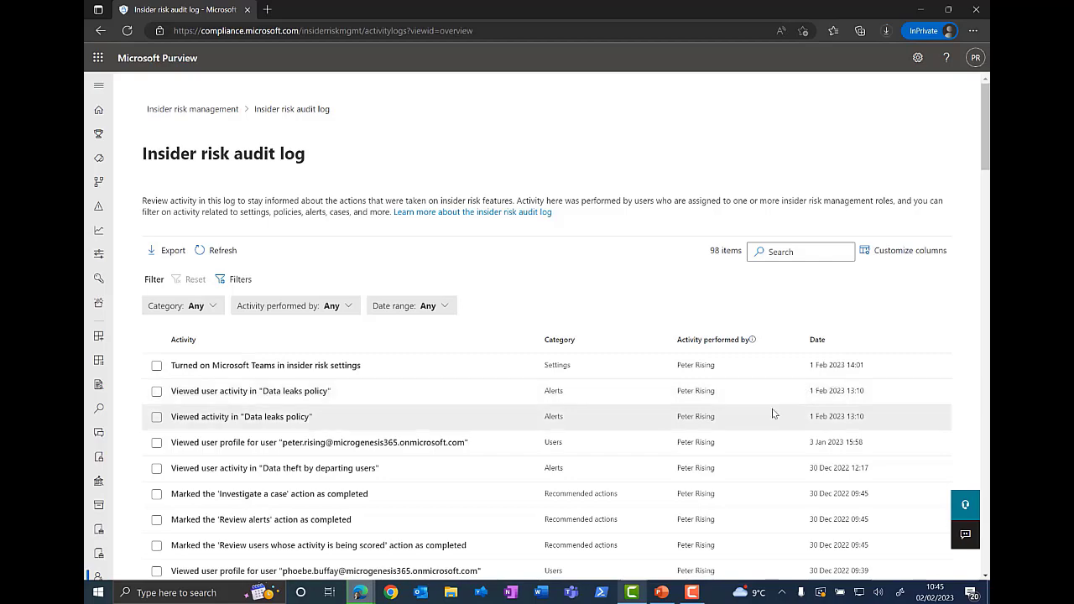
Step: Scroll through the audit log entries and inspect the details of a Data theft by departing users indicator entry
scroll(772, 413, down, 3)
scroll(768, 412, down, 10)
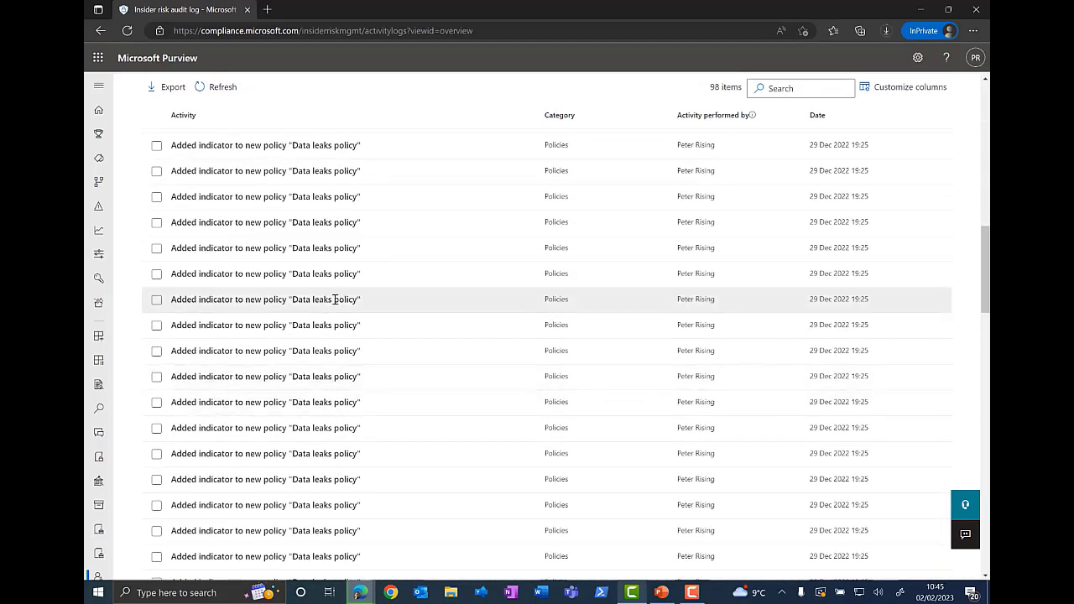
scroll(388, 315, down, 6)
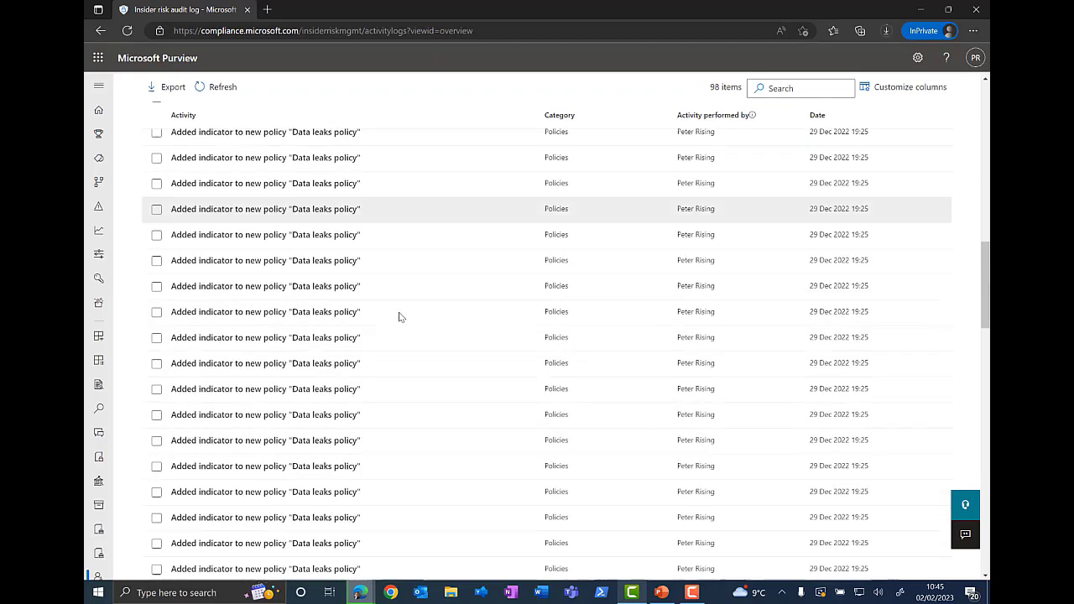
scroll(364, 334, down, 3)
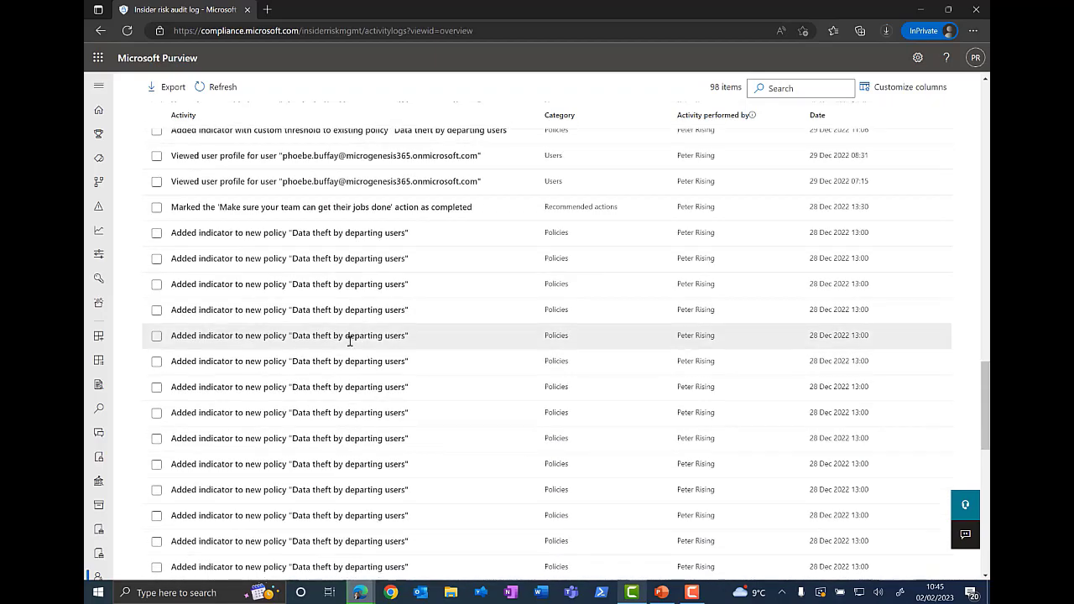
click(228, 361)
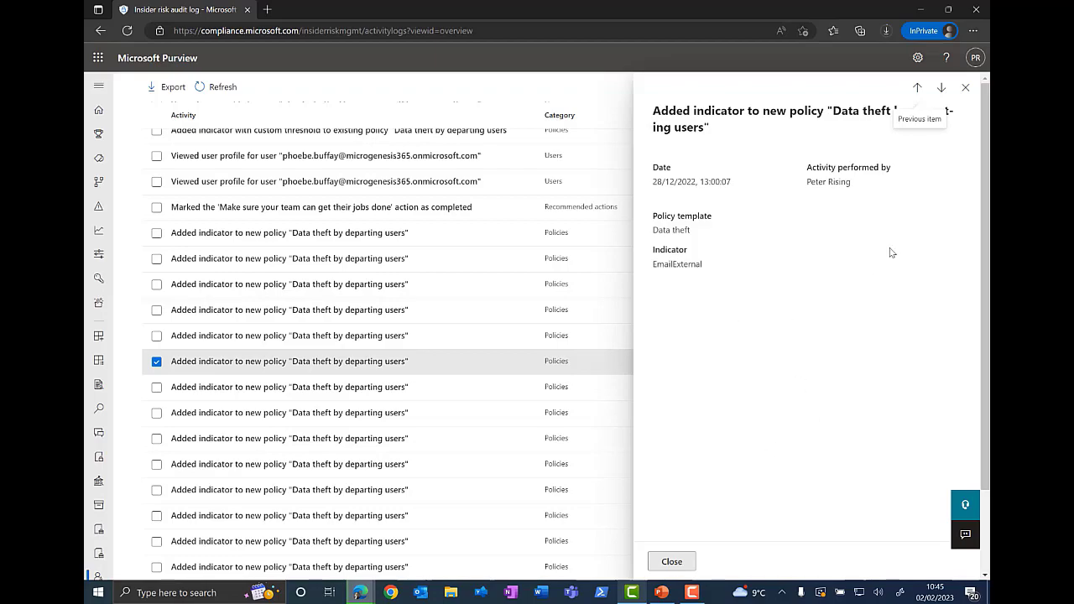
click(965, 87)
scroll(678, 297, up, 5)
scroll(678, 297, up, 10)
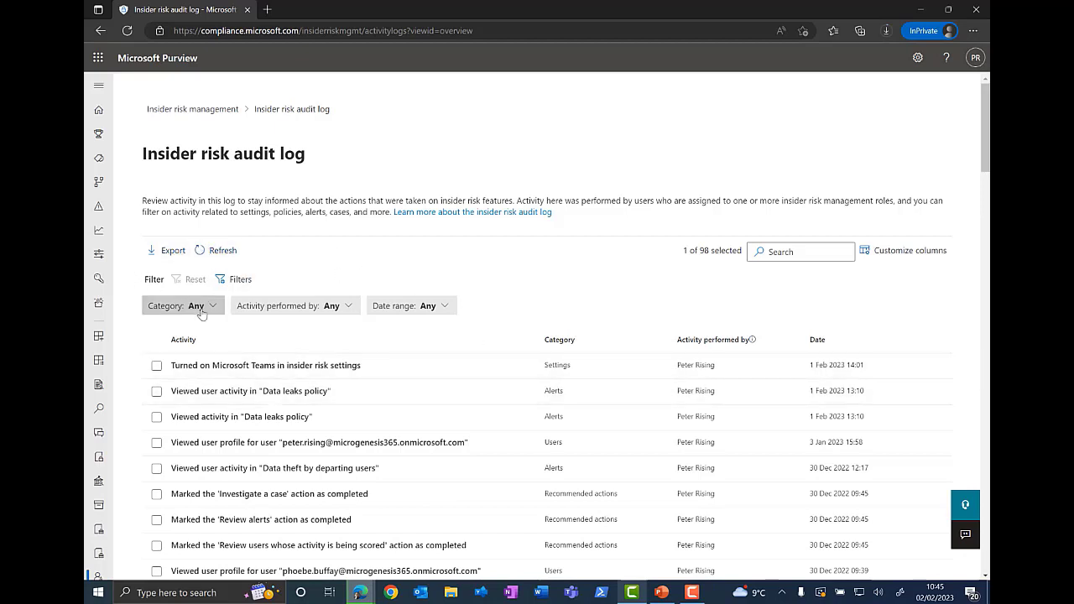
Step: Return to Insider risk management and start creating a new insider risk policy from the Policies list
click(193, 110)
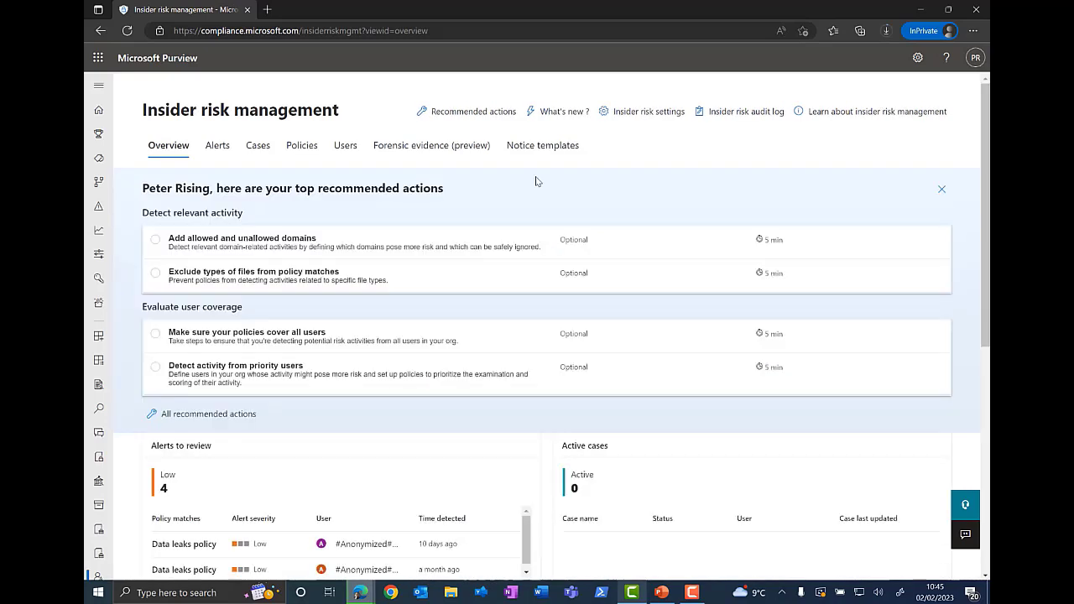
click(296, 151)
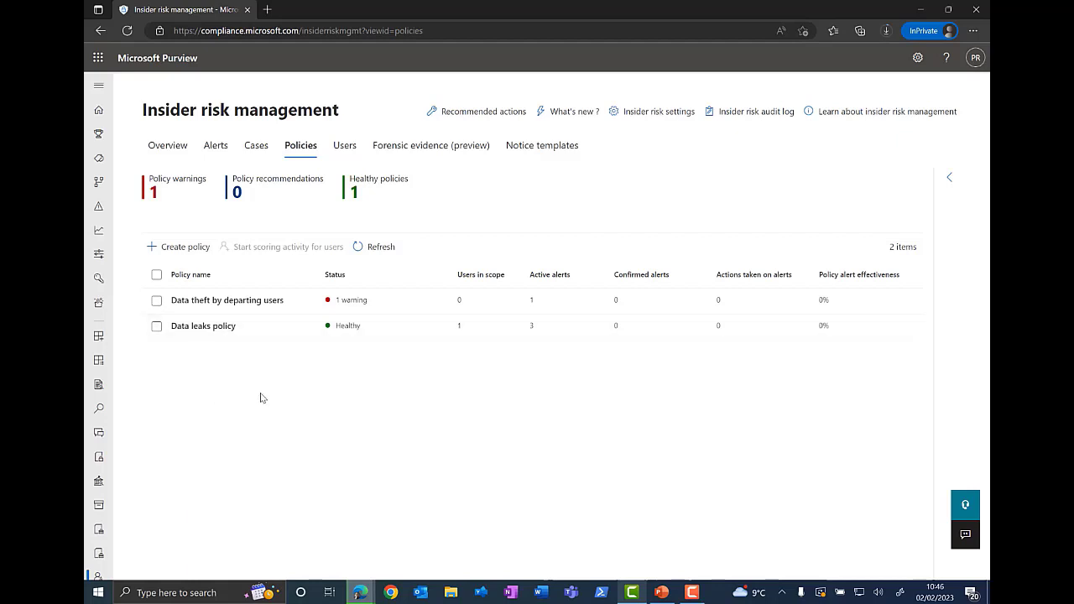
click(181, 250)
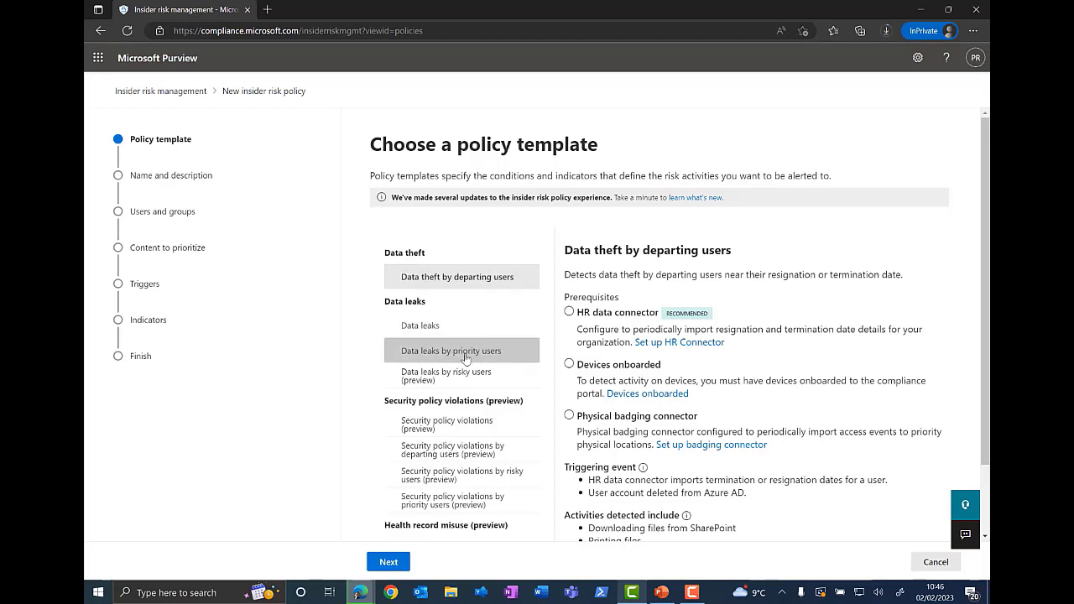
Step: Browse the policy templates, viewing Risky browser usage (preview) and Data theft by departing users
scroll(464, 357, down, 1)
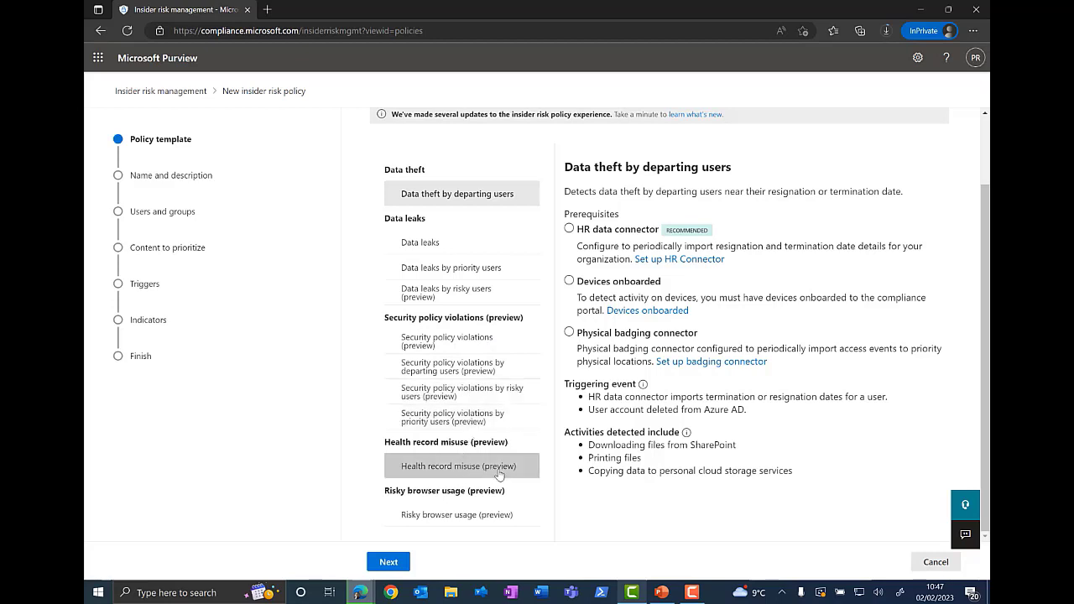
click(479, 516)
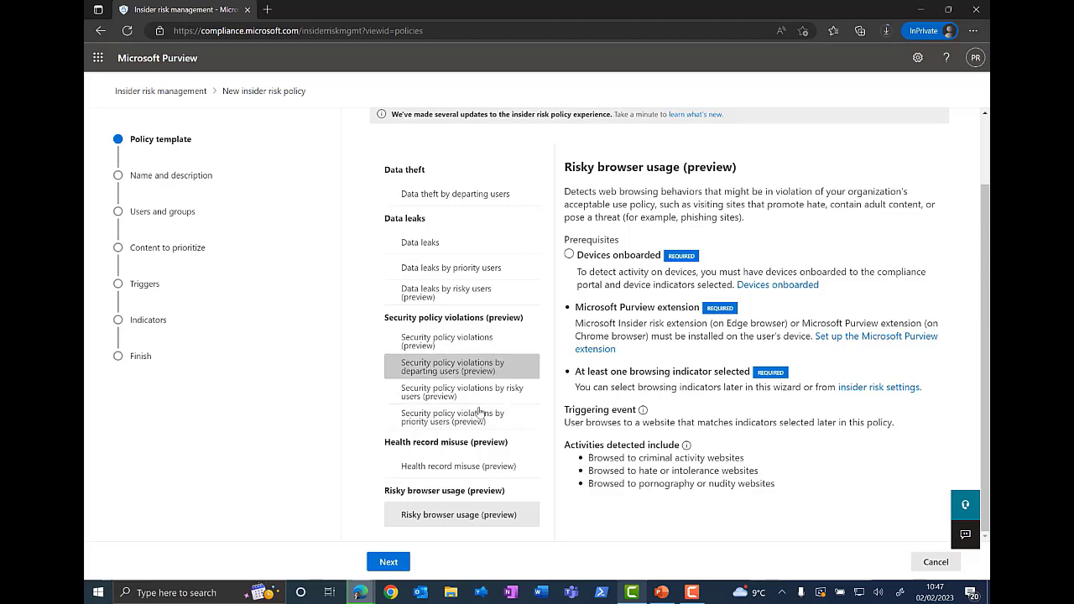
scroll(474, 384, up, 2)
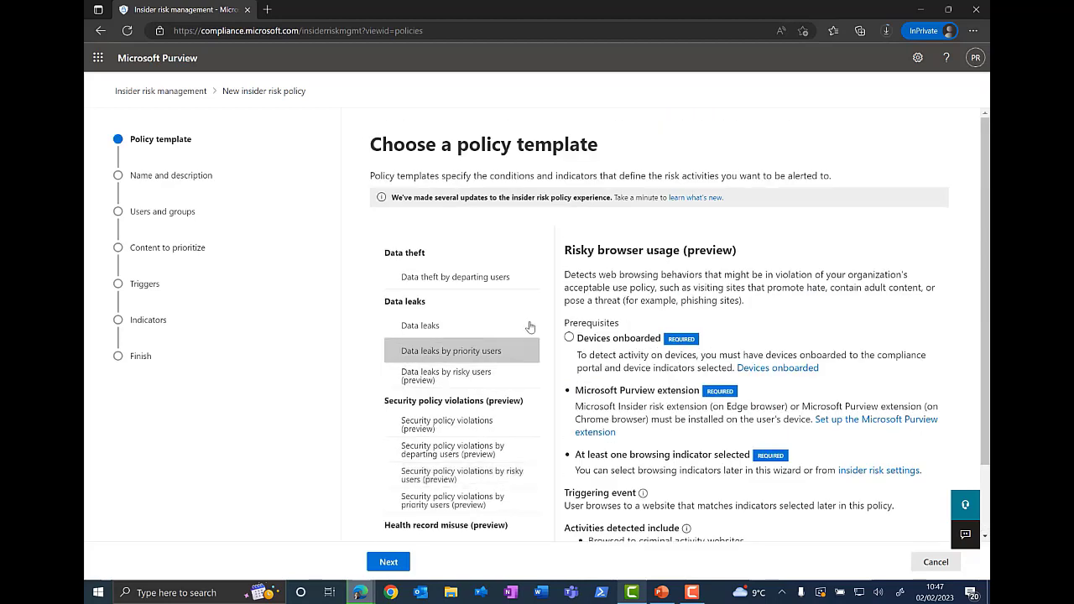
click(465, 280)
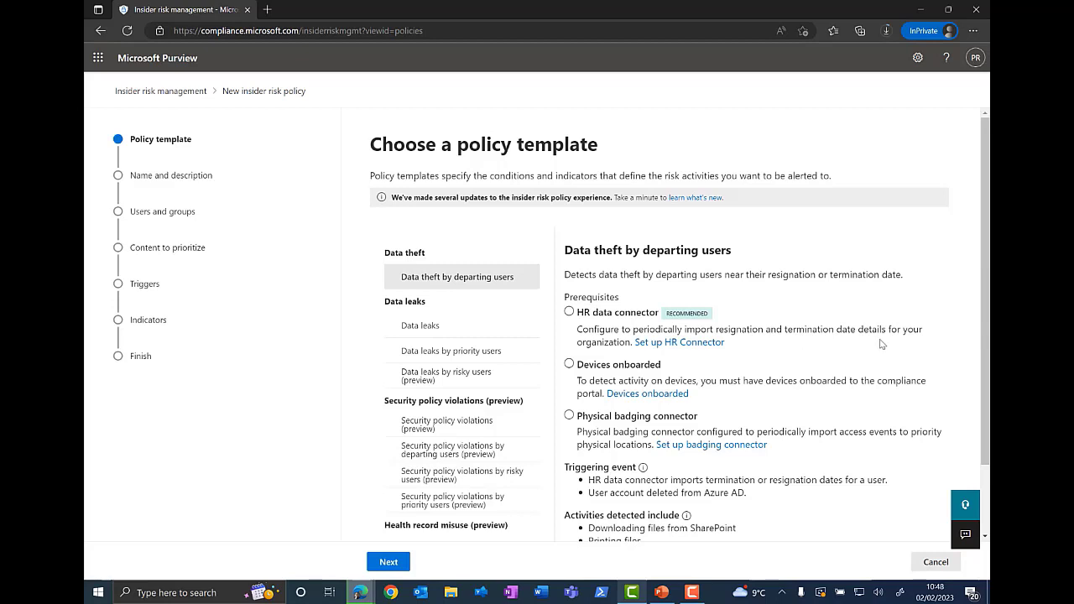
Step: Open the HR connector and physical badging connector setup documentation from the template prerequisites, returning to the wizard each time
click(685, 343)
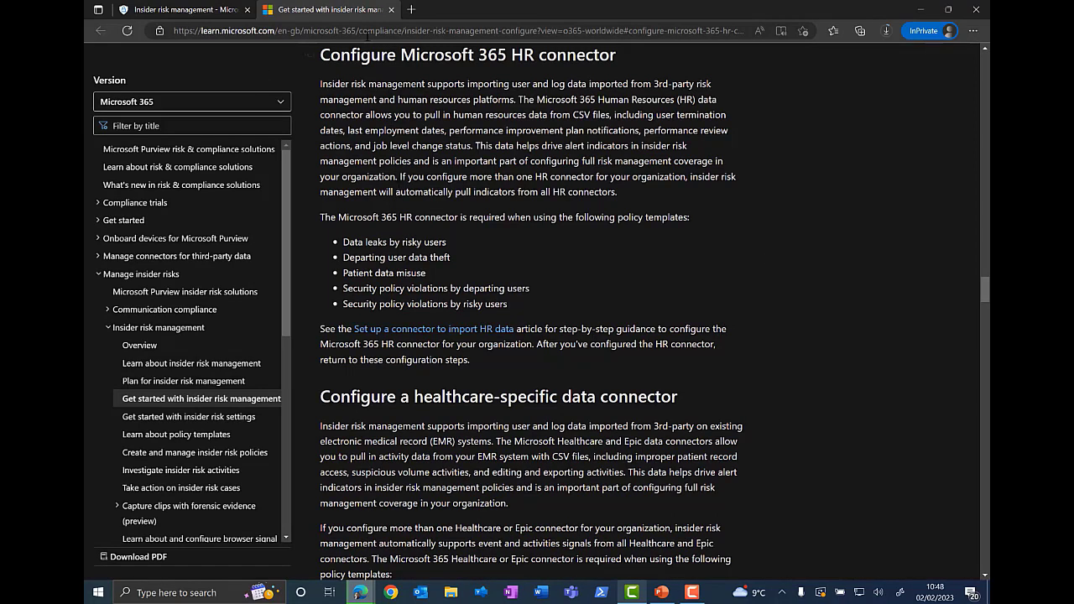
click(391, 9)
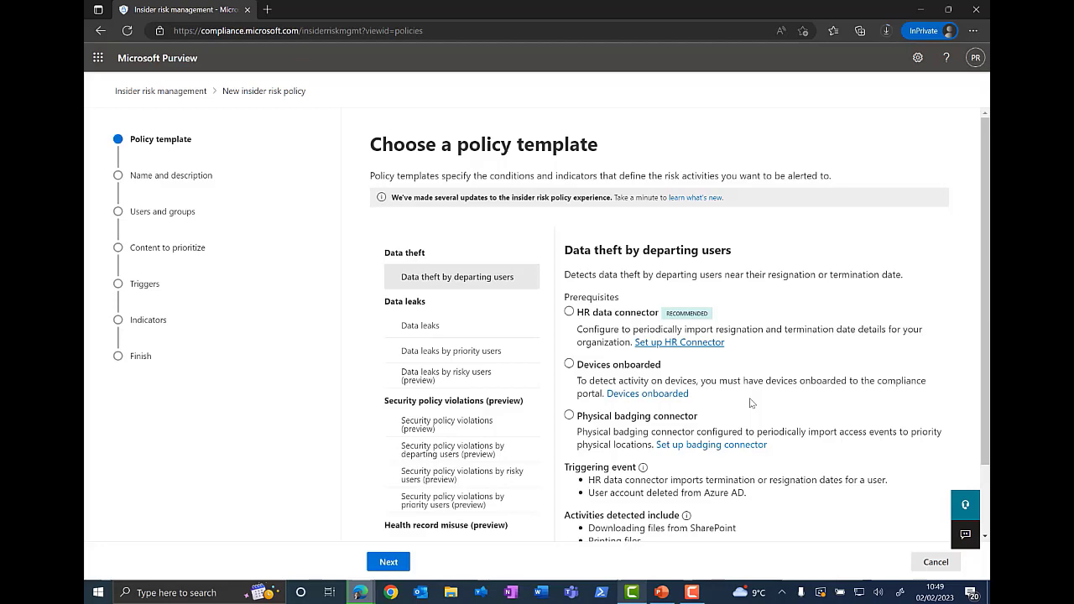
scroll(751, 403, down, 1)
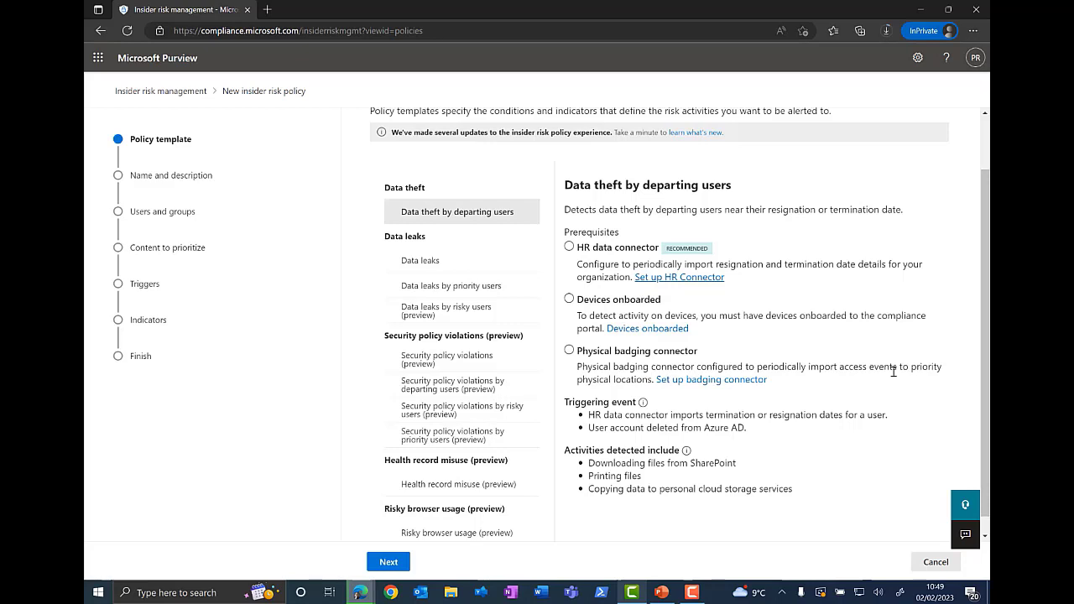
click(729, 382)
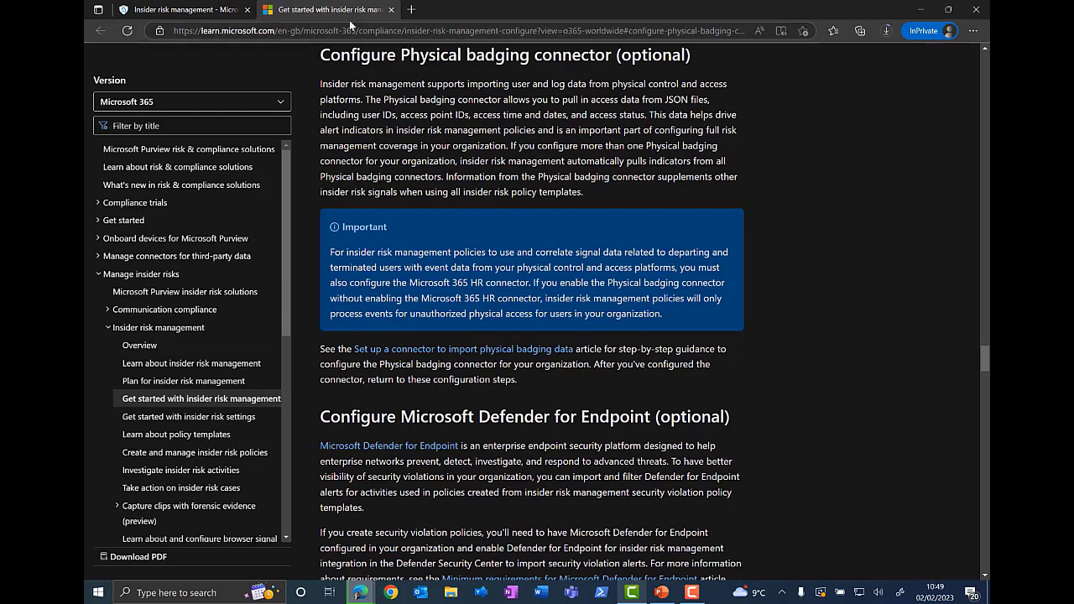
click(391, 9)
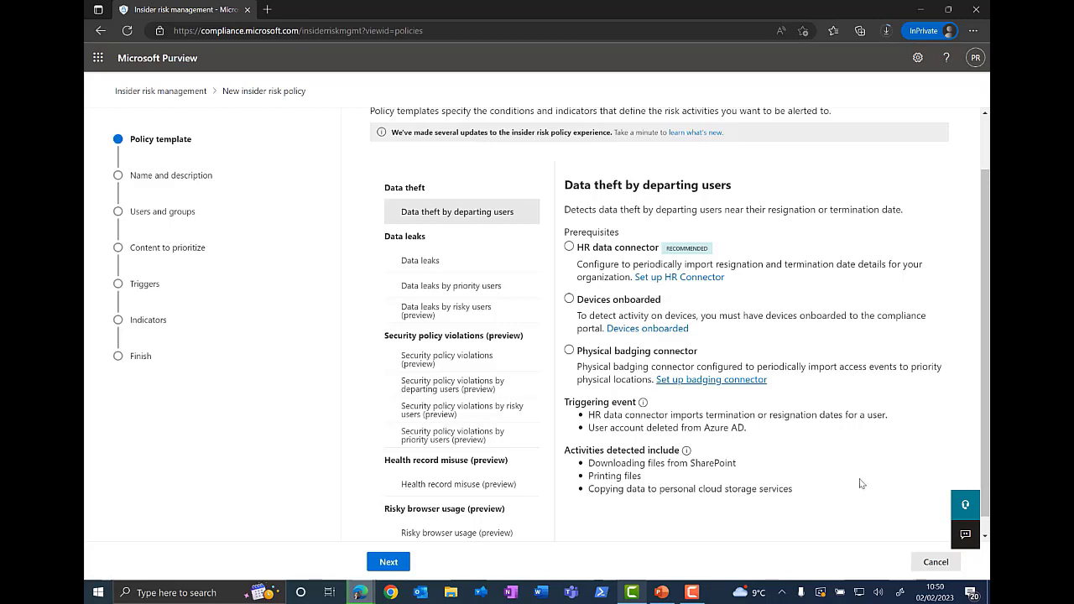
Step: Continue with the Data theft by departing users template and name the new policy "Data Theft"
click(389, 561)
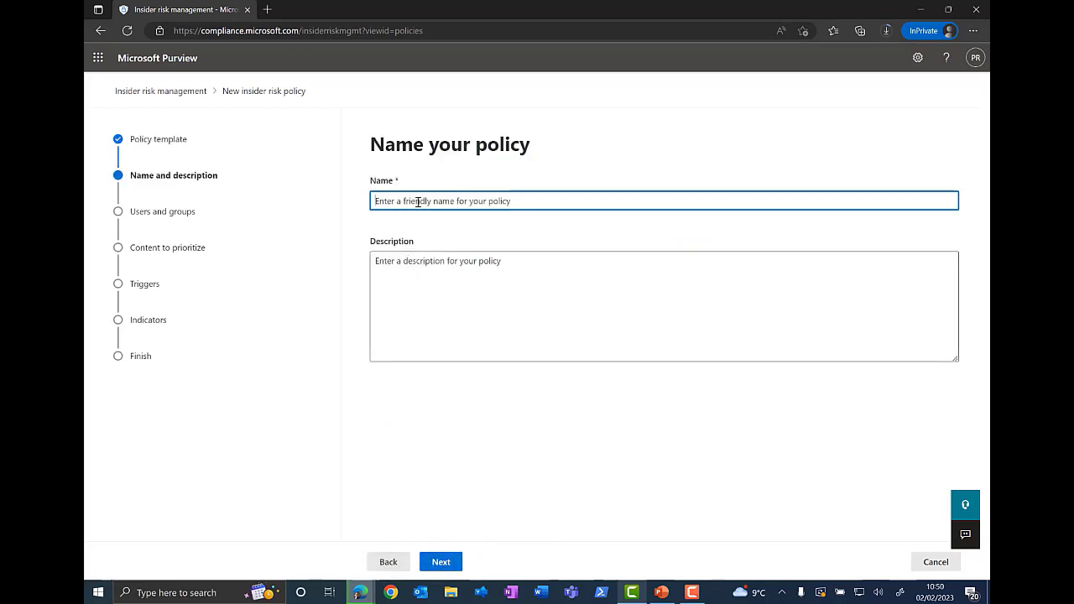
text(D)
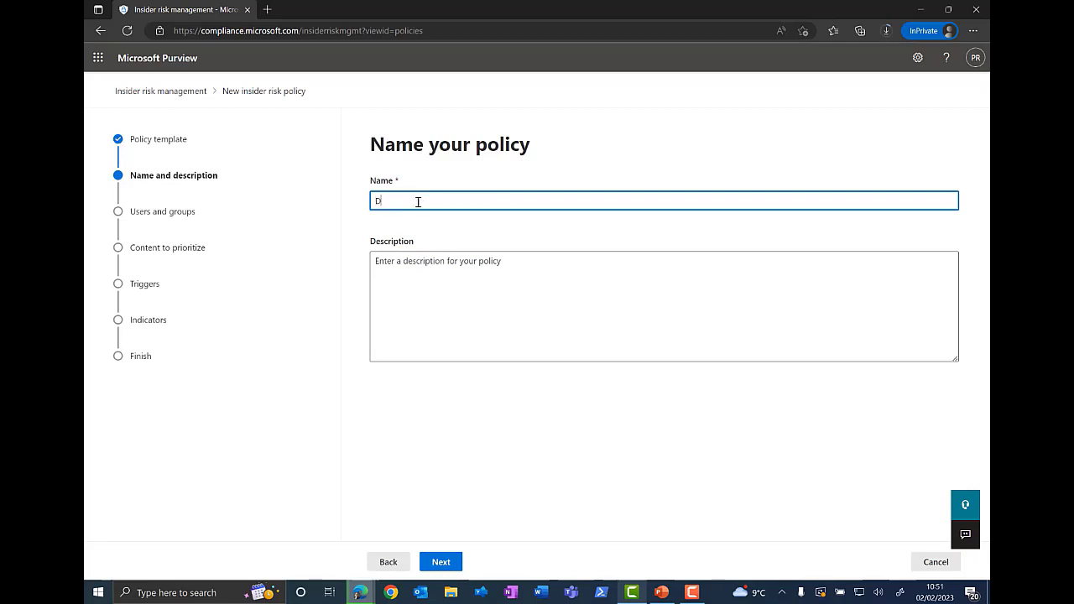
text(ata Theft)
click(452, 563)
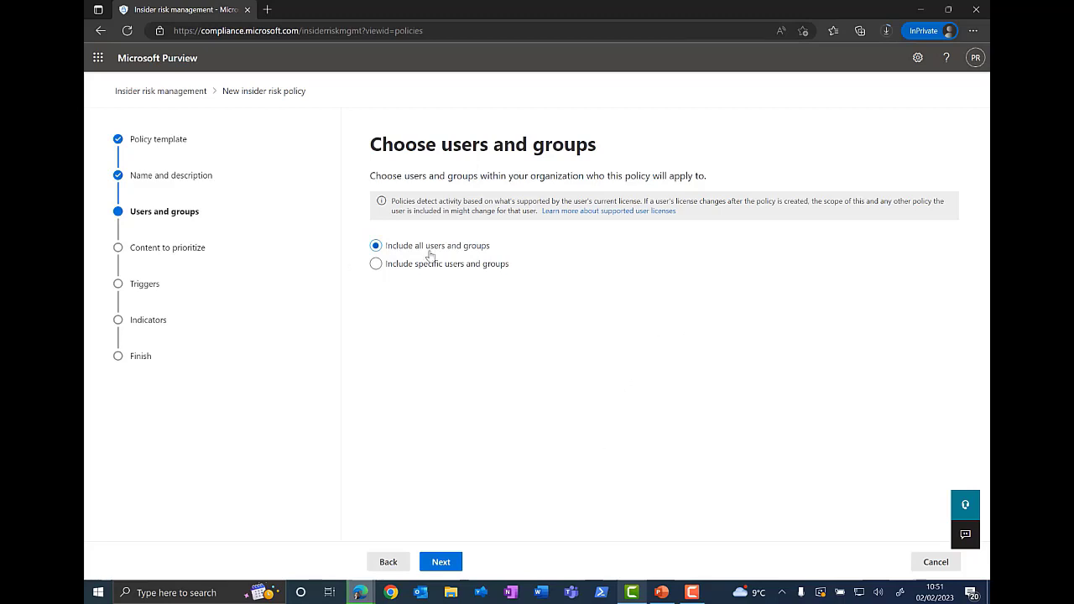
Step: Try including specific users and groups, revert to including all users and groups, and continue
click(376, 265)
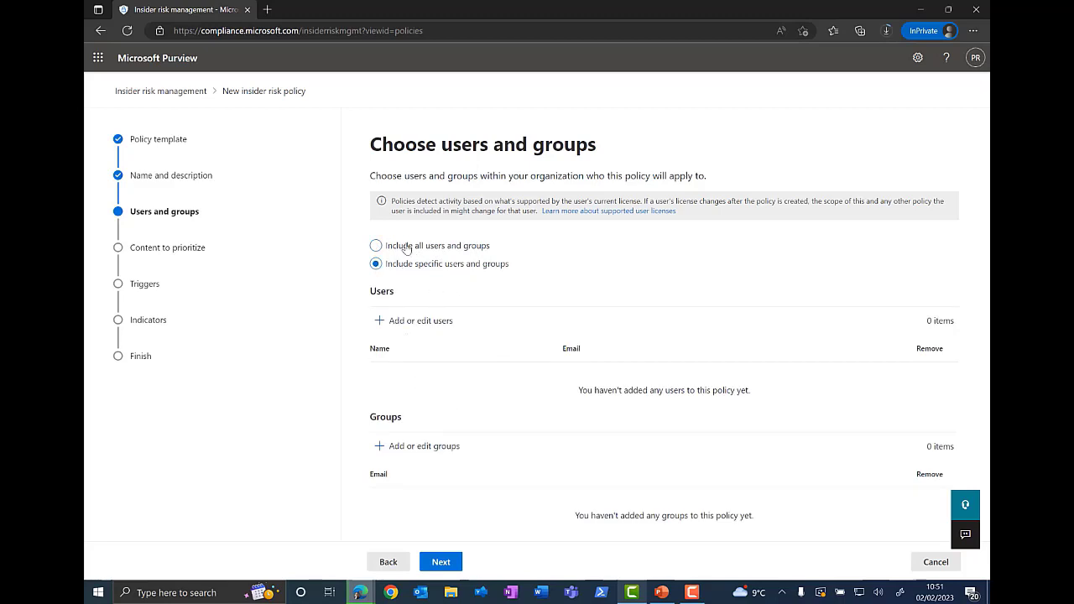
click(376, 245)
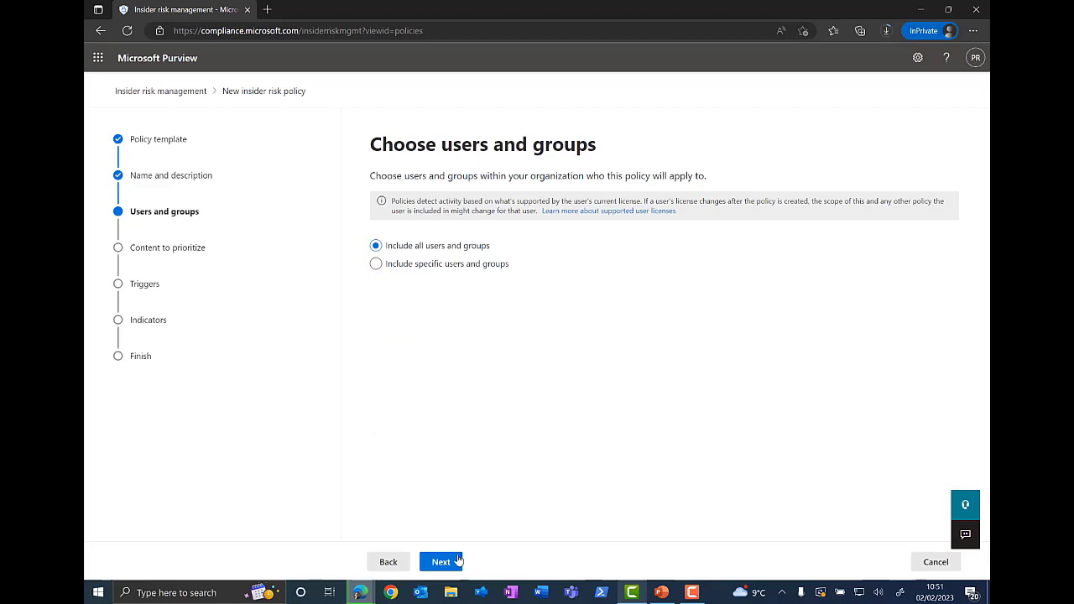
click(452, 562)
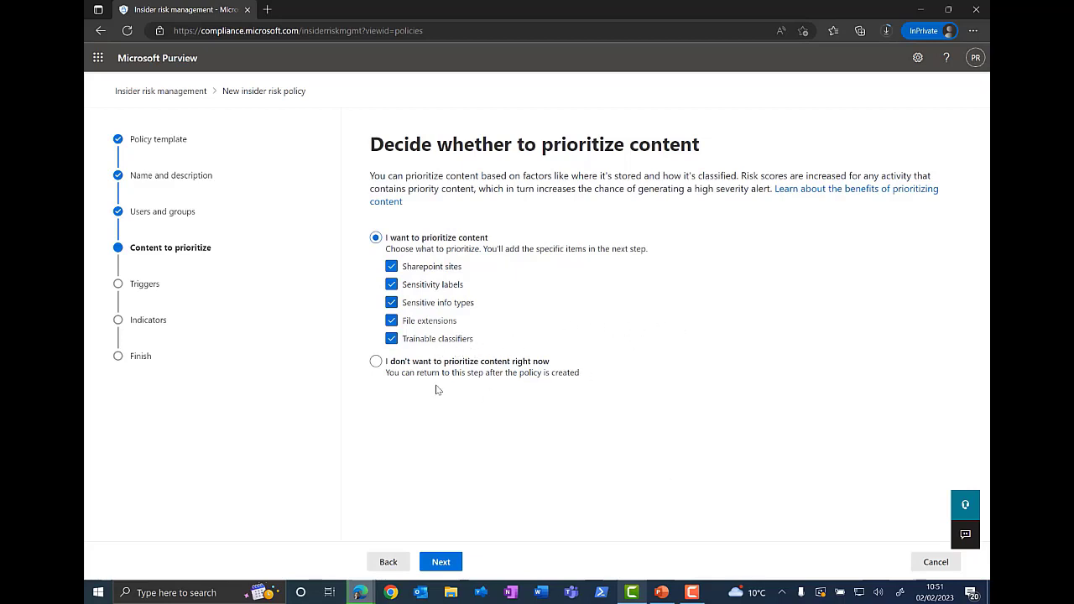
Step: Choose not to prioritize content right now and accept the Azure AD account-deletion trigger, continuing to indicators
click(375, 361)
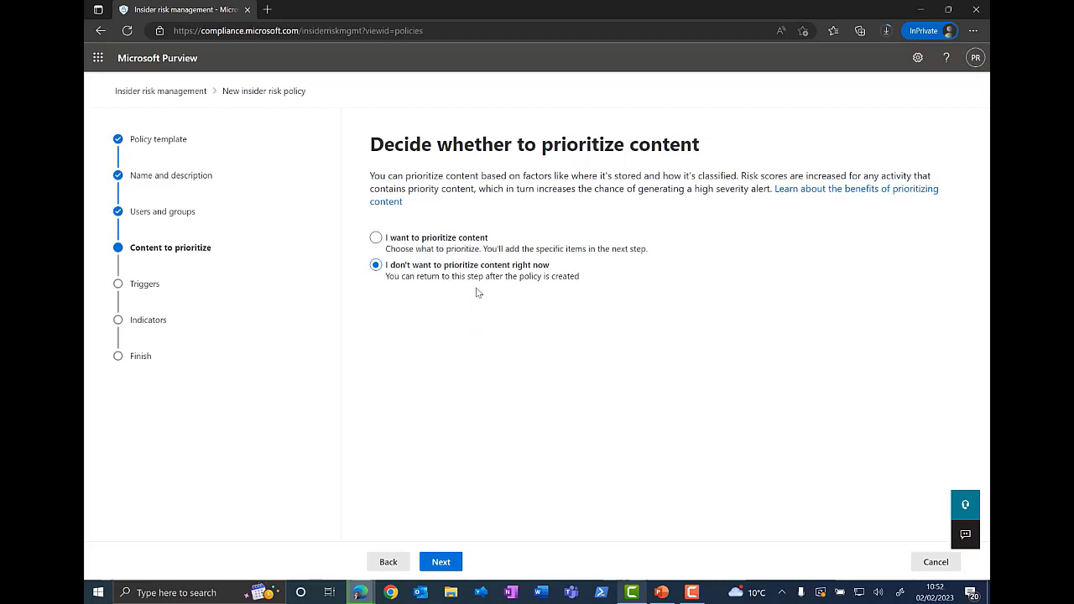
click(440, 561)
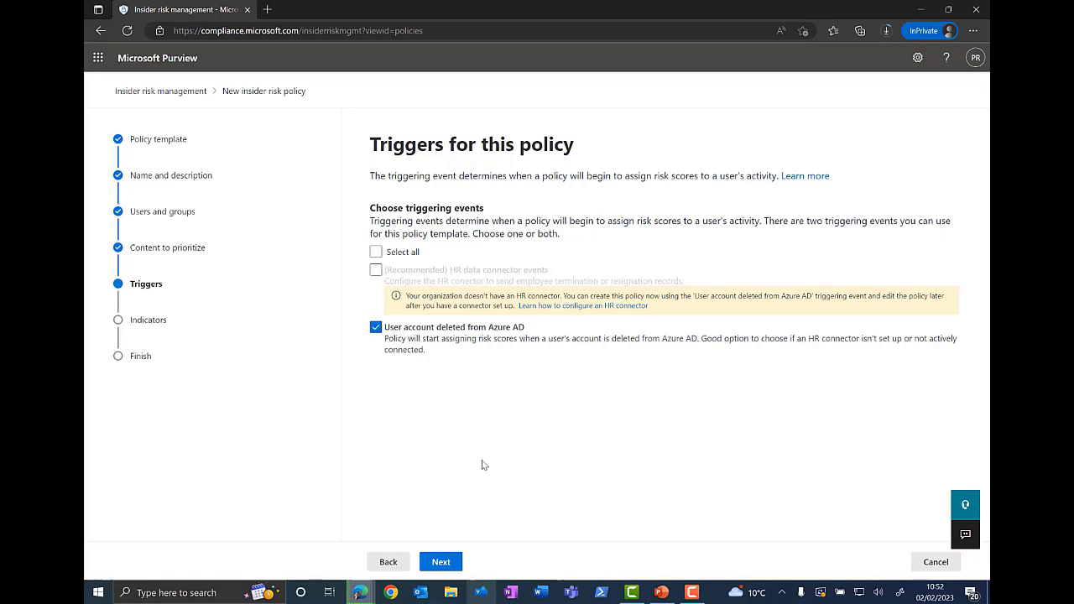
click(442, 564)
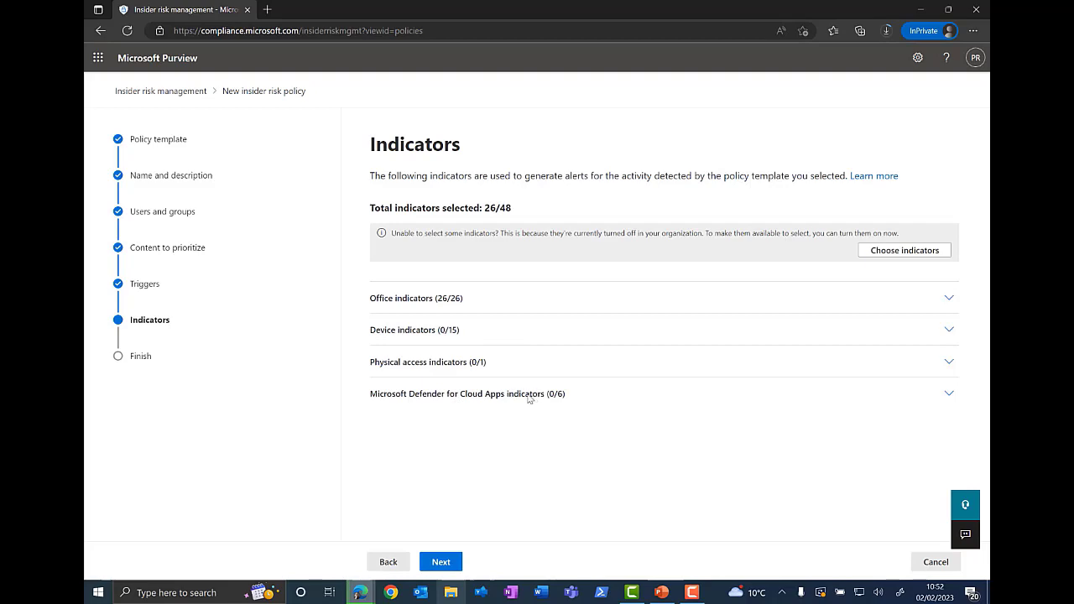
Step: Expand the Office indicators list, review the selected indicators, and continue to detection options
click(949, 299)
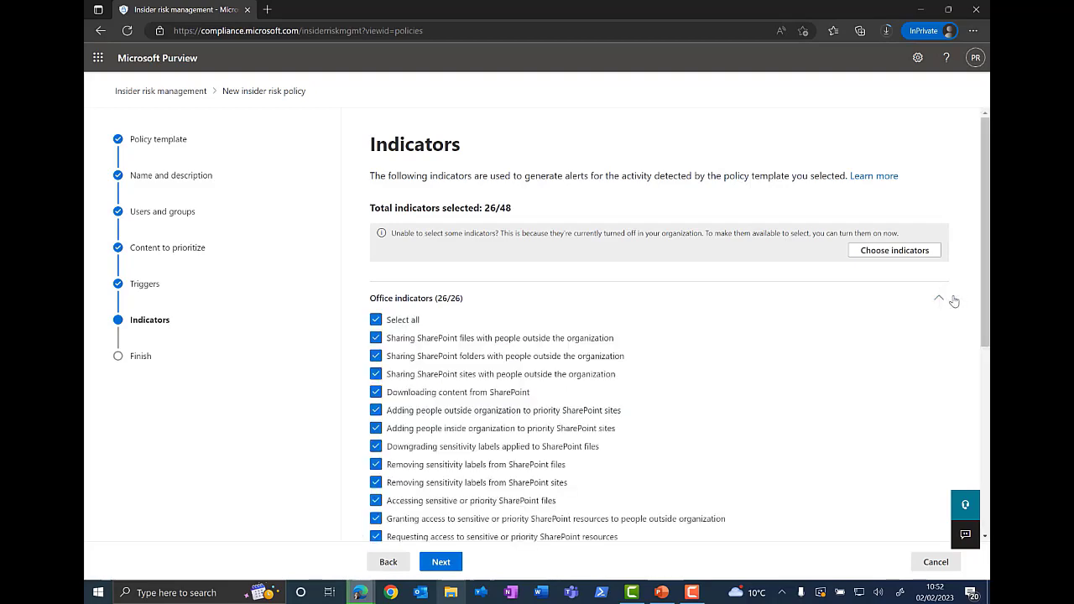
scroll(580, 409, down, 5)
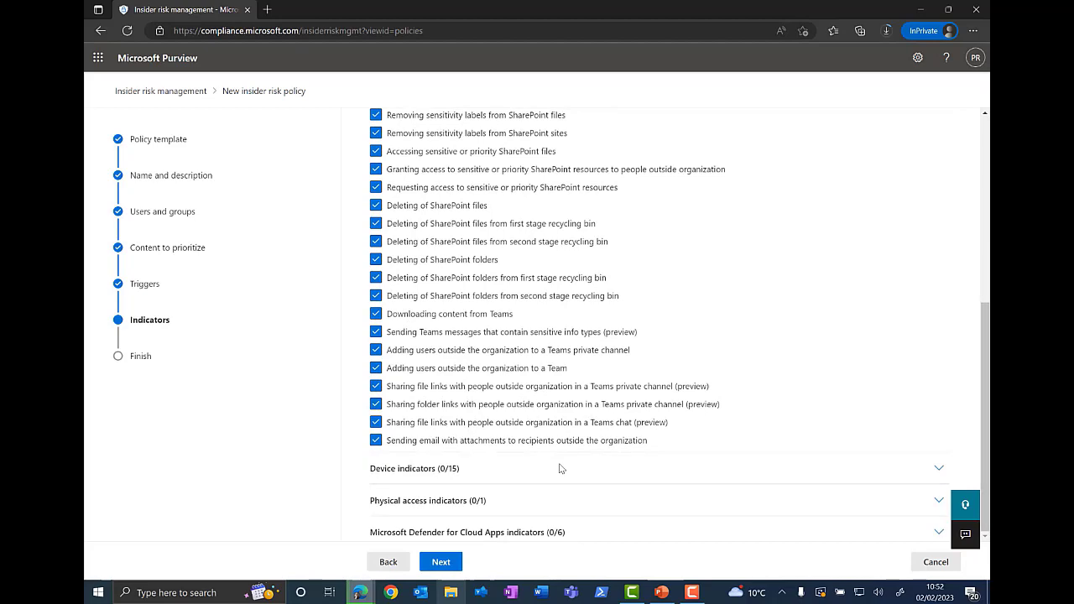
scroll(562, 469, up, 1)
scroll(563, 470, down, 1)
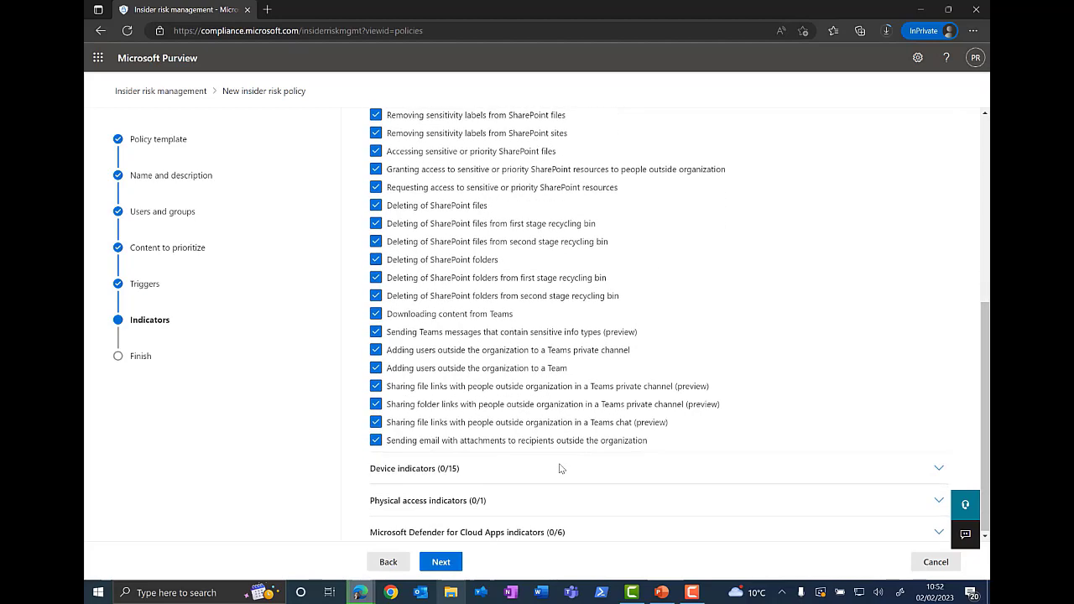
click(439, 563)
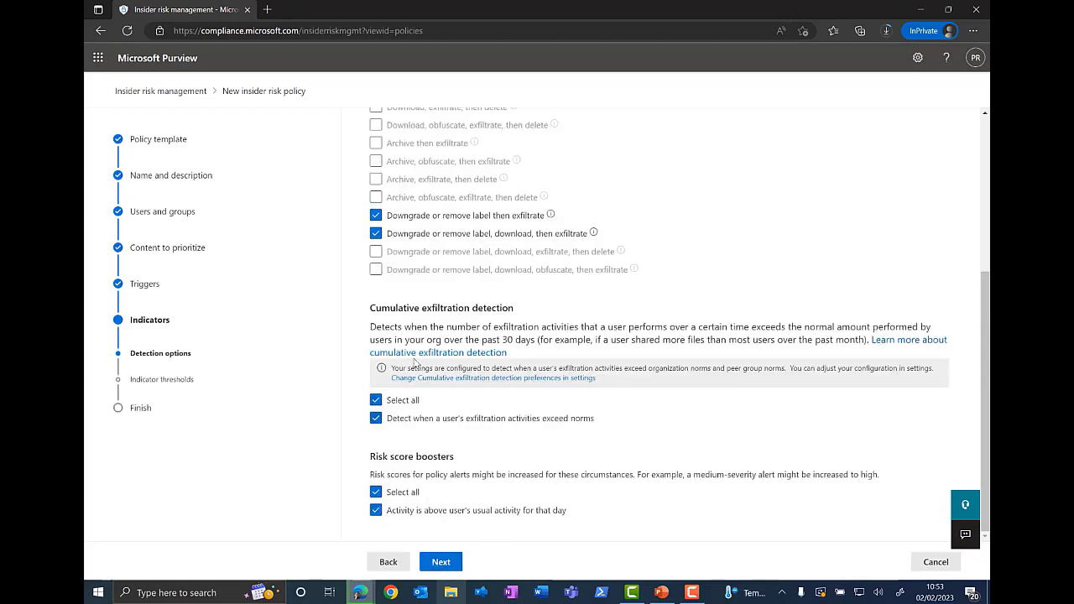
Step: Examine the sequence detection options and the indicators offered in the Turn on indicators dialog, then close it
scroll(592, 343, up, 5)
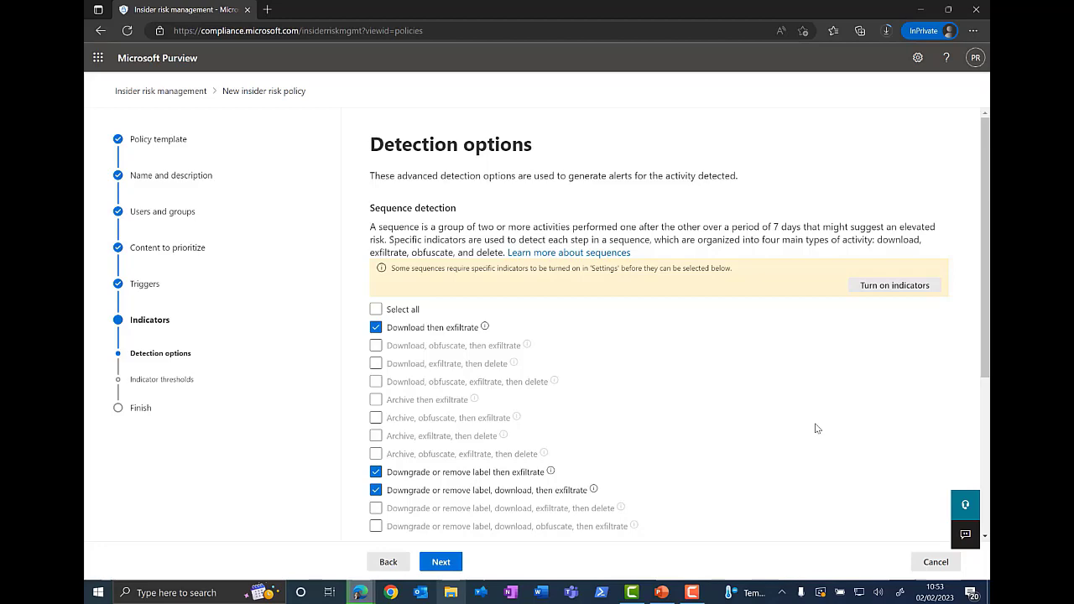
scroll(726, 393, down, 1)
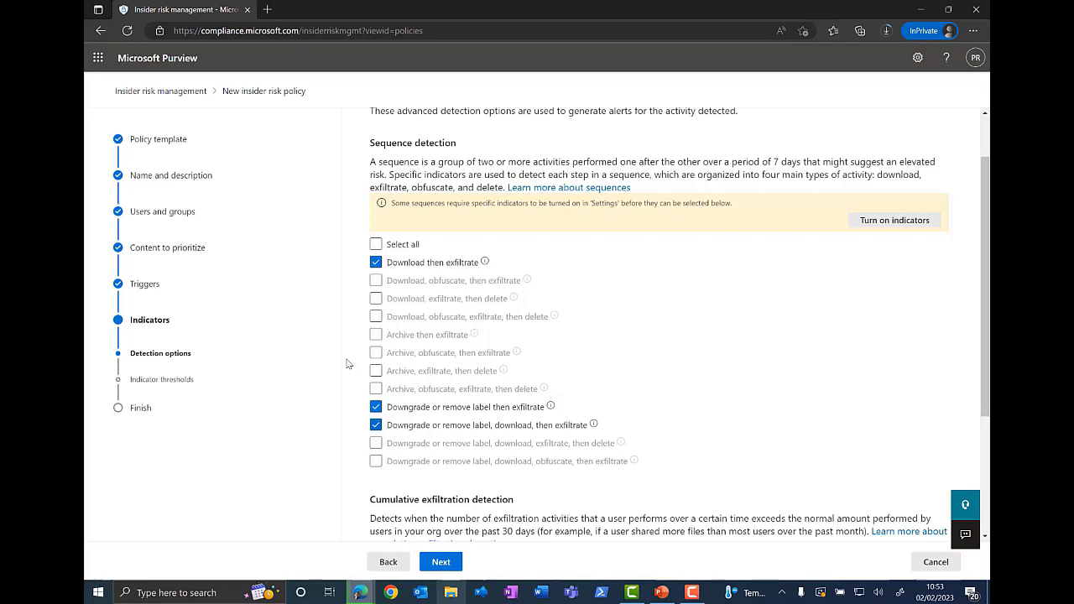
click(895, 222)
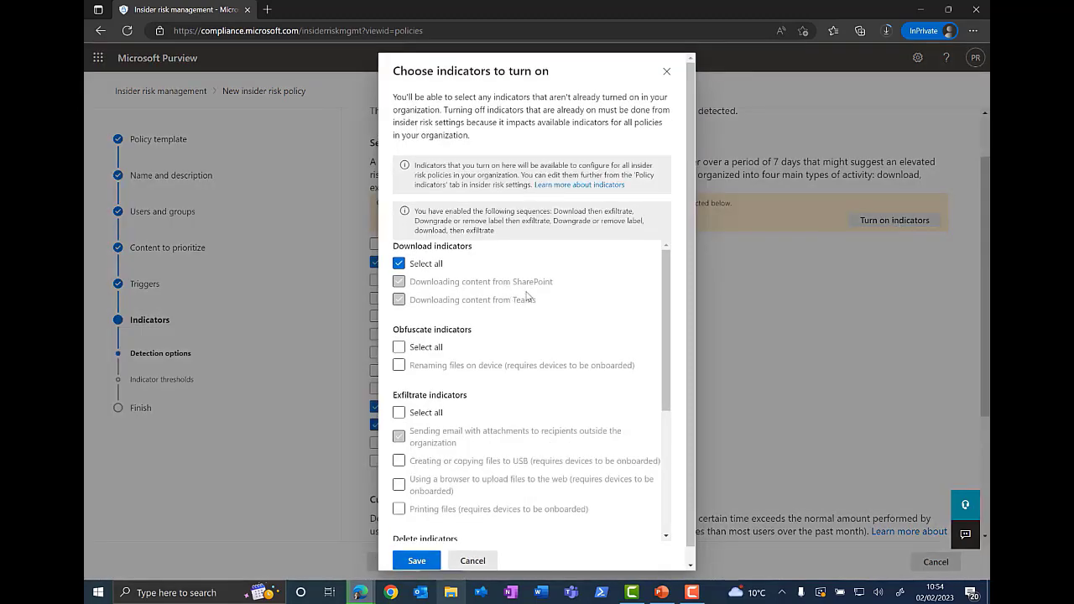
scroll(528, 295, down, 1)
scroll(528, 295, down, 4)
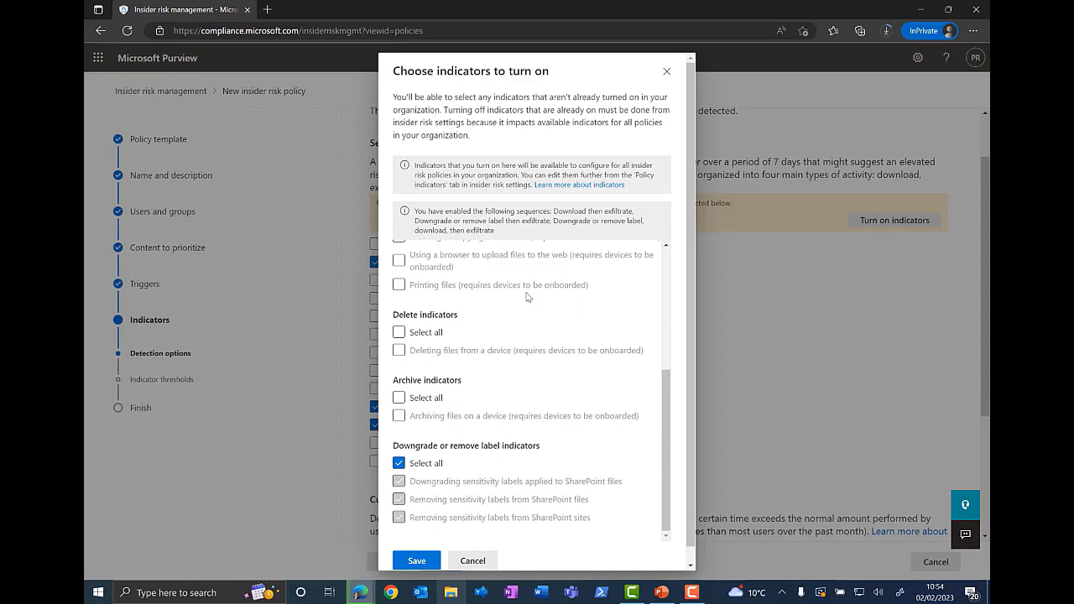
scroll(528, 296, up, 5)
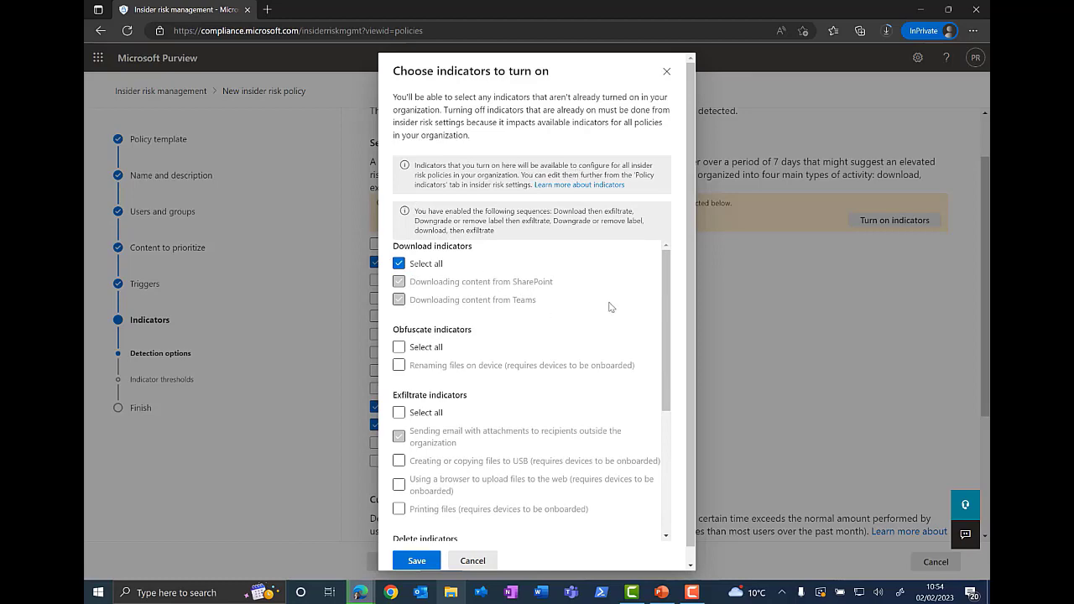
click(667, 71)
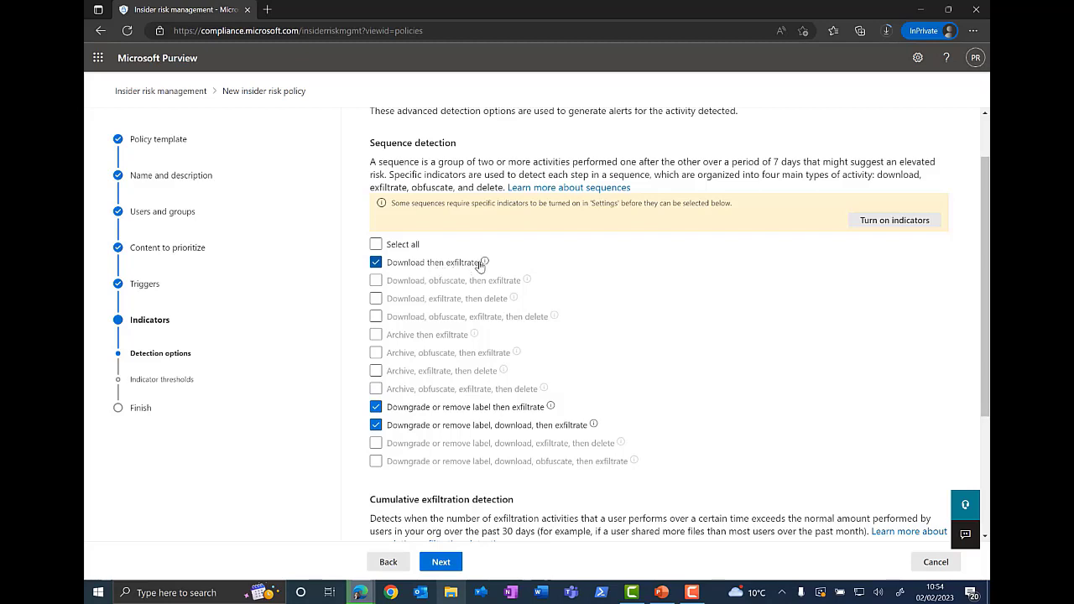
Step: Continue past detection options and select customized indicator thresholds
mouse_move(487, 266)
scroll(703, 415, down, 3)
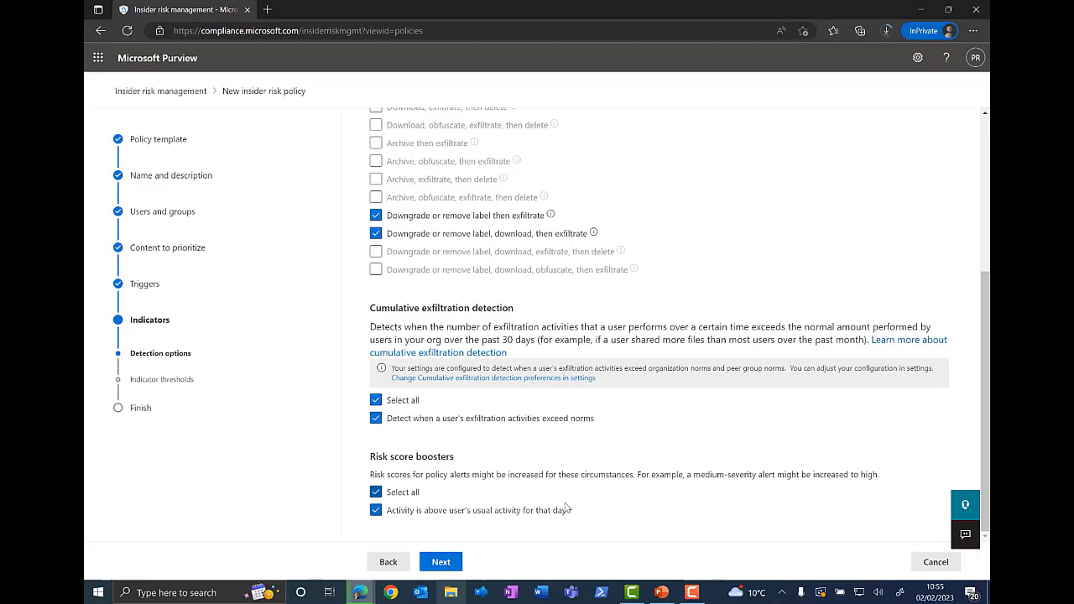
click(447, 565)
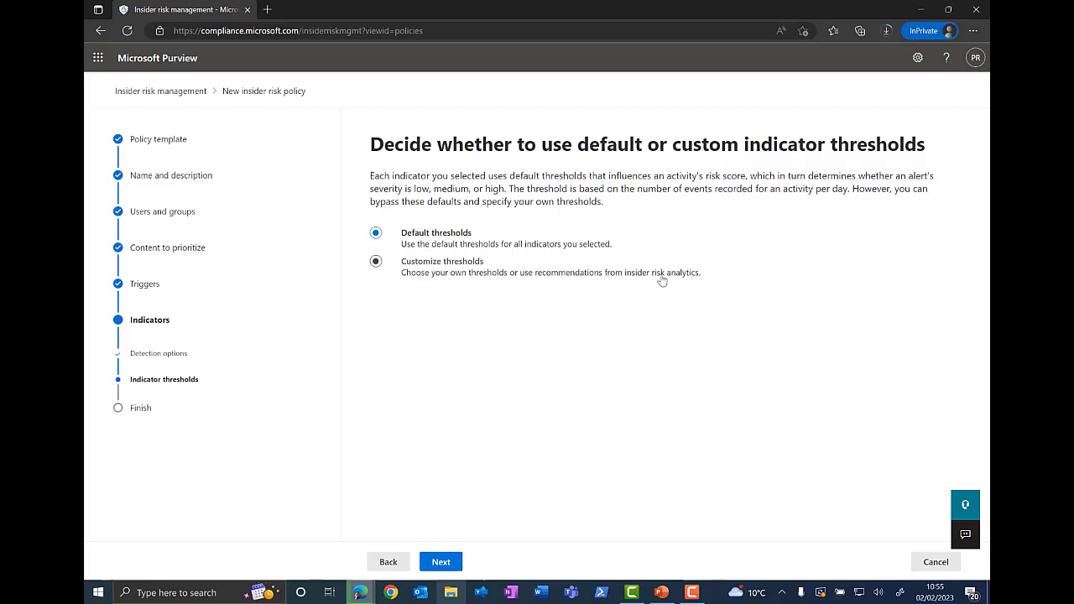
click(375, 263)
Step: Review the threshold values listed for each indicator and continue to the policy review page
scroll(758, 441, down, 1)
scroll(758, 441, down, 1)
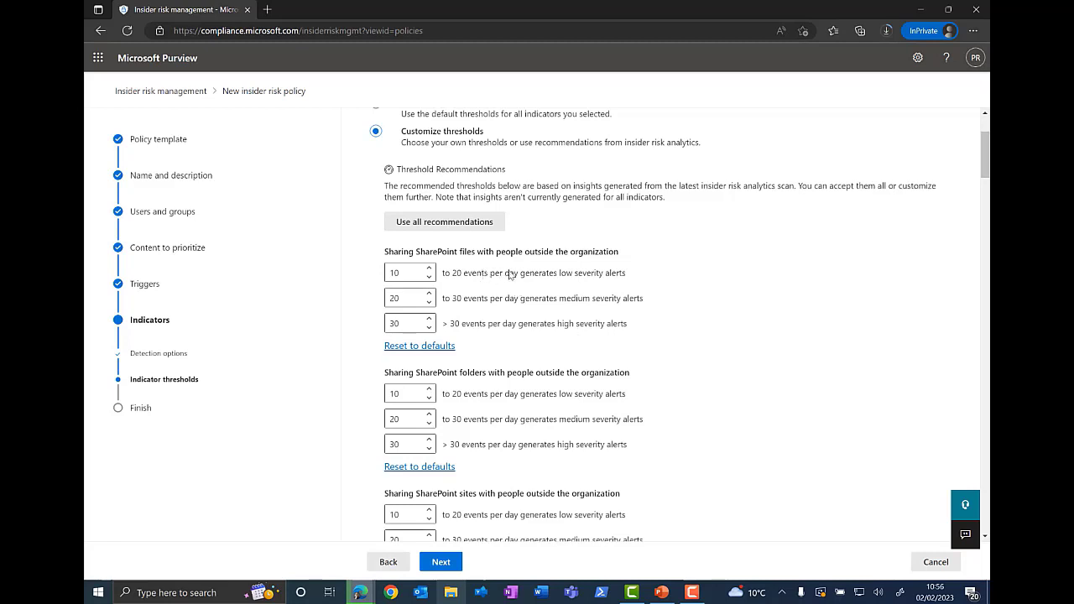
scroll(583, 285, down, 1)
scroll(583, 286, down, 1)
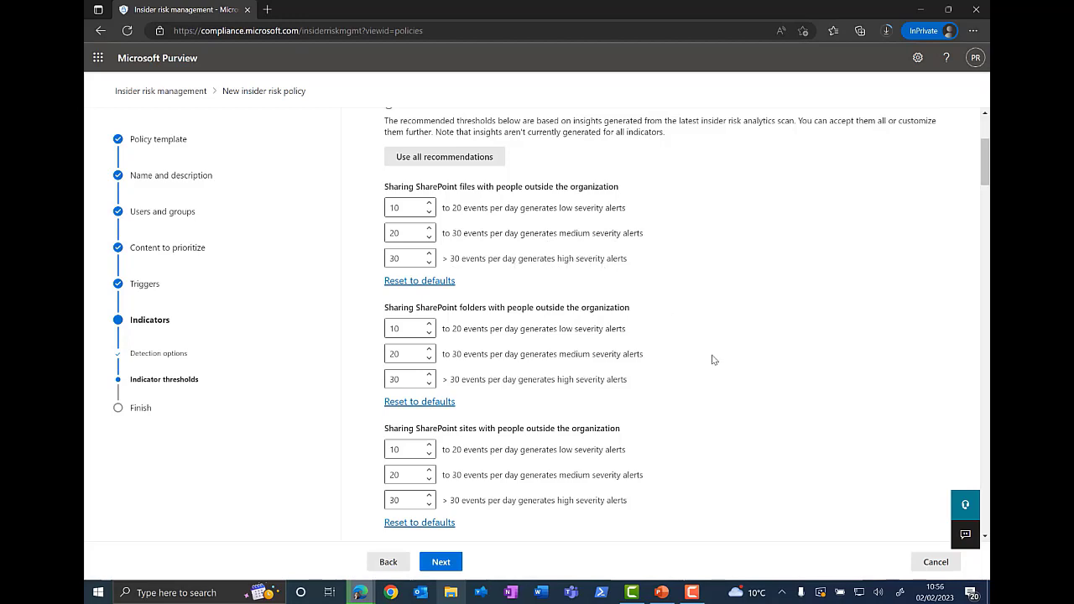
scroll(564, 329, down, 3)
scroll(564, 329, down, 2)
scroll(564, 329, down, 5)
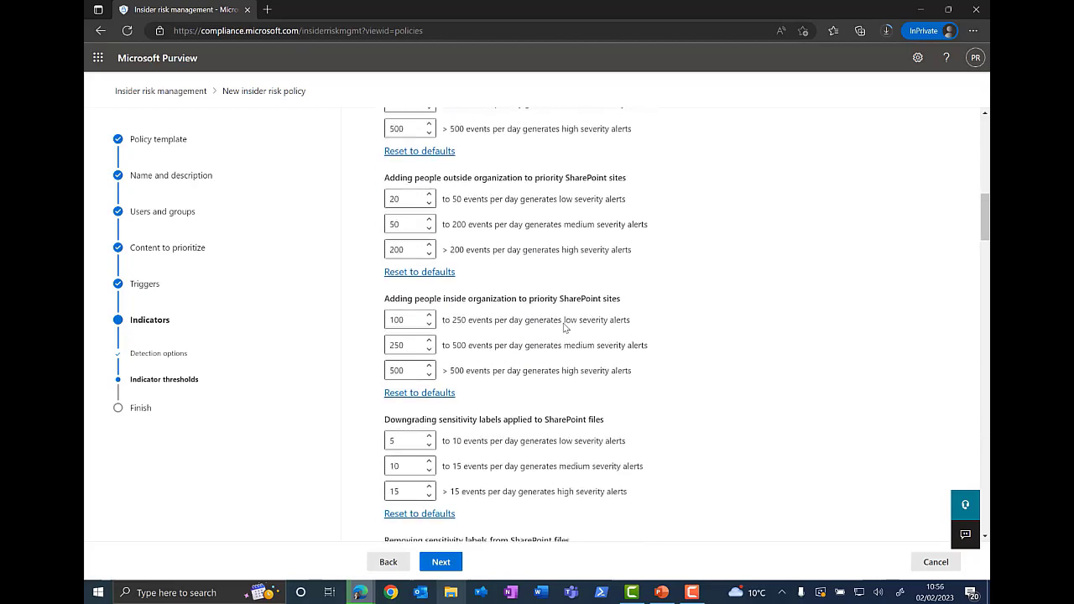
scroll(564, 329, down, 7)
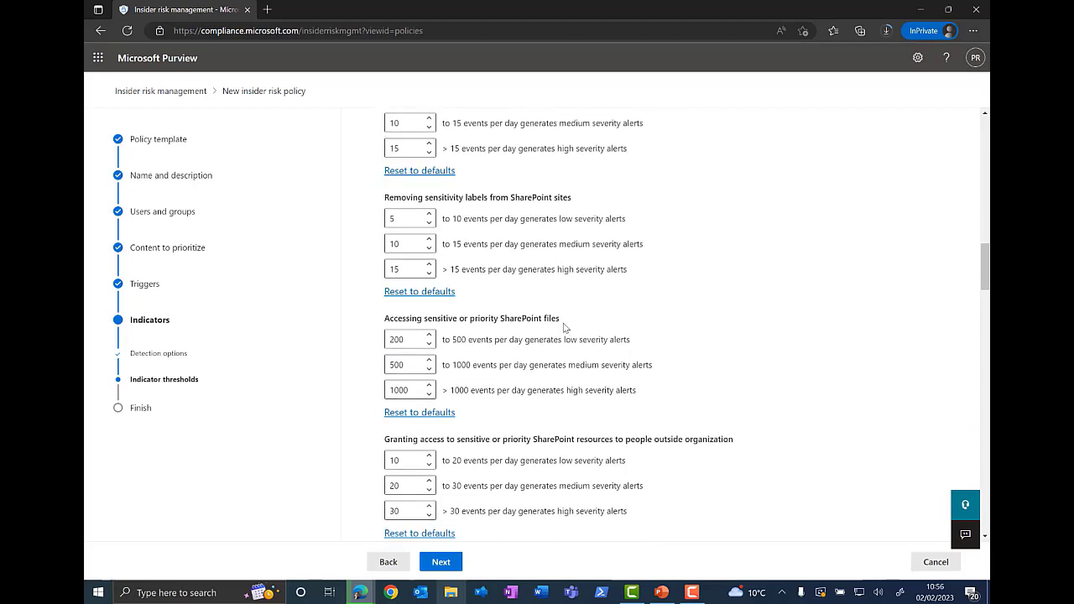
scroll(564, 327, down, 8)
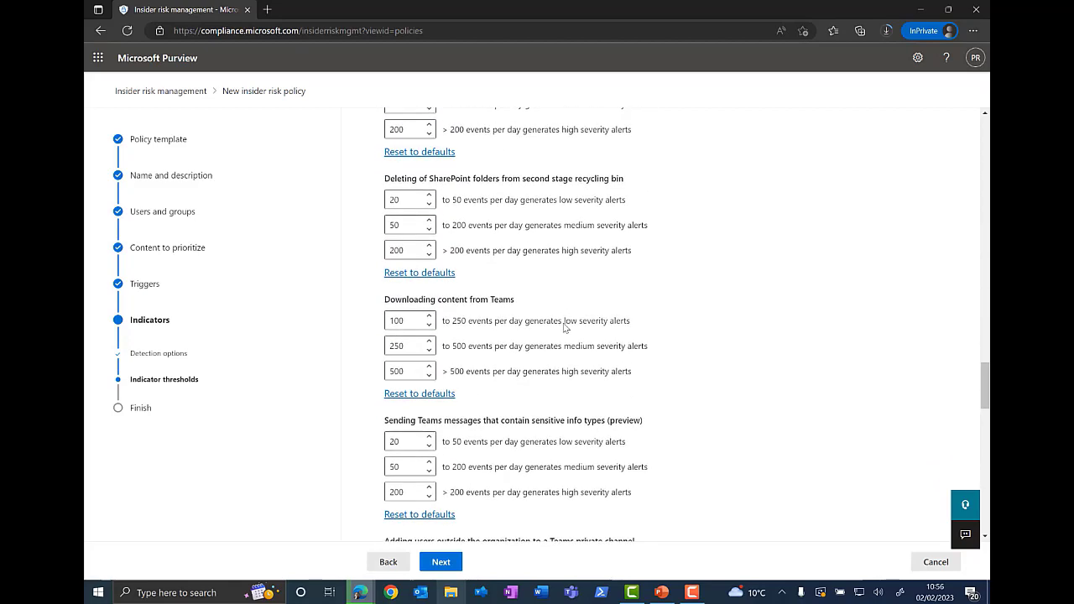
scroll(564, 328, down, 10)
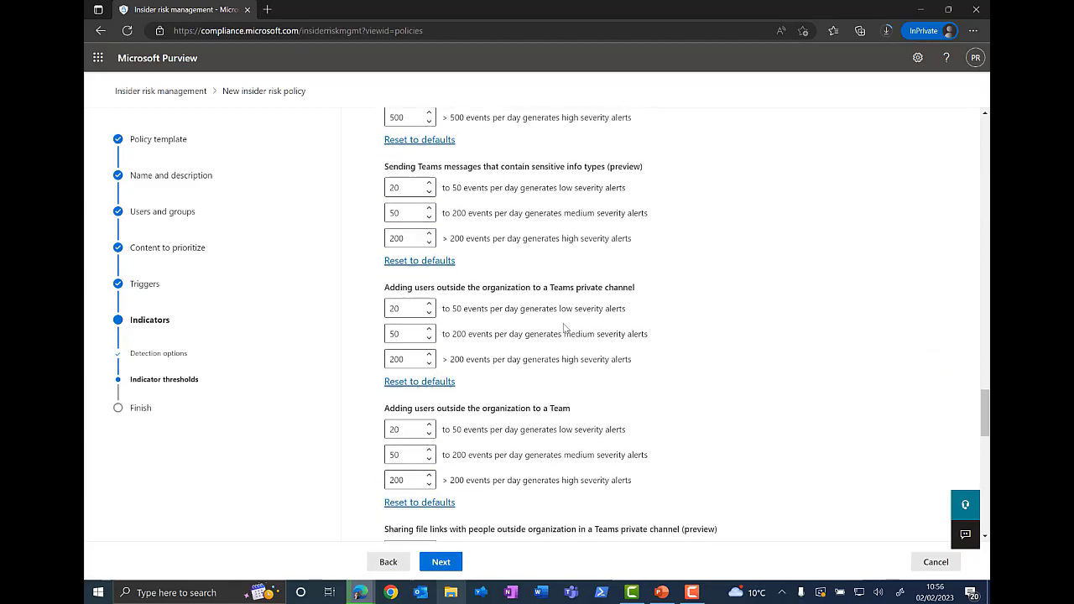
scroll(564, 327, down, 4)
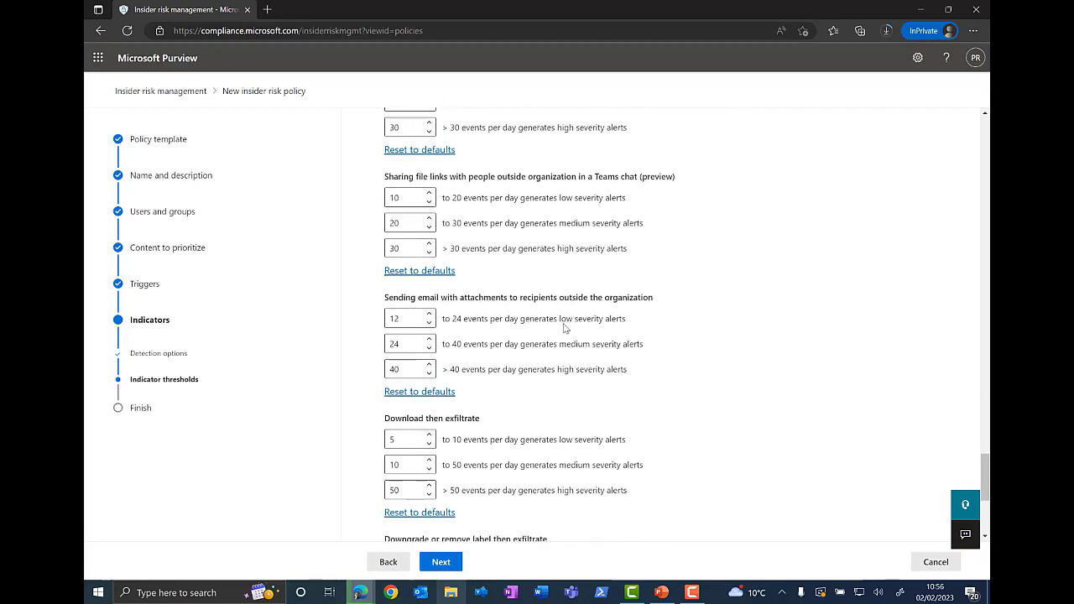
click(440, 562)
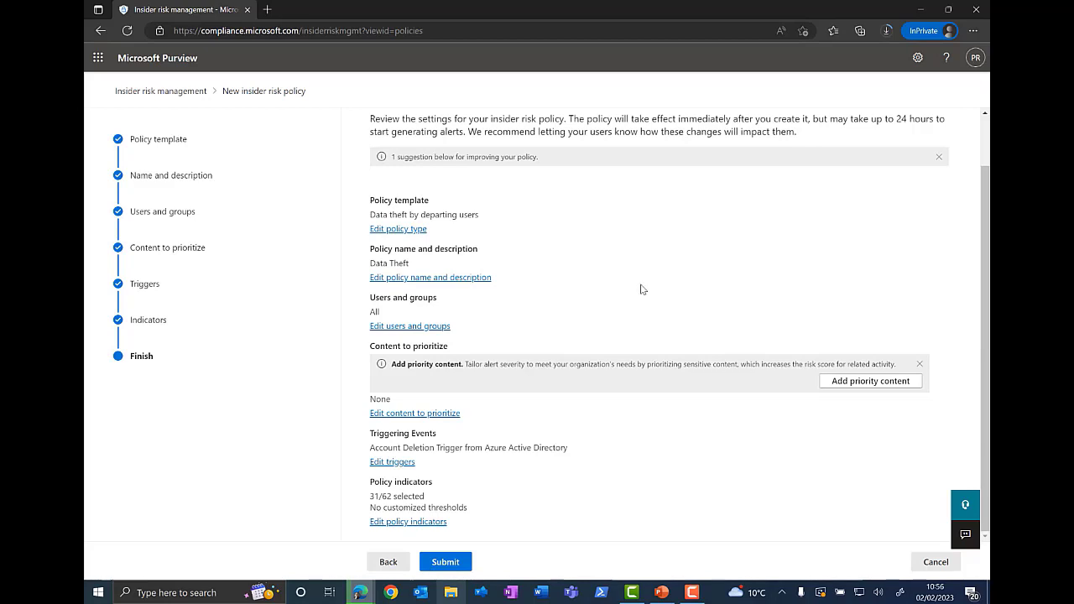
Step: Review the policy summary, then cancel the new policy wizard and discard it
scroll(641, 289, up, 1)
scroll(641, 289, down, 1)
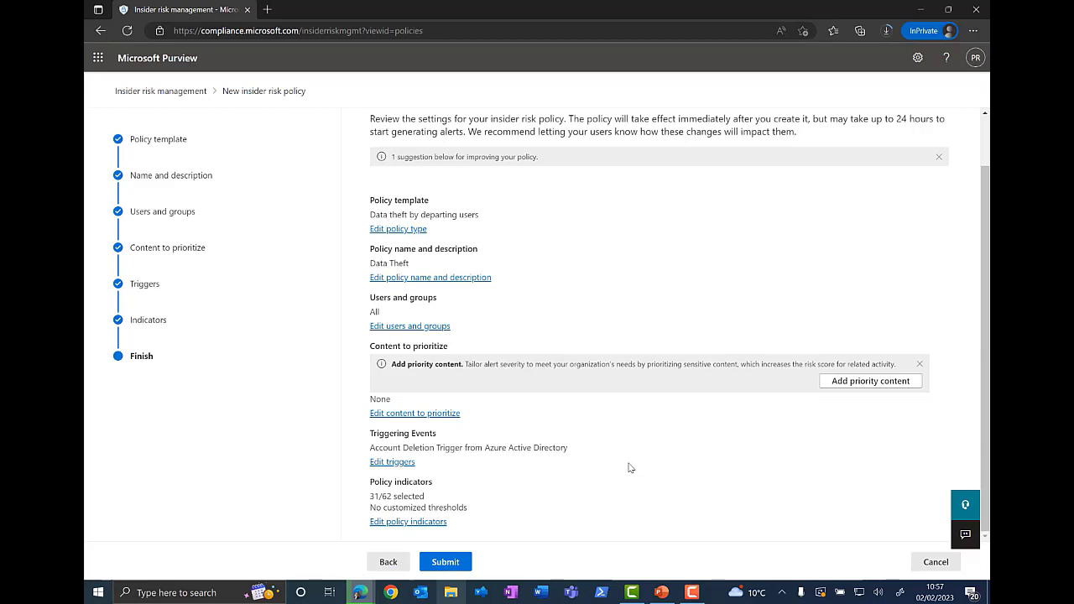
click(937, 562)
click(476, 345)
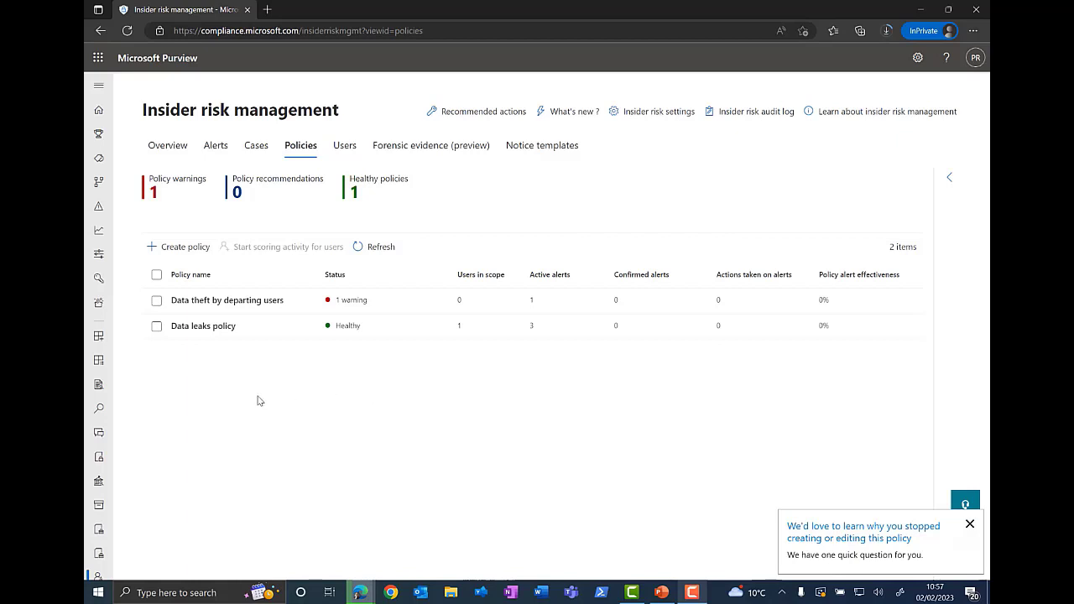
Step: Dismiss the feedback prompt, open the Data theft by departing users policy, review its policy settings, and close the panel
click(970, 526)
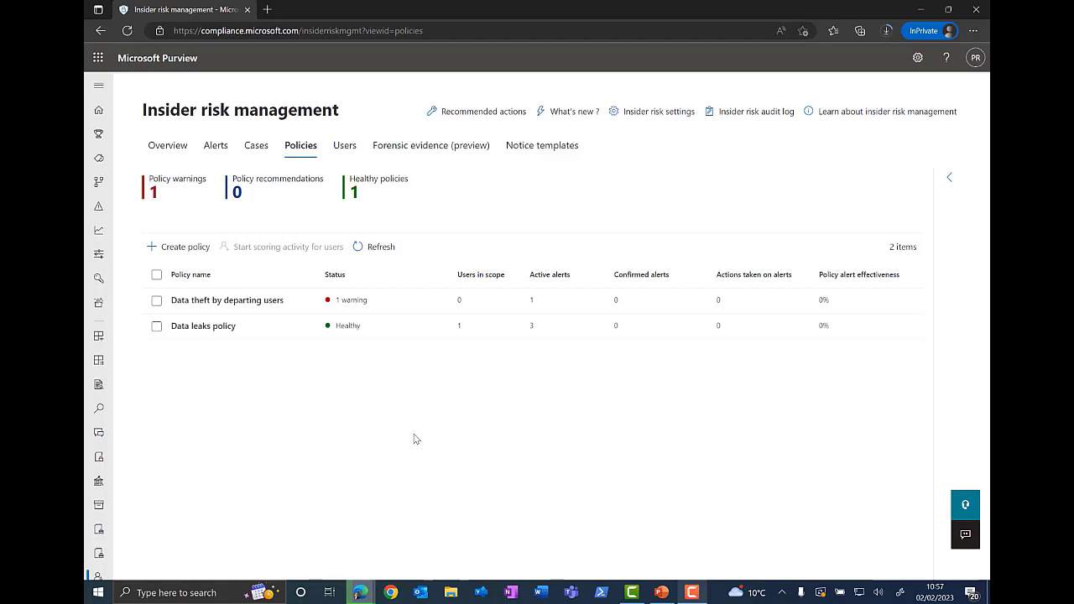
click(221, 302)
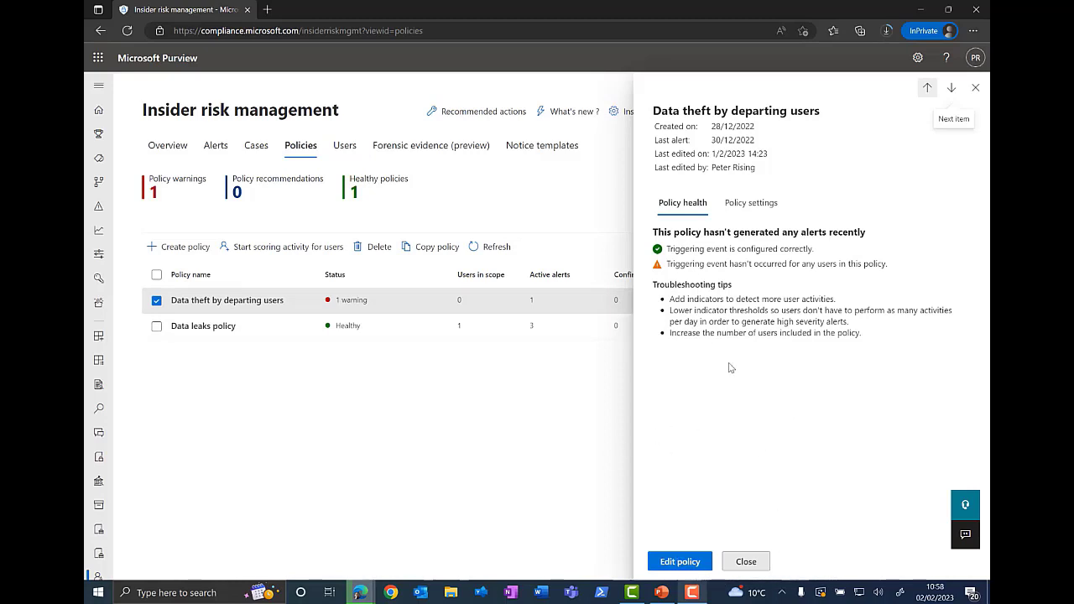
click(765, 211)
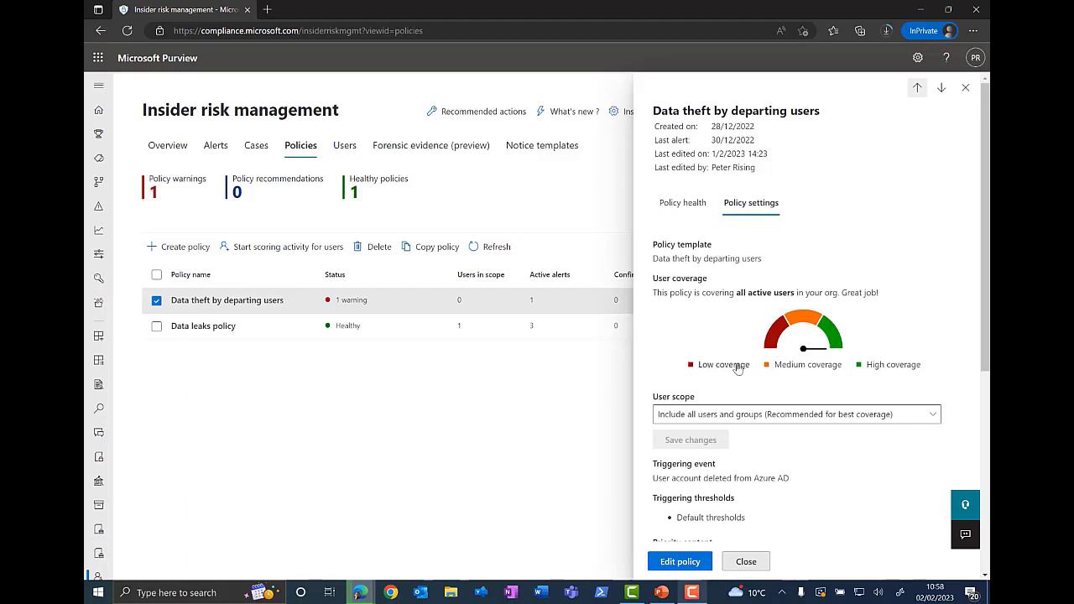
scroll(927, 344, down, 5)
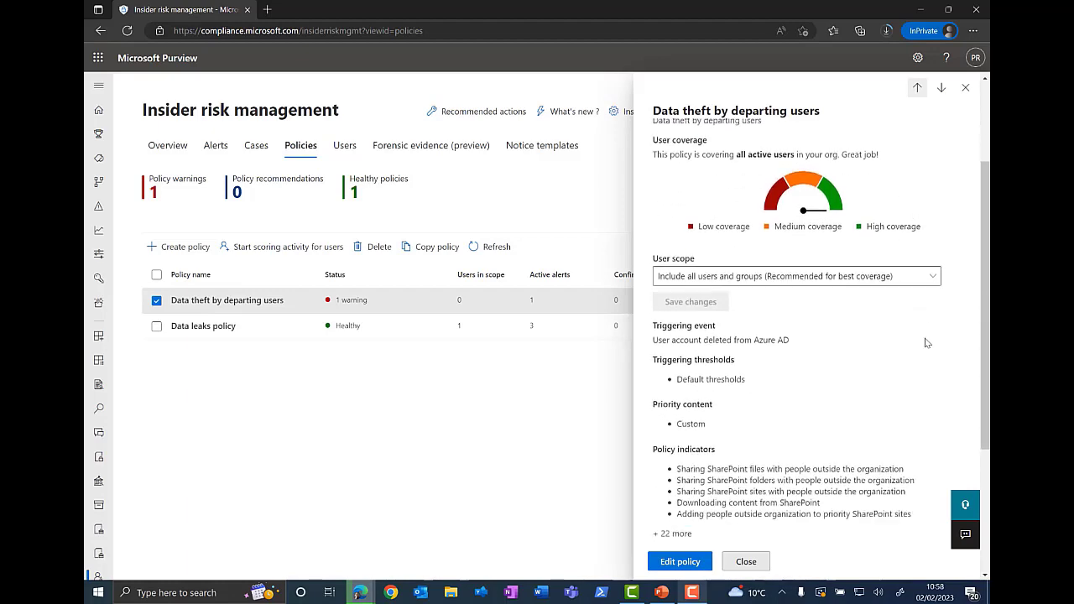
click(746, 561)
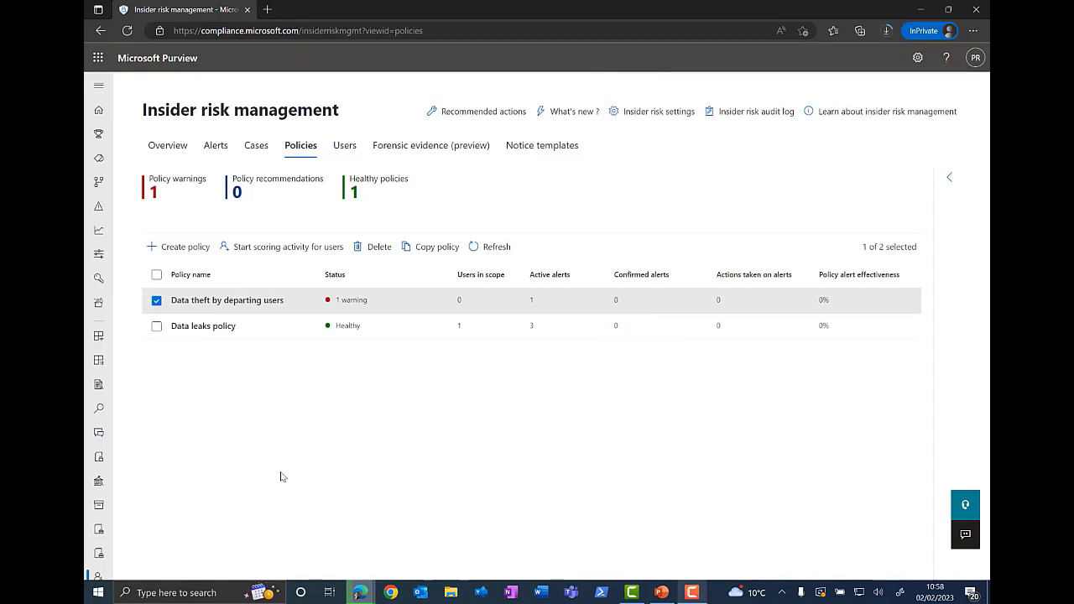
Step: Open the Alerts view and open the most recent Data leaks policy alert from the alerts list
click(217, 149)
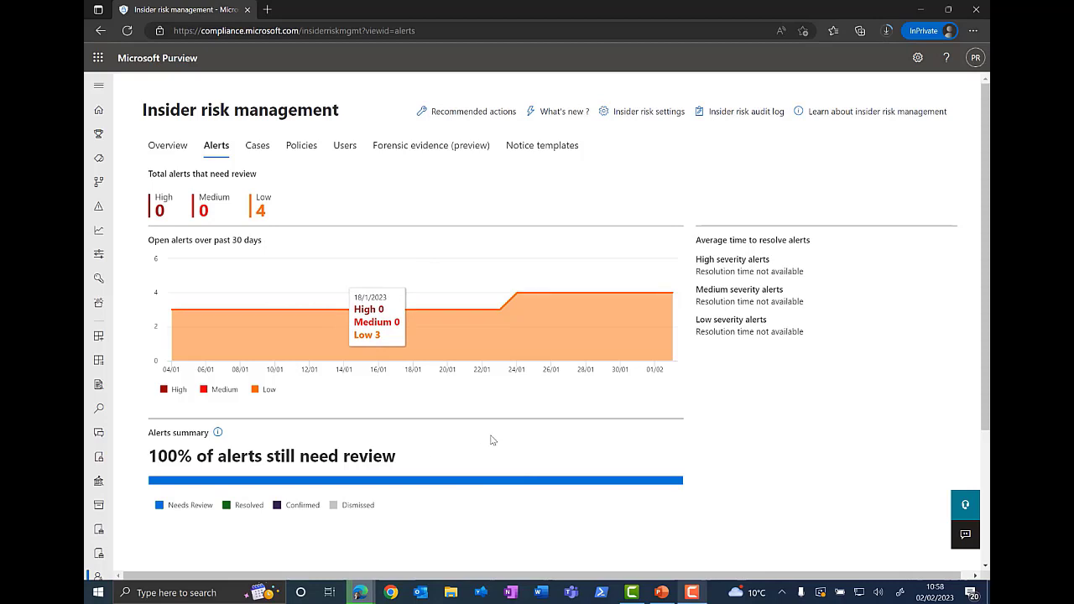
scroll(513, 429, down, 2)
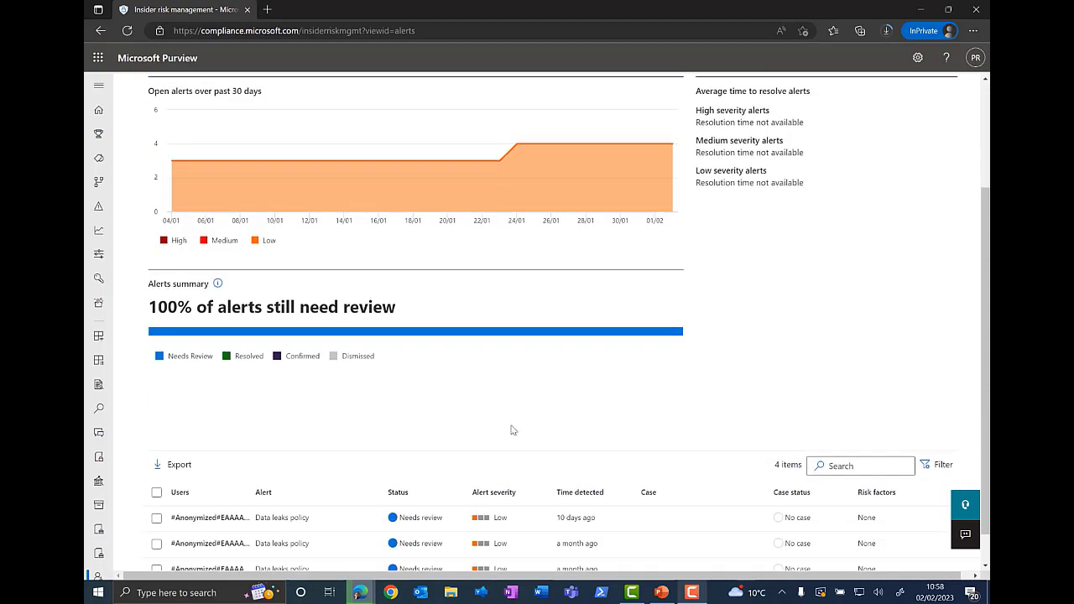
scroll(513, 429, down, 1)
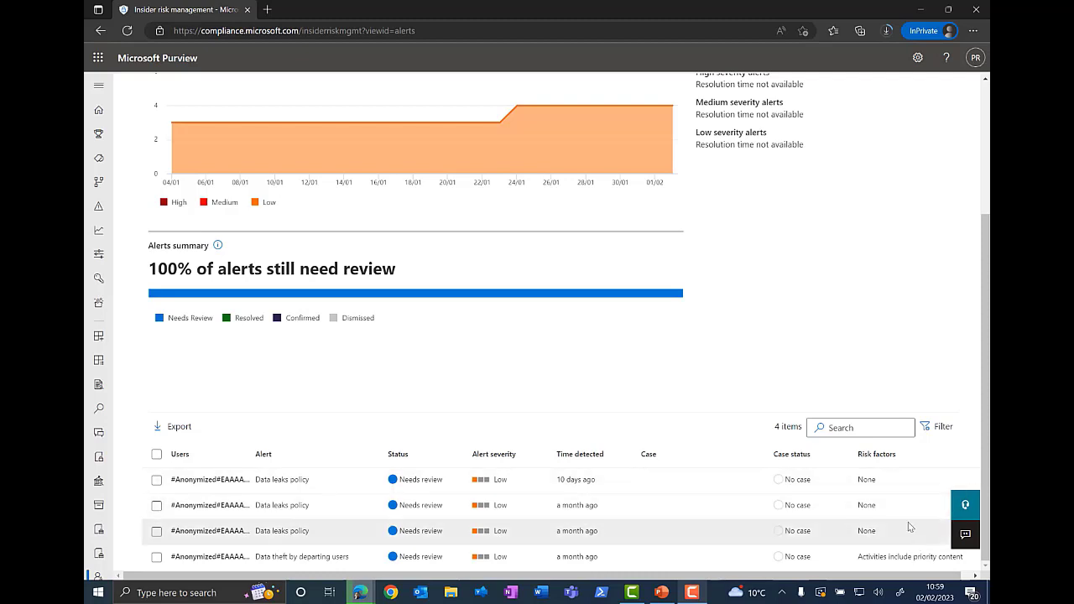
mouse_move(122, 468)
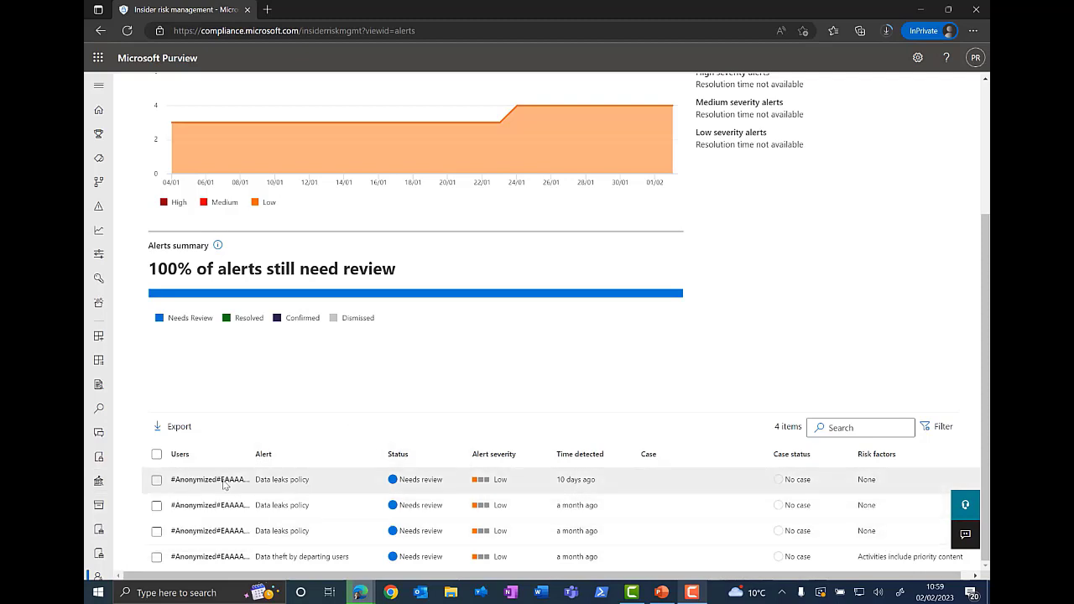
click(223, 484)
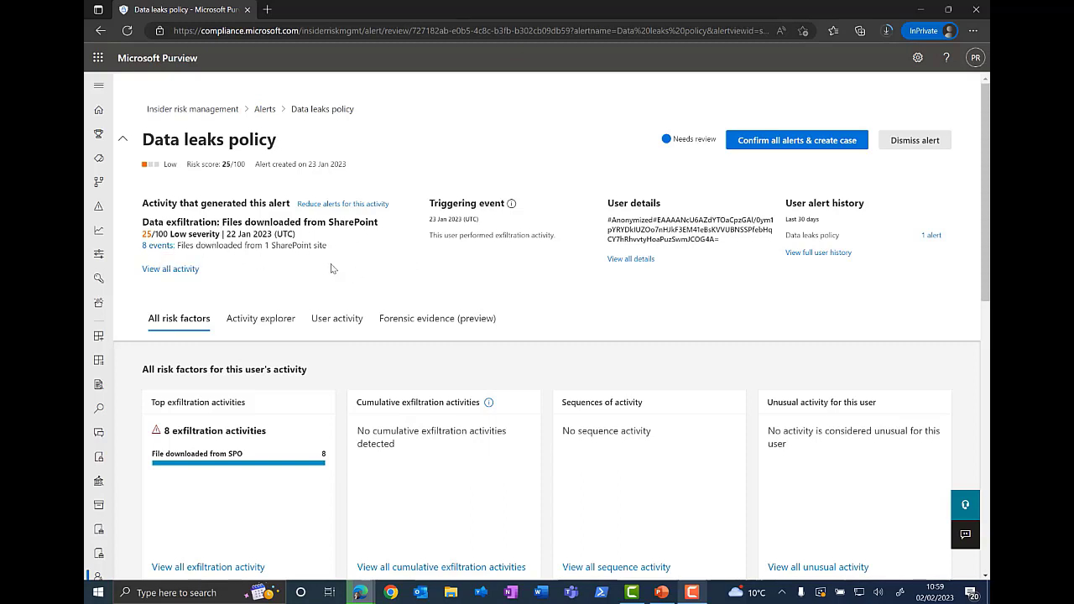
Step: Review the risk factor cards for this user's activity on the alert
scroll(336, 267, down, 1)
scroll(475, 261, down, 2)
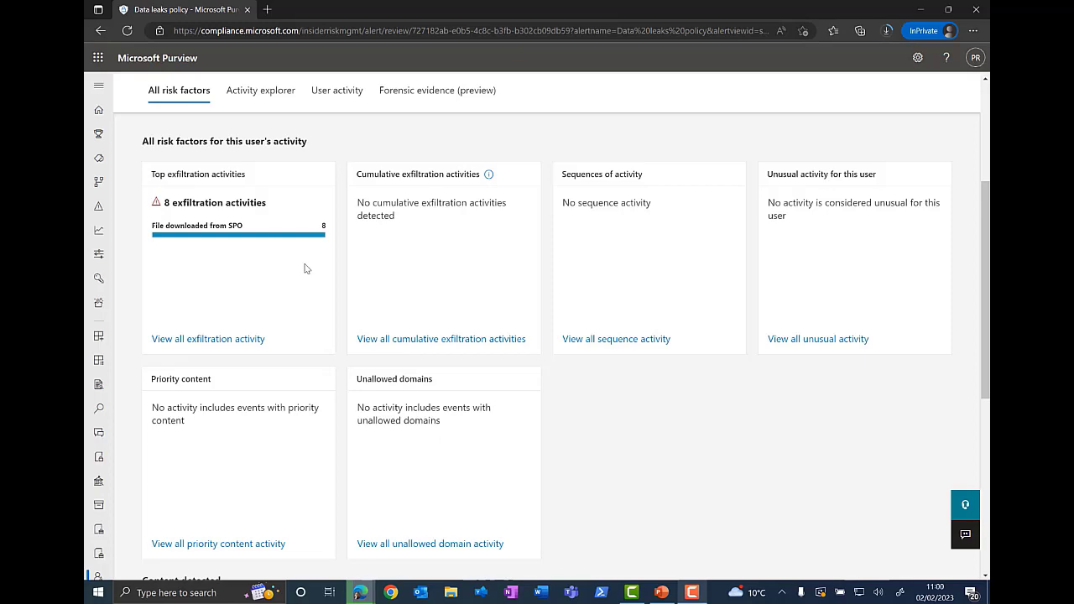
scroll(306, 269, up, 1)
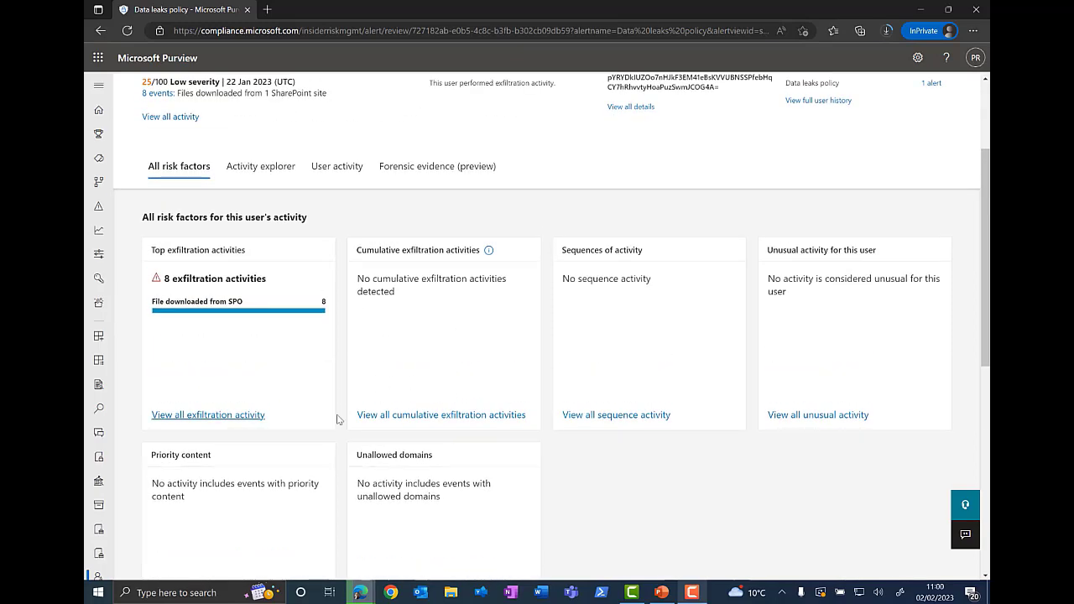
scroll(264, 372, up, 2)
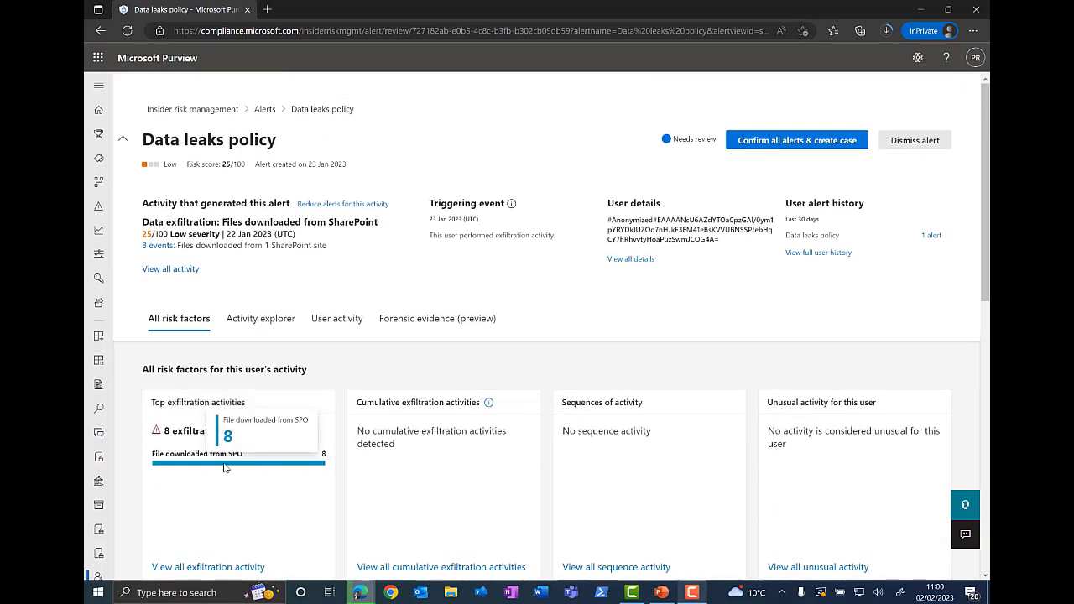
scroll(228, 463, down, 2)
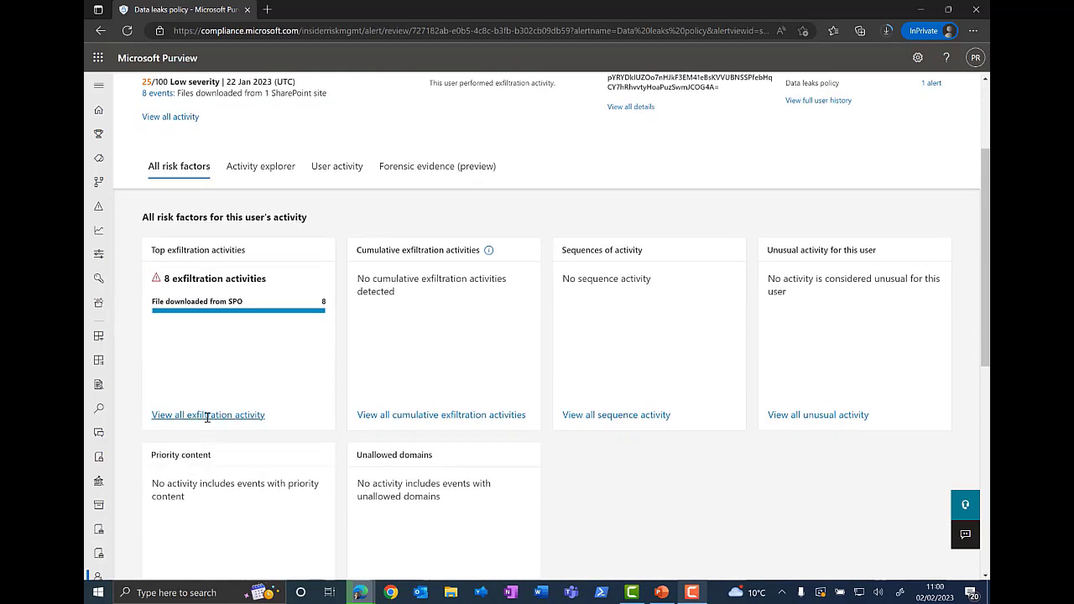
Step: View all exfiltration activity in the activity explorer and inspect the first file download's activity details
click(208, 415)
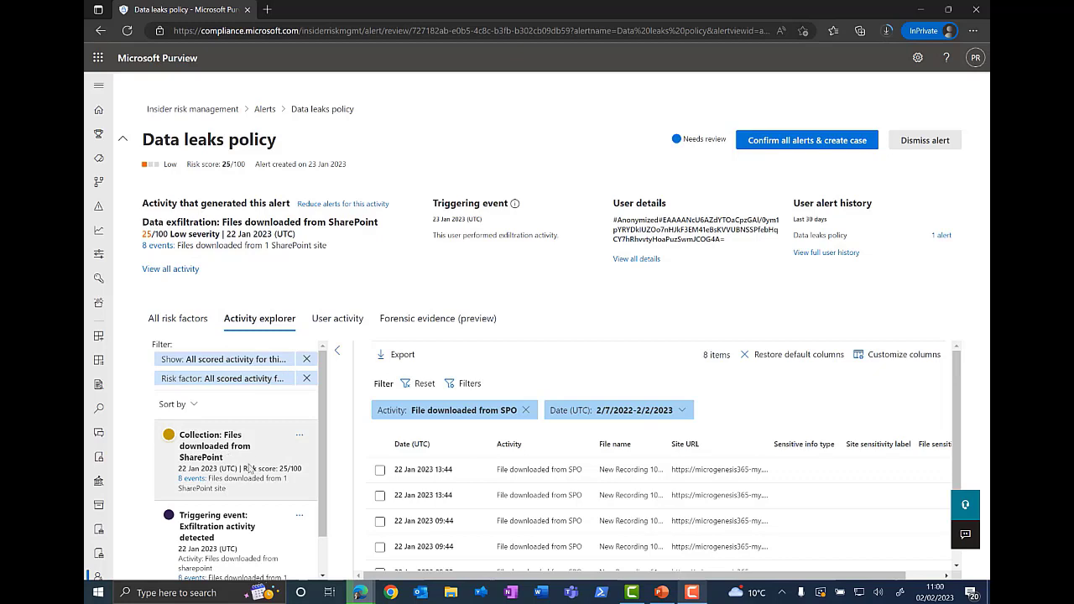
scroll(239, 465, down, 1)
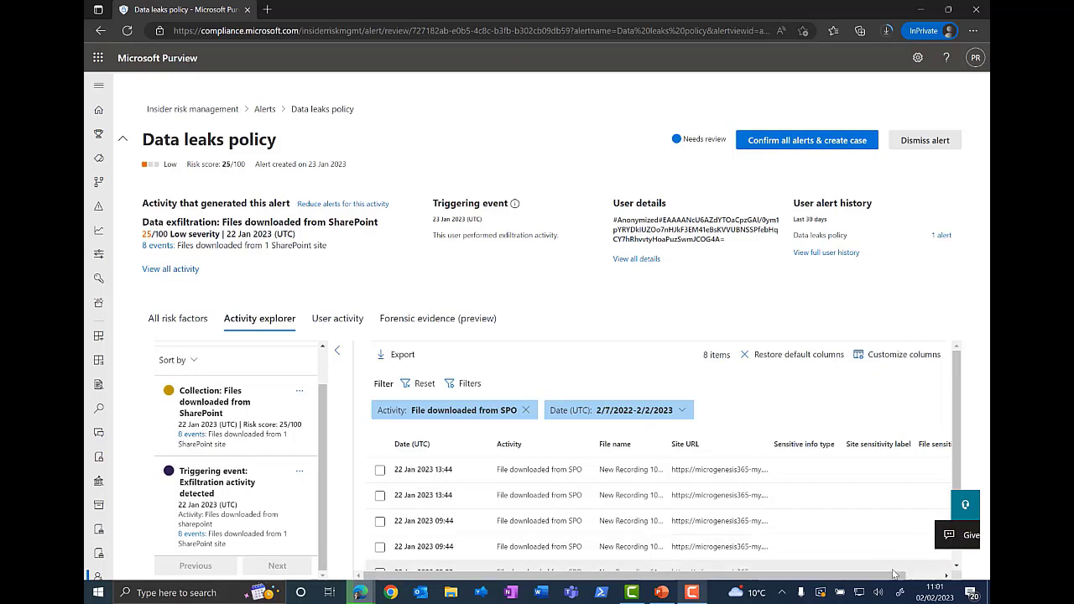
drag(882, 577, 921, 577)
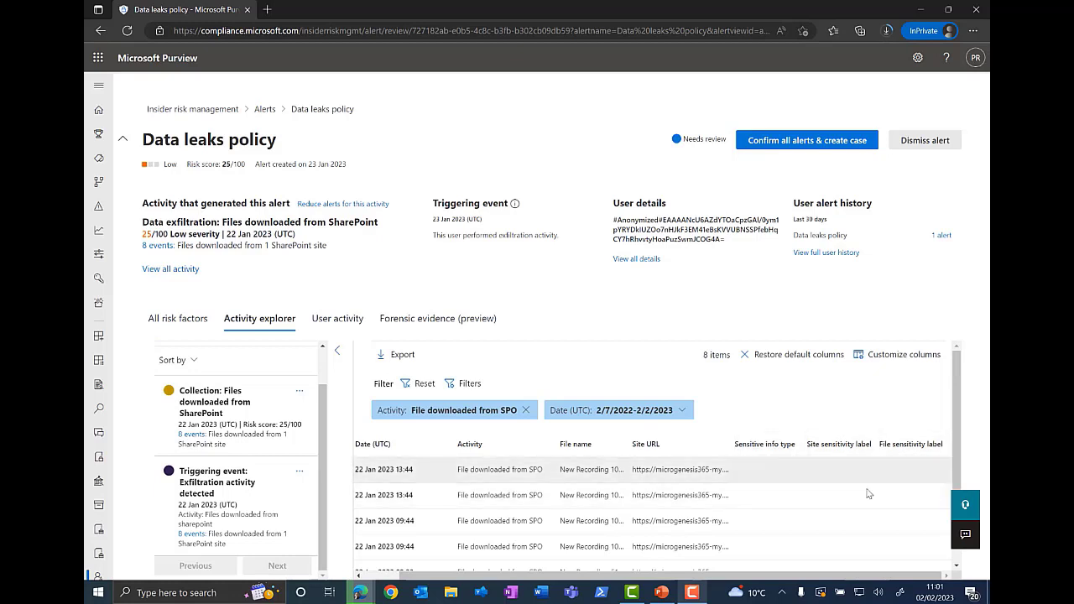
drag(411, 578, 339, 579)
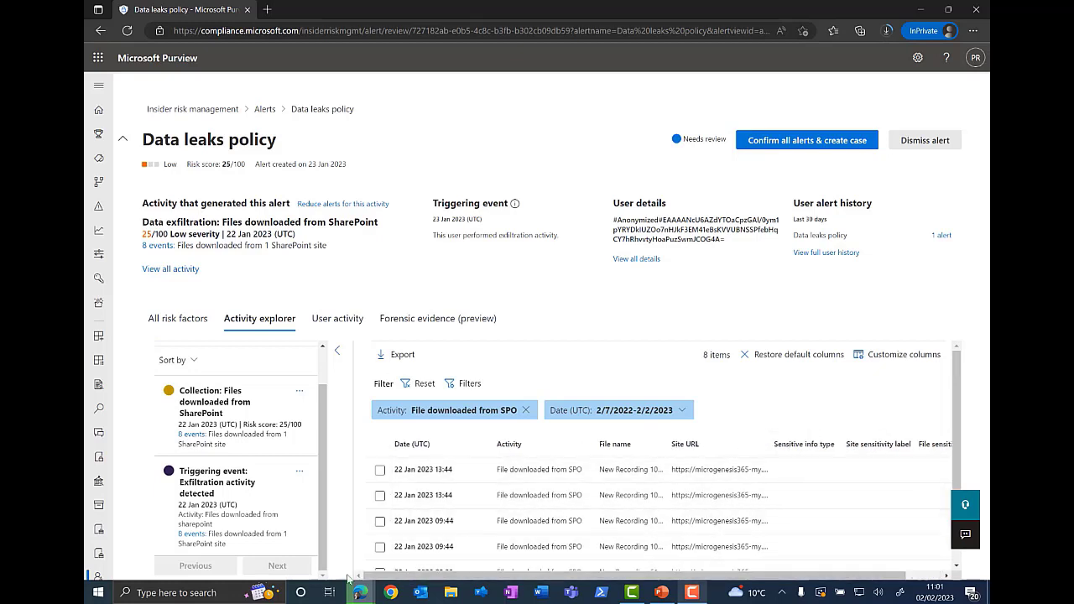
click(510, 477)
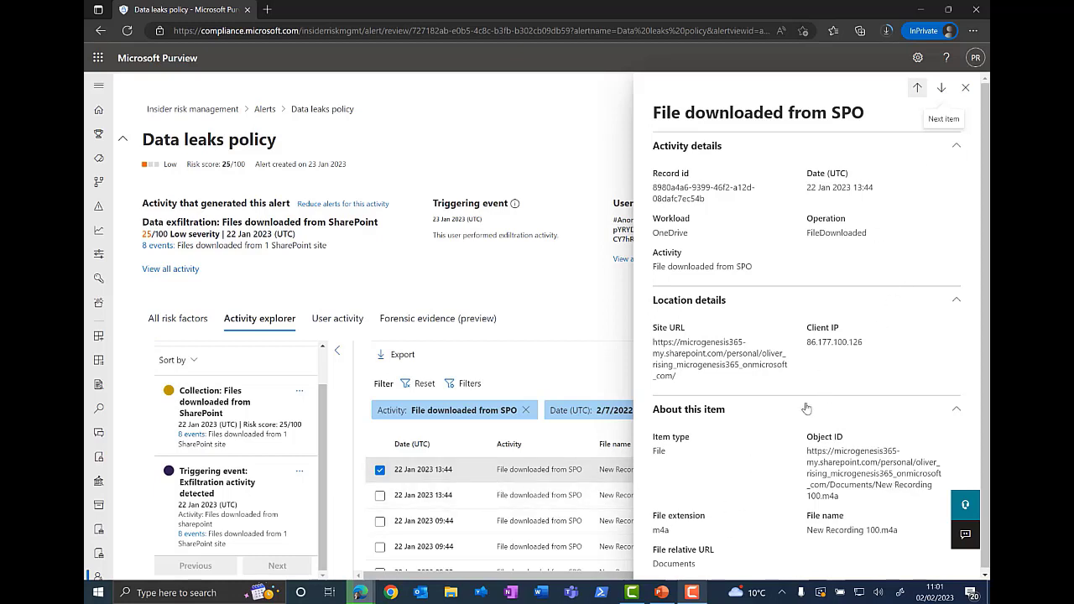
click(965, 88)
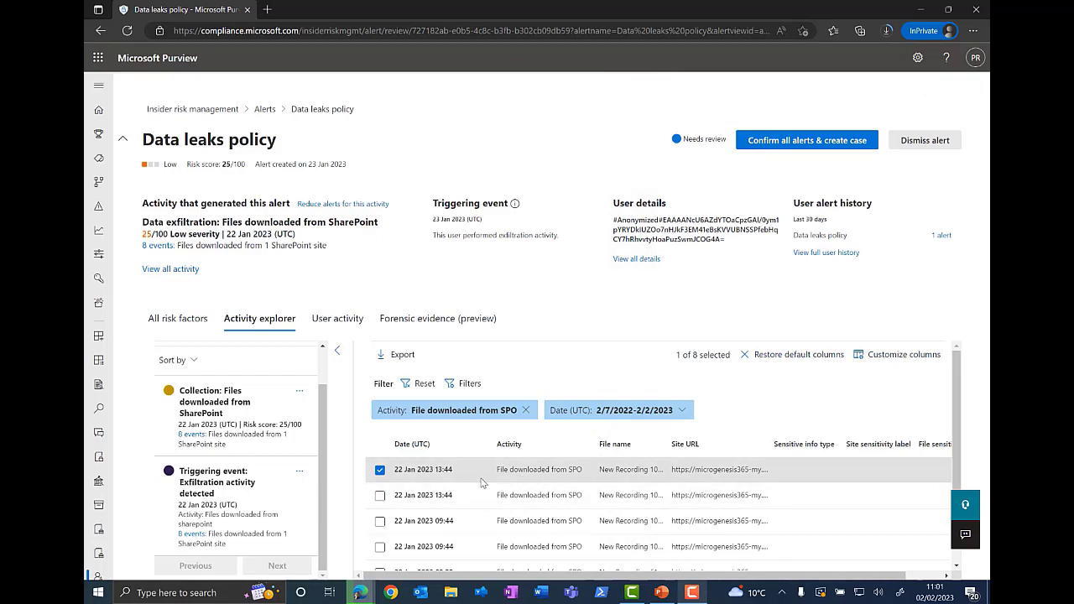
click(379, 470)
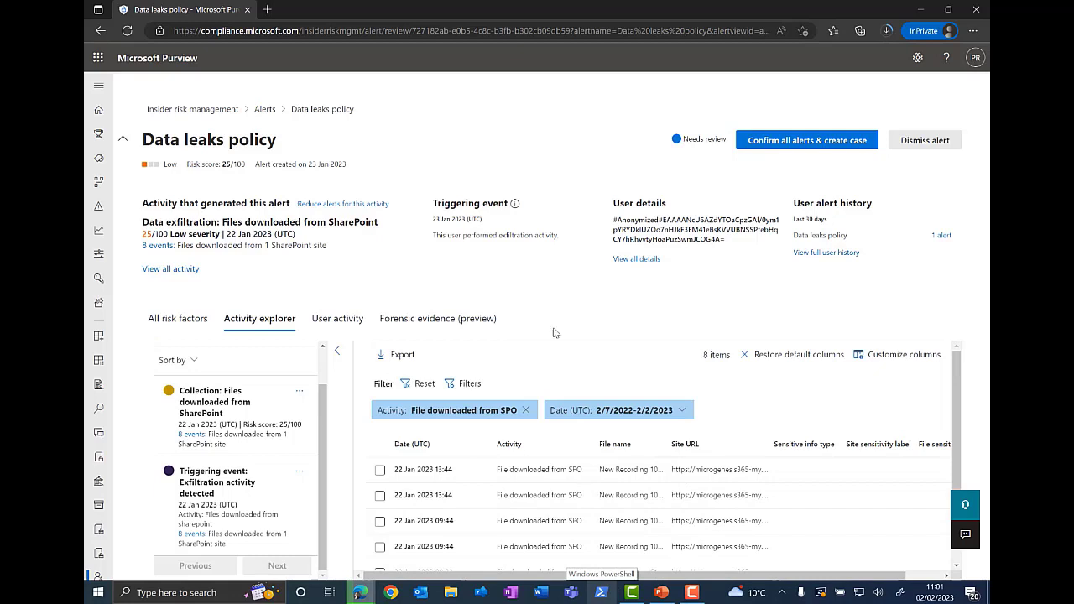
Step: Review the alert's user activity scatter plot over 6 Months, then the forensic evidence and activity explorer views
click(337, 321)
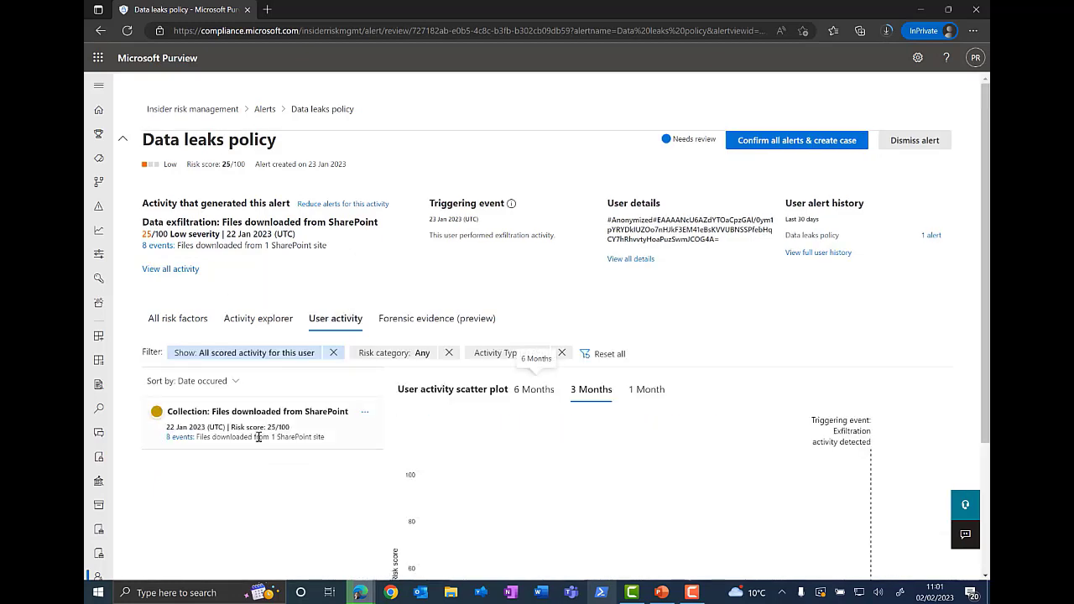
scroll(826, 312, down, 3)
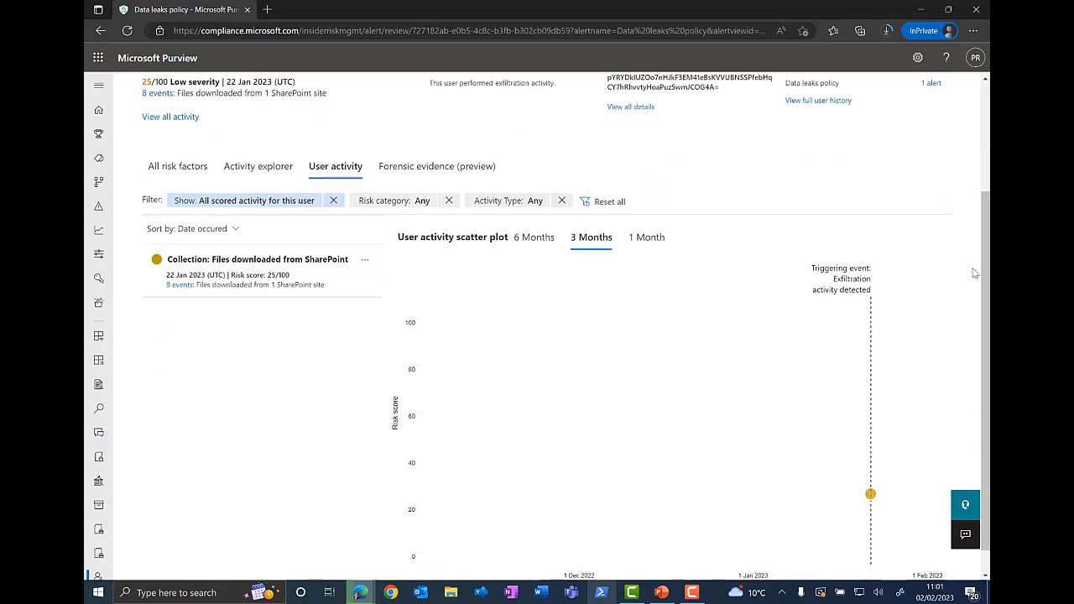
scroll(974, 273, down, 1)
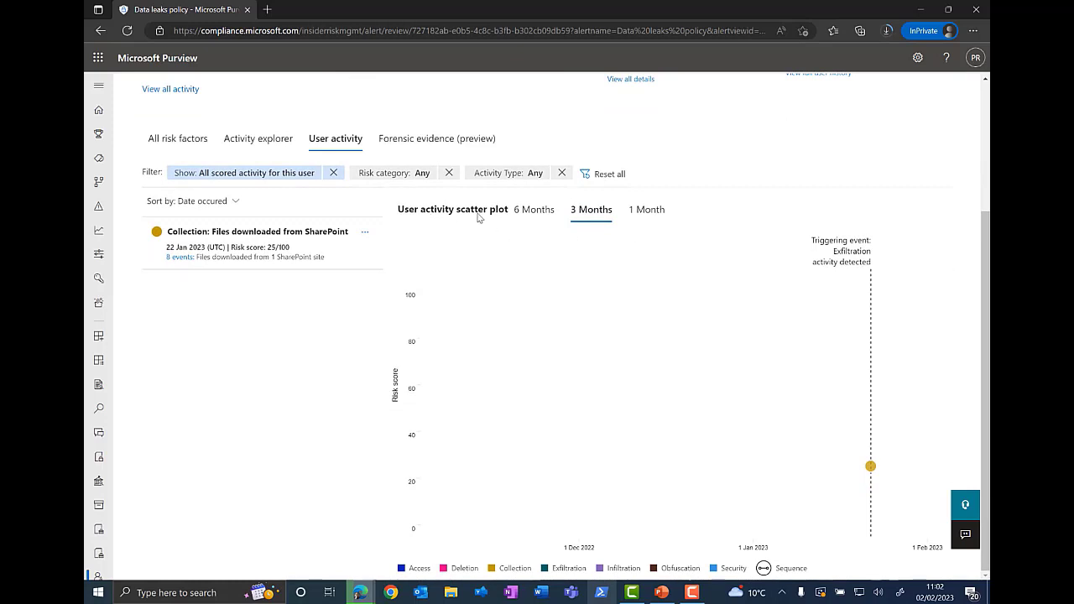
click(544, 217)
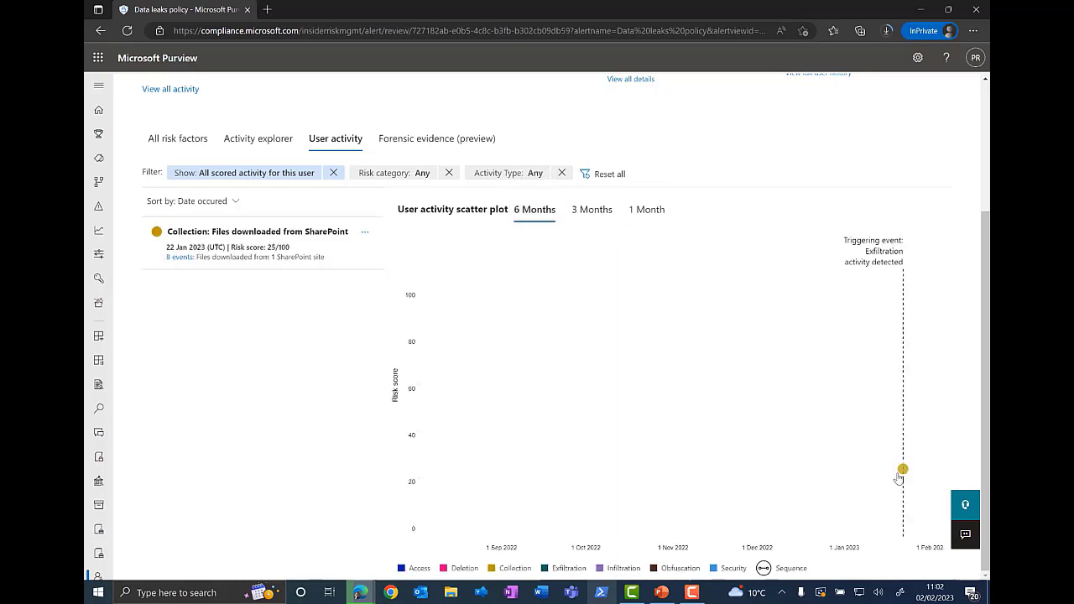
mouse_move(903, 473)
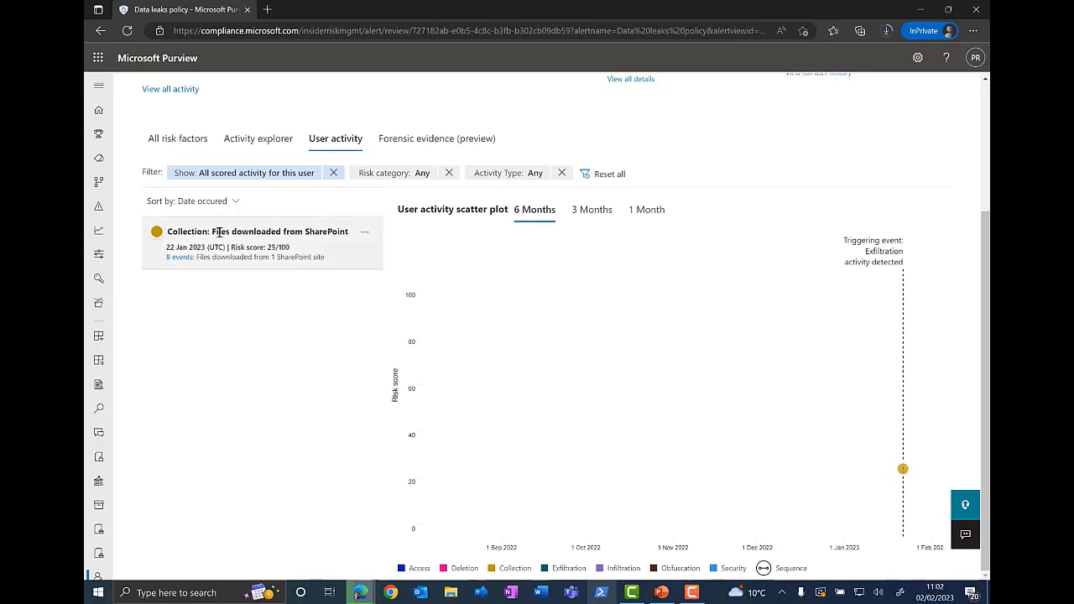
scroll(249, 350, up, 3)
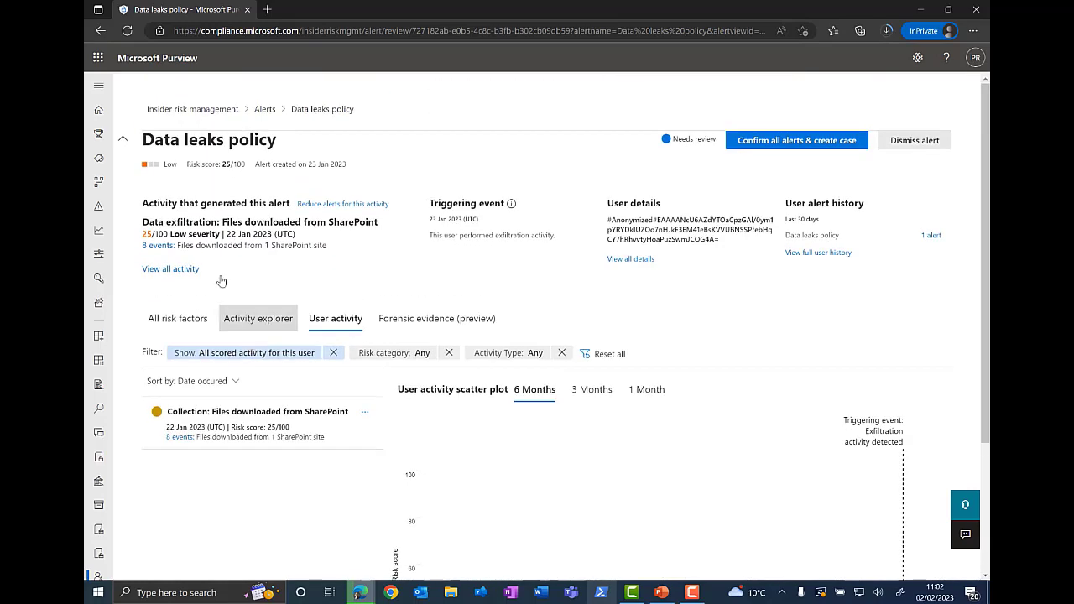
click(424, 324)
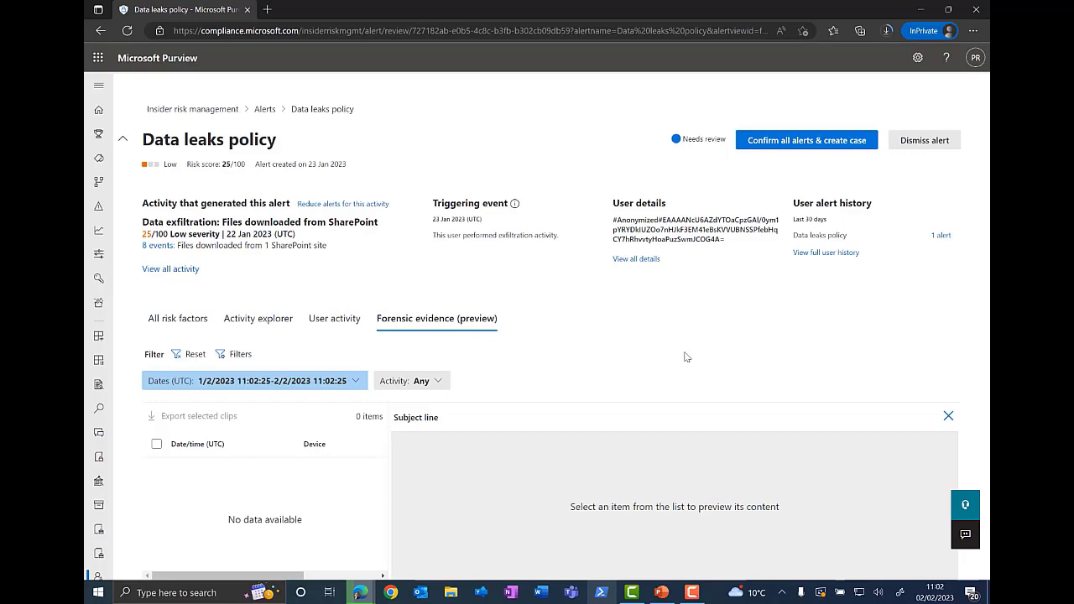
click(273, 316)
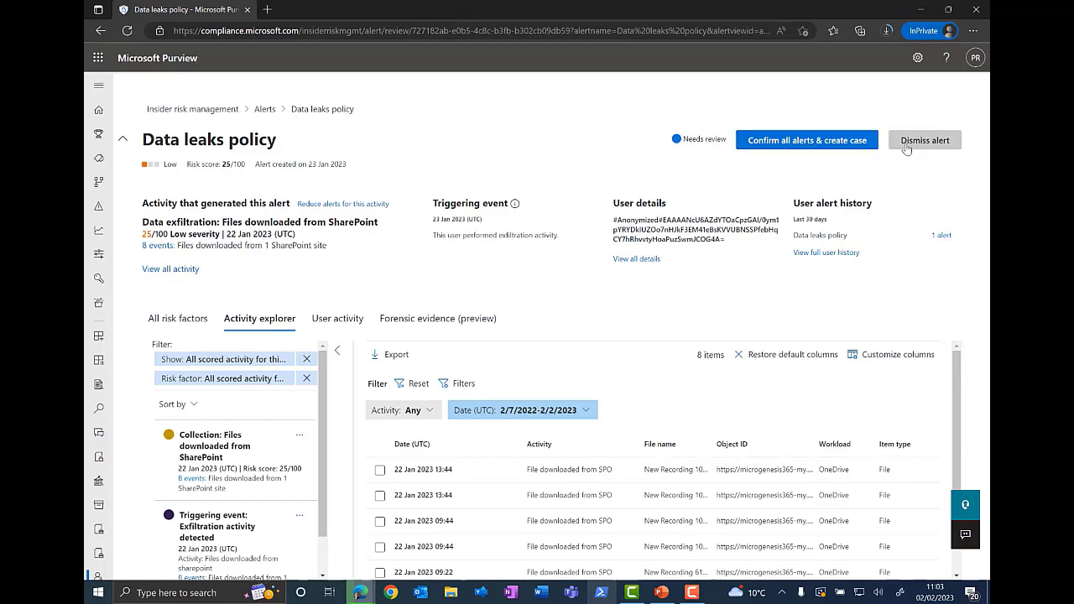
Step: Confirm all alerts for this user and create an insider risk case named Case 1 with a comment
click(801, 142)
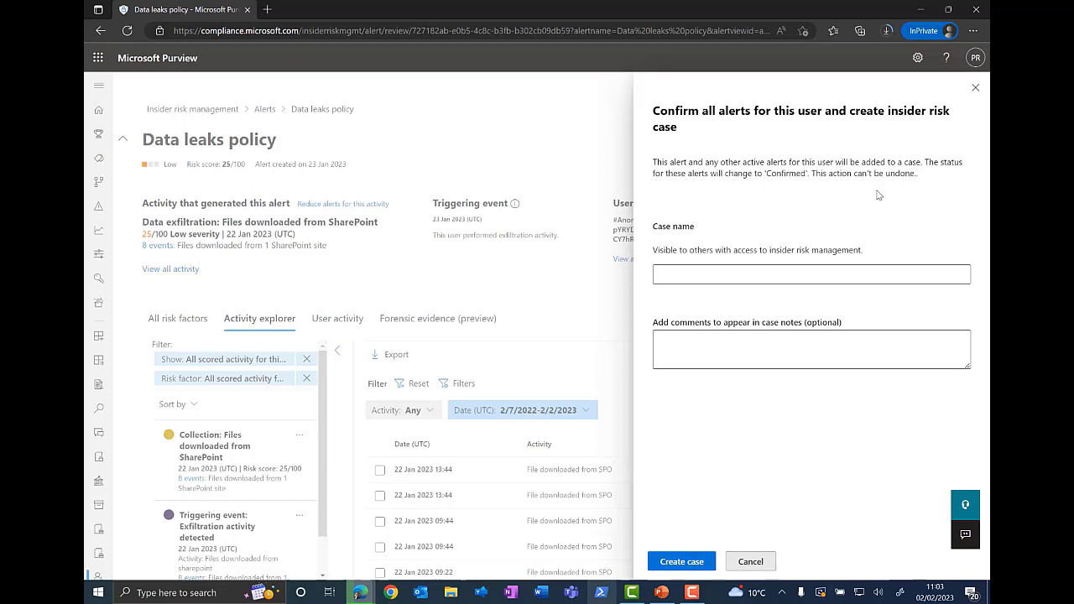
click(674, 273)
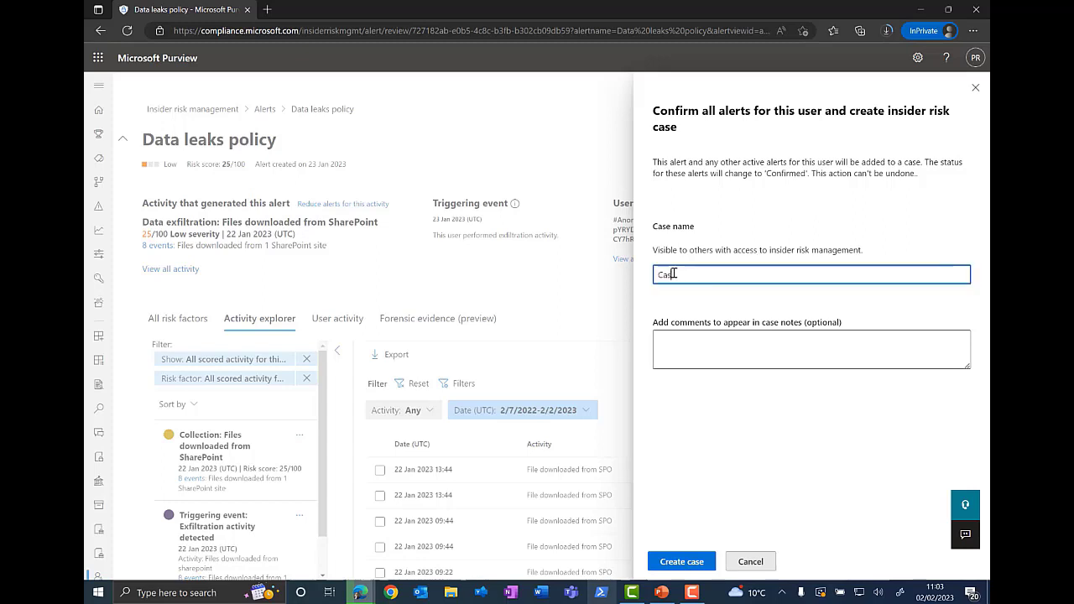
text(Case 1)
click(701, 340)
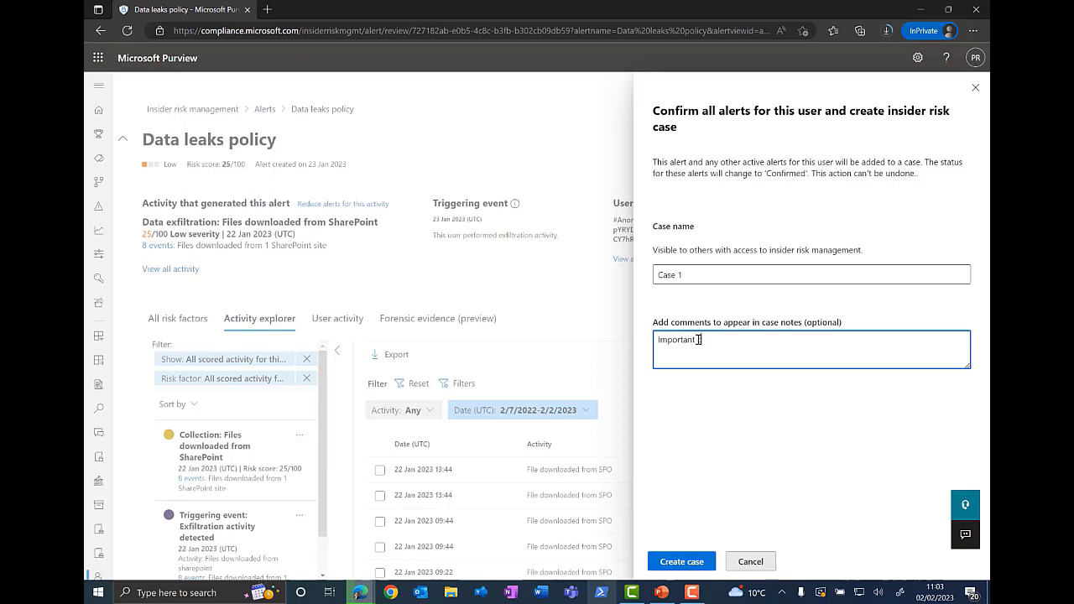
text(comment)
click(672, 563)
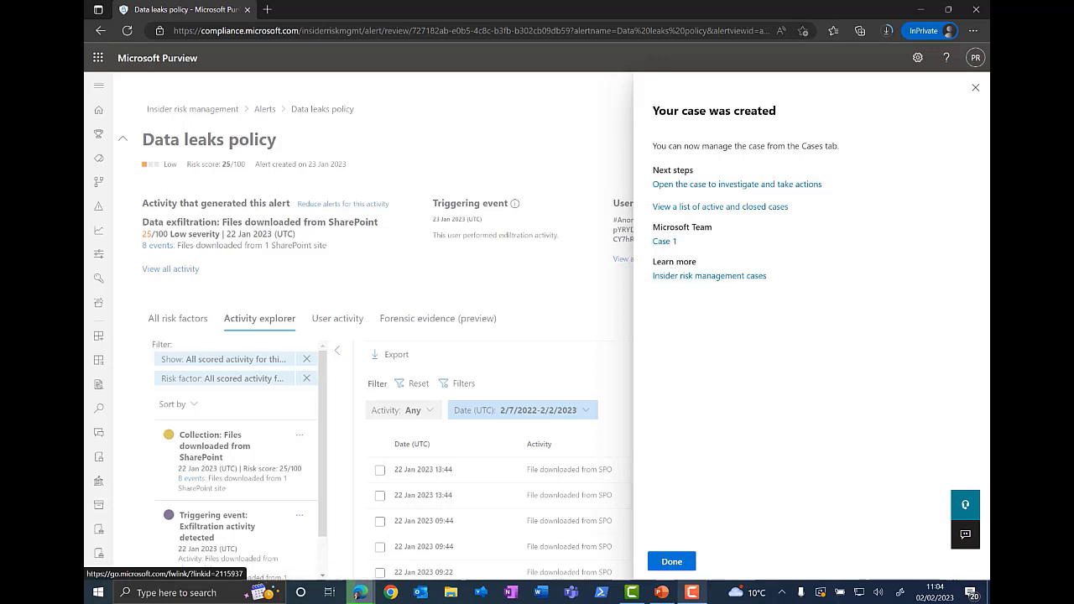
click(682, 562)
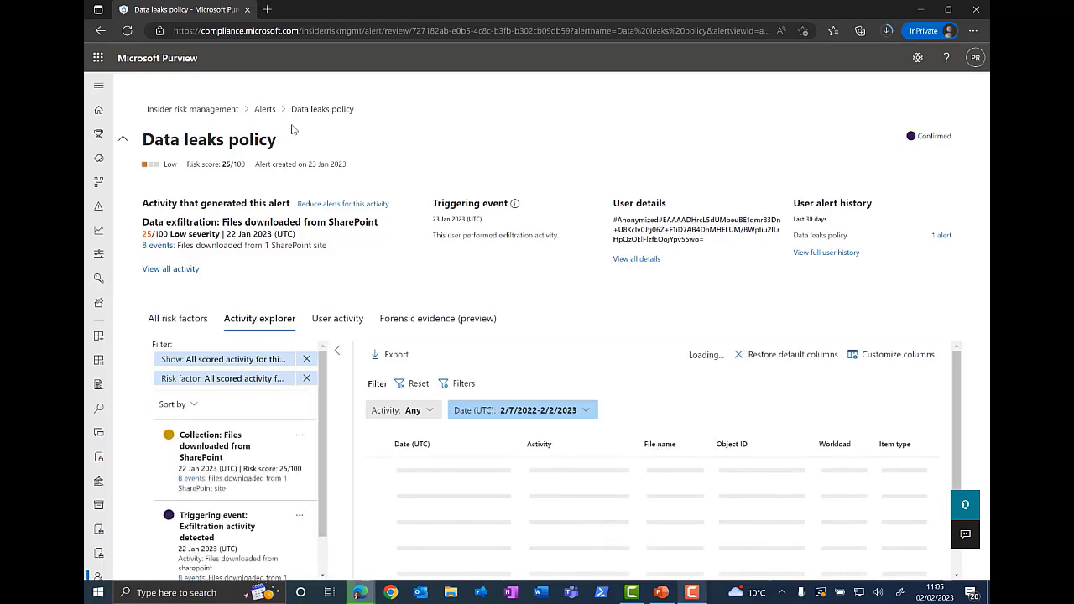
Step: Return to the alerts list, then open Case 1 from the cases list
click(265, 110)
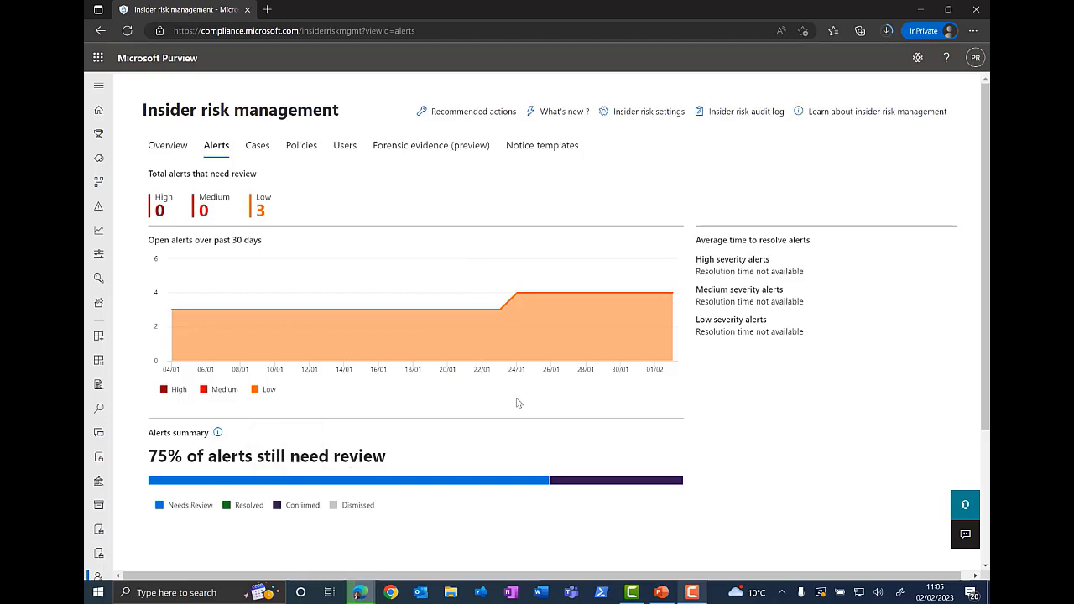
scroll(484, 392, down, 2)
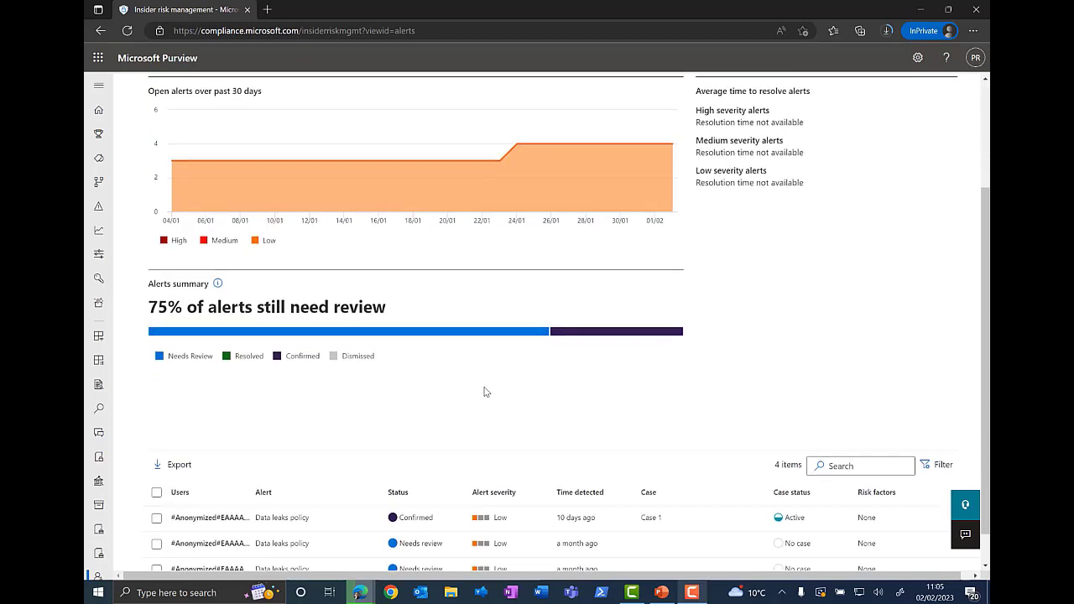
scroll(484, 392, down, 1)
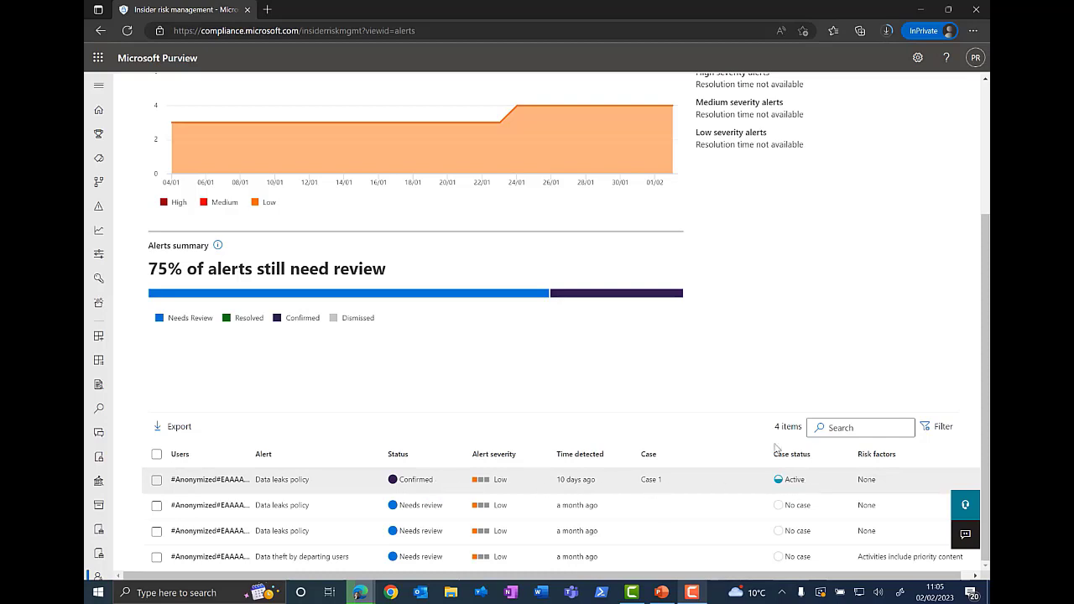
scroll(542, 386, up, 3)
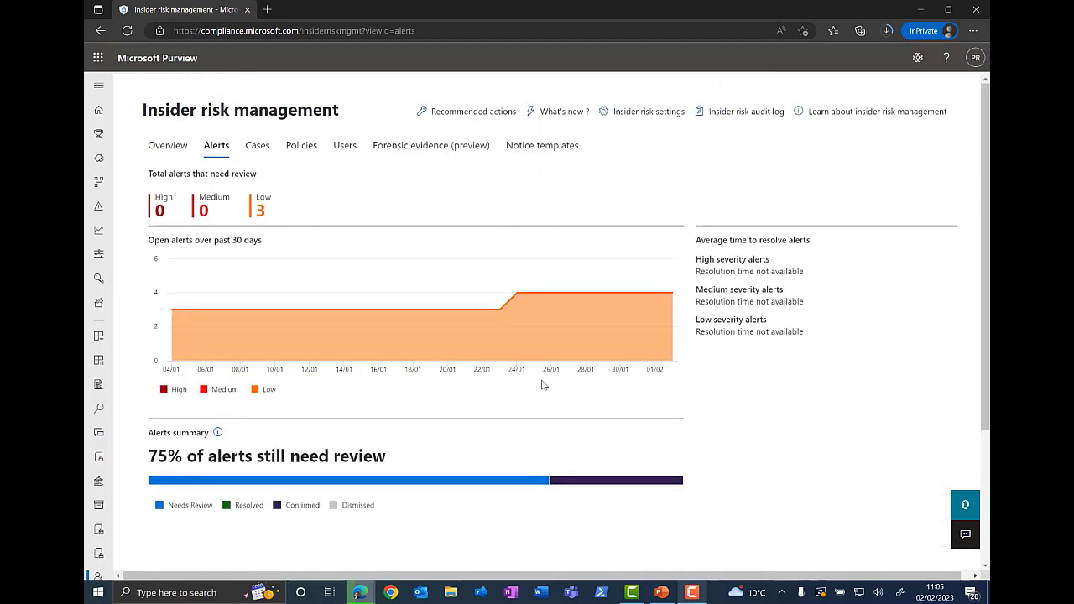
click(259, 148)
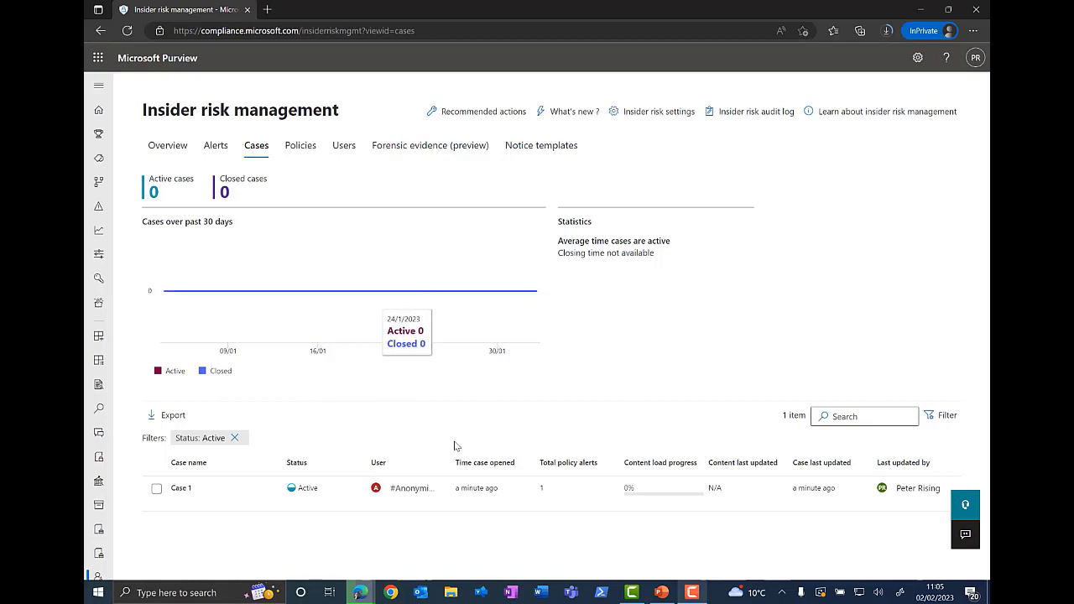
click(179, 485)
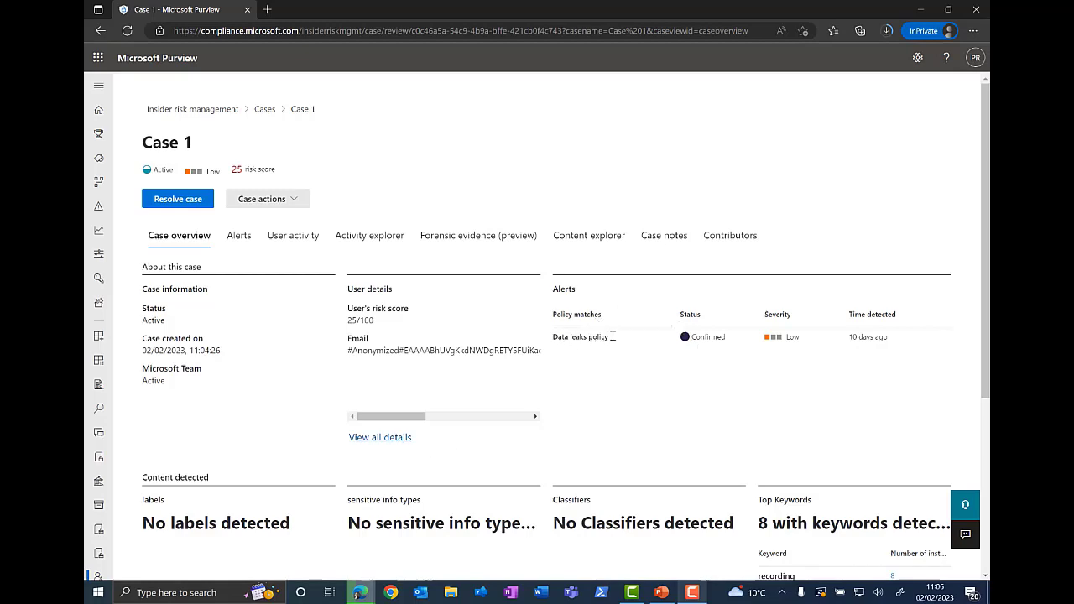
Step: Open the activity explorer for the top SharePoint site listed in the case overview's content detected section
scroll(695, 340, down, 2)
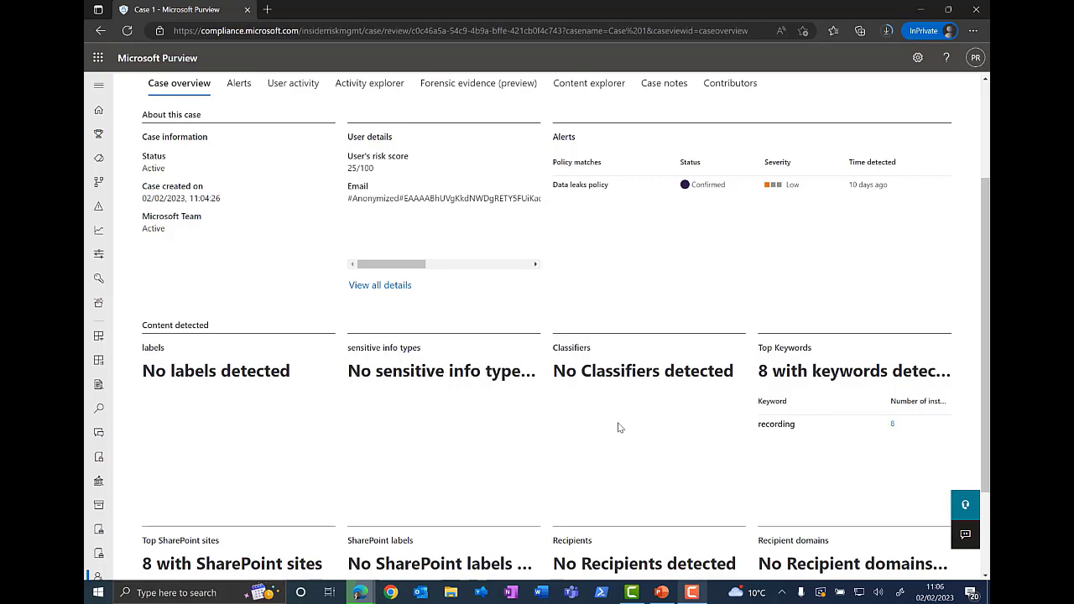
scroll(619, 427, down, 2)
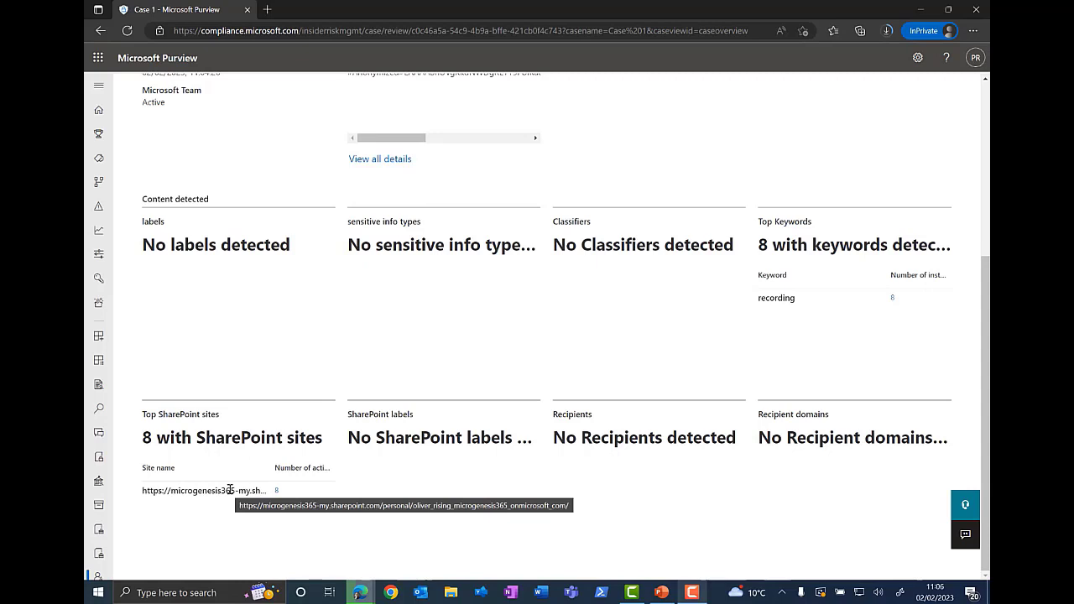
click(278, 495)
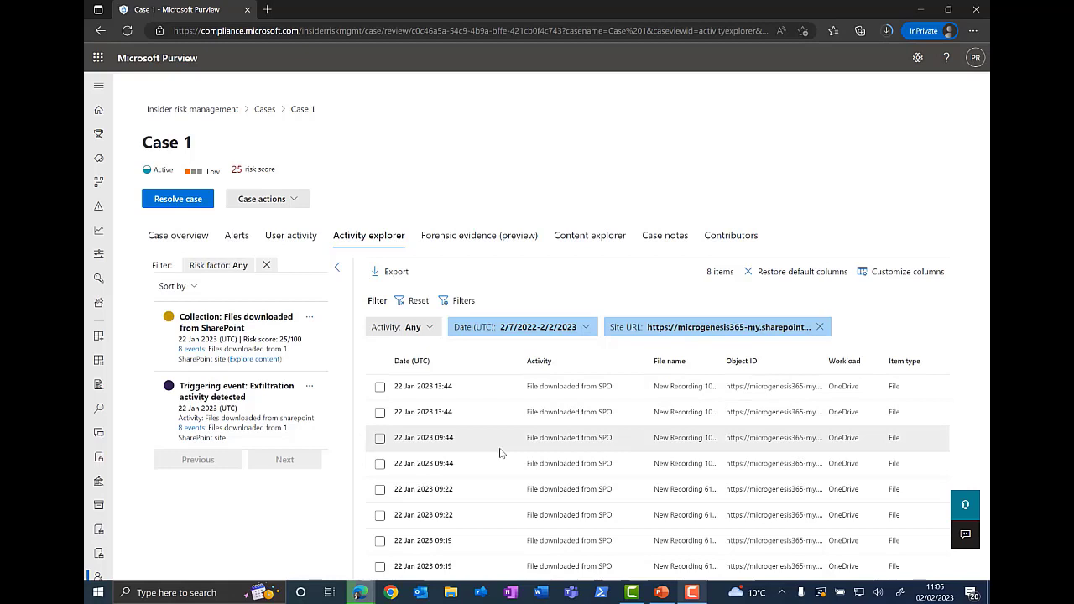
Step: Open the case's content explorer and reload the page
click(597, 242)
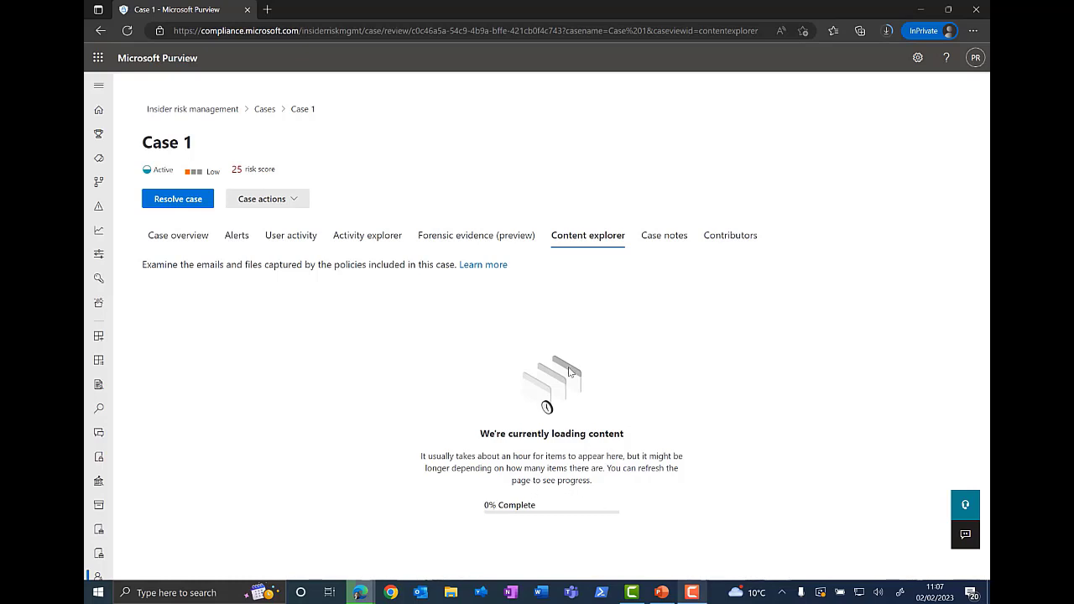
click(127, 30)
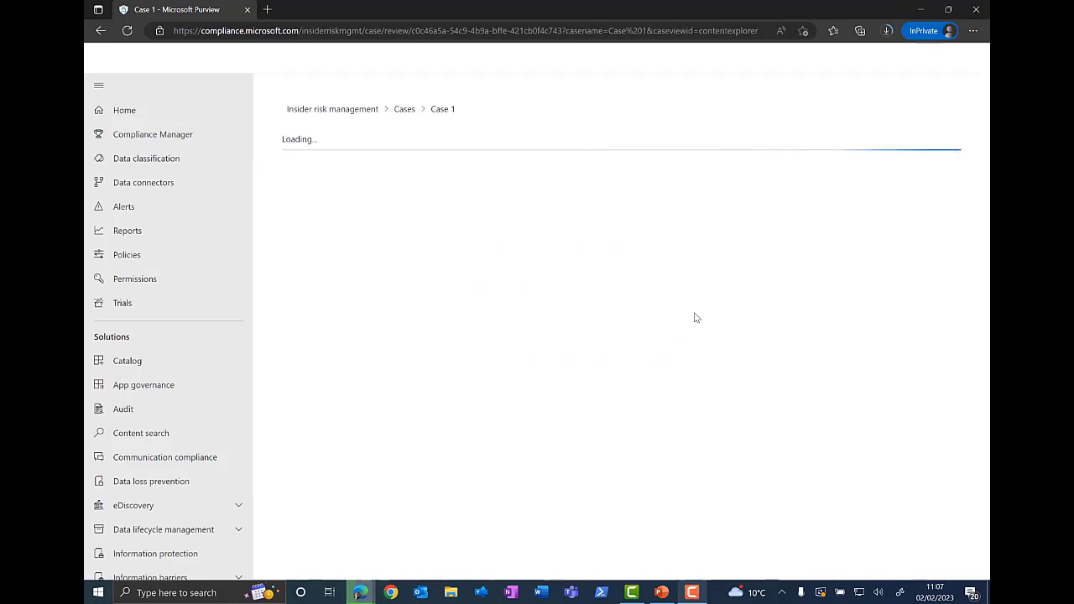
click(99, 87)
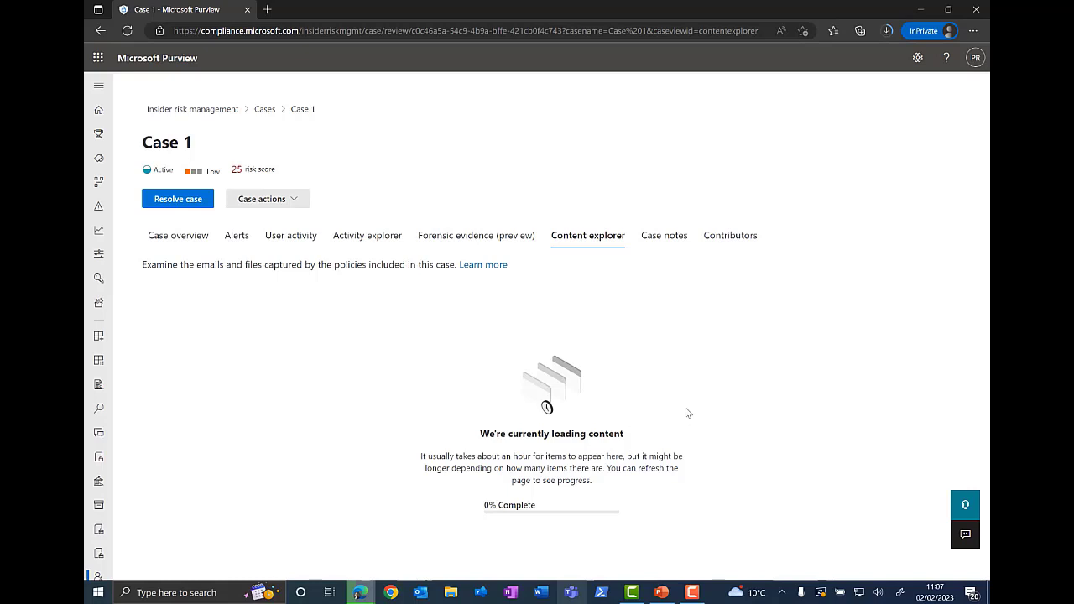
Step: Add a case note reading Important note to Case 1
click(667, 238)
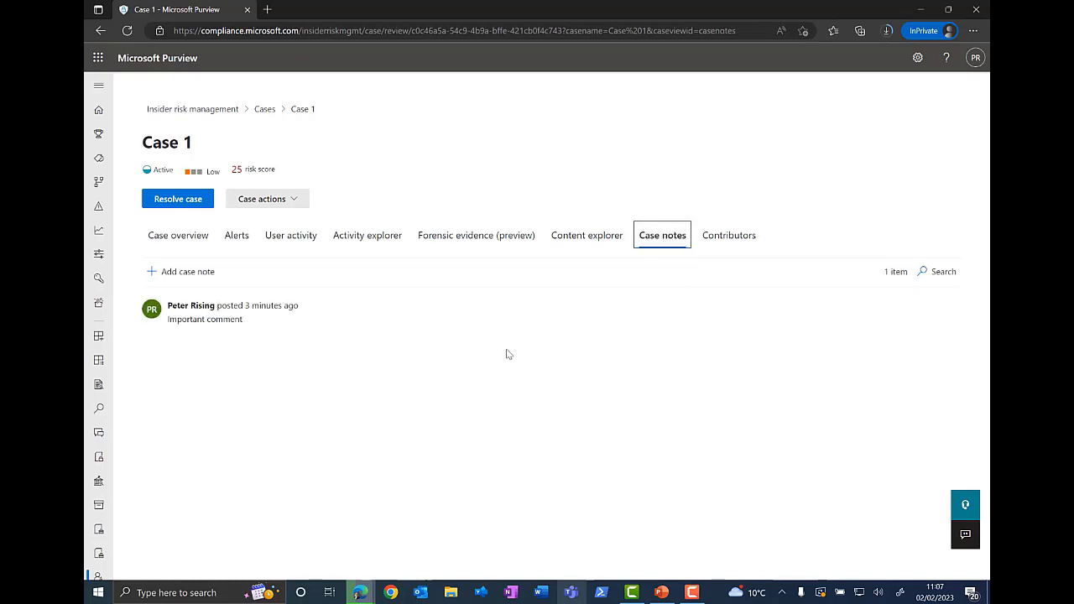
click(184, 280)
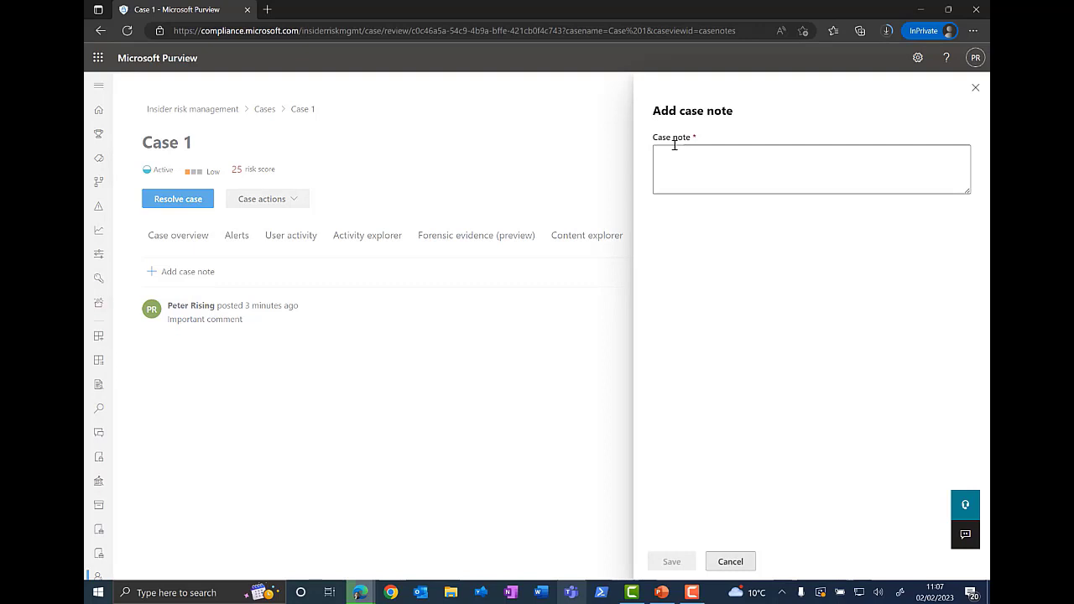
click(675, 152)
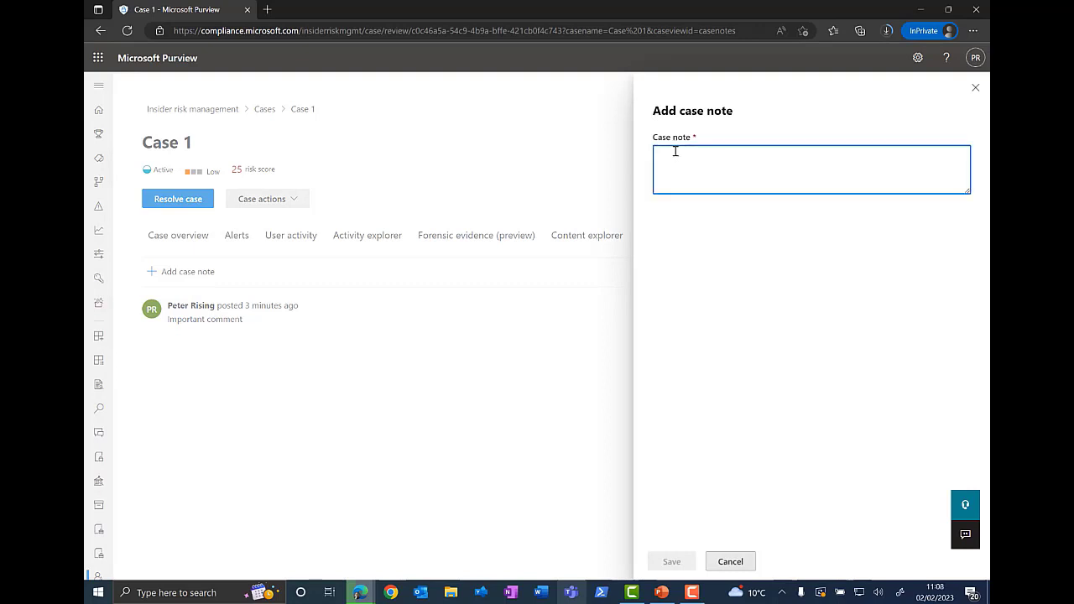
text(Important note)
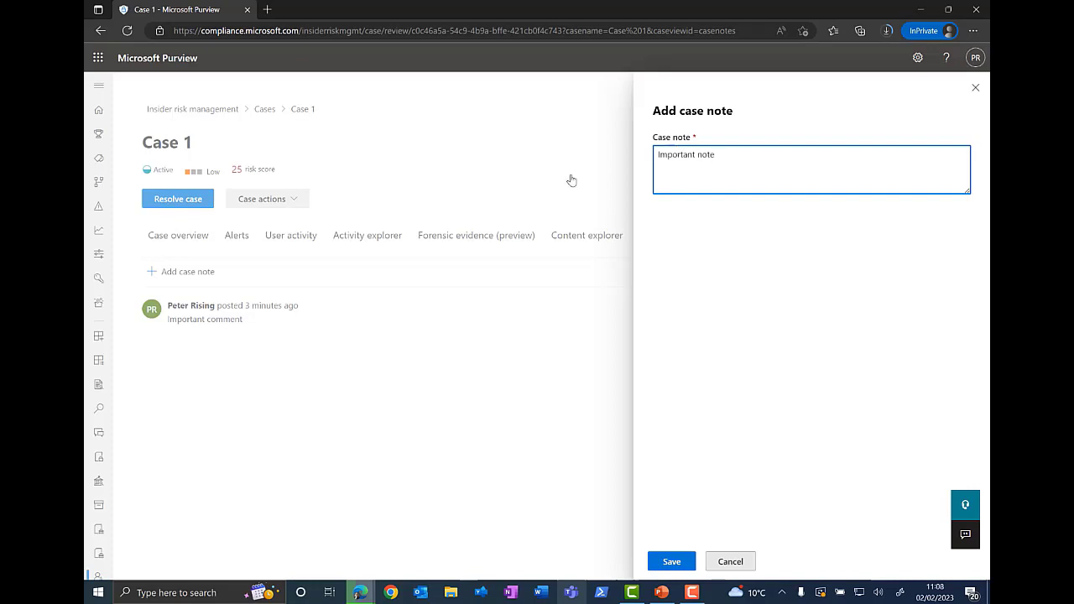
click(672, 561)
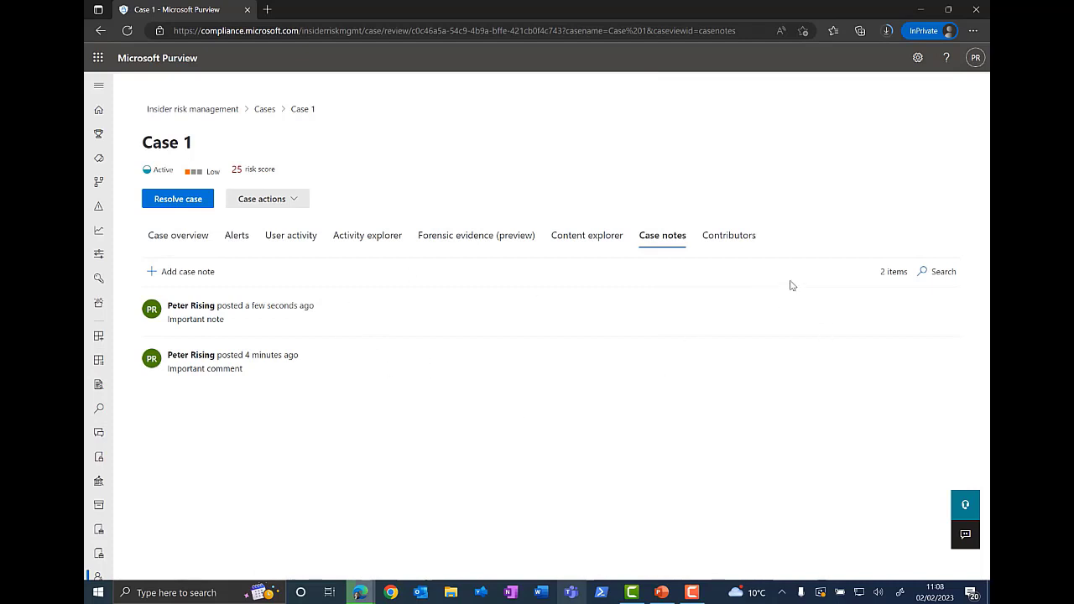
Step: View the case contributors and open, then cancel, the add contributor panel
click(736, 239)
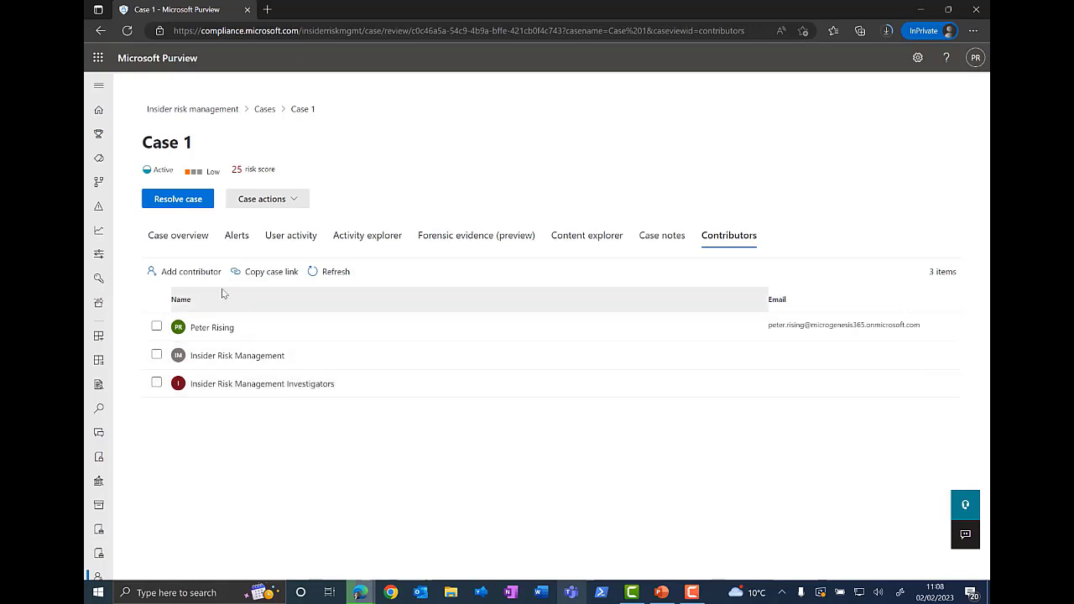
click(191, 273)
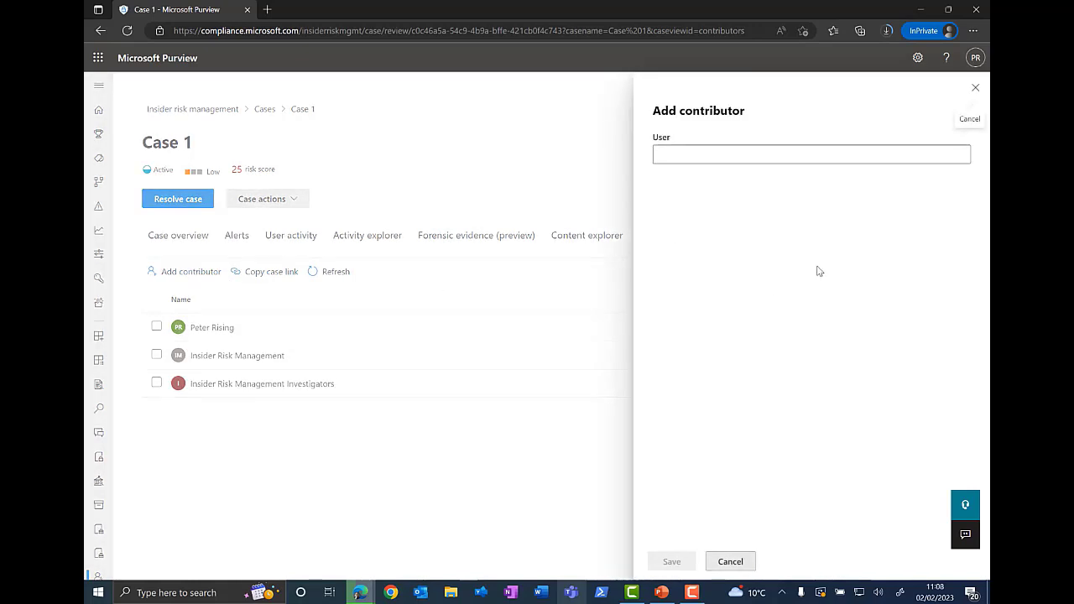
click(730, 561)
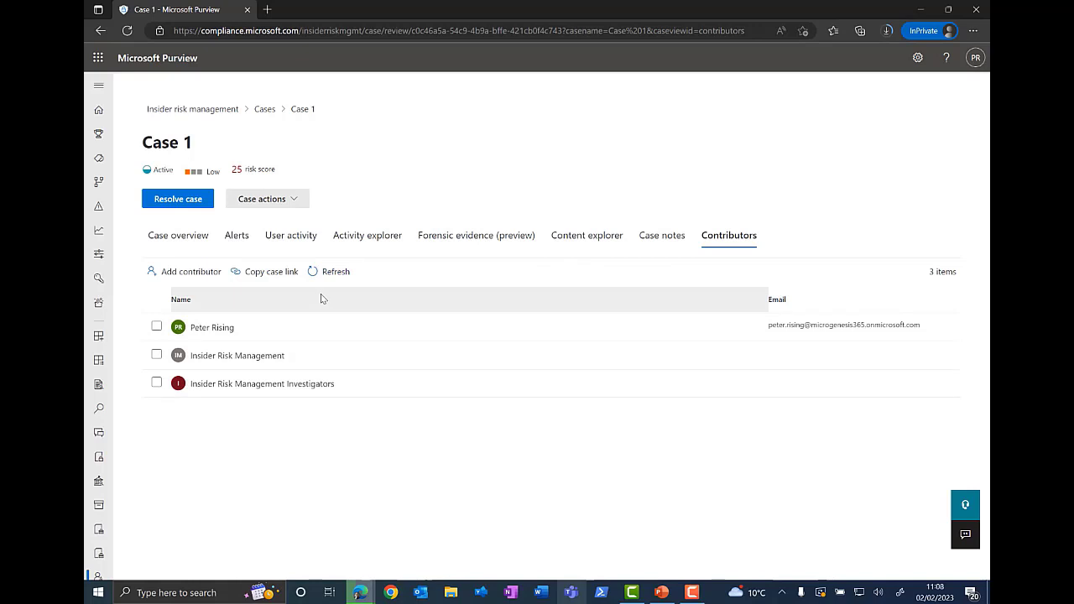
Step: Prepare an email notice to the user with the Warn of offensive email or Teams content template, then cancel it
click(296, 202)
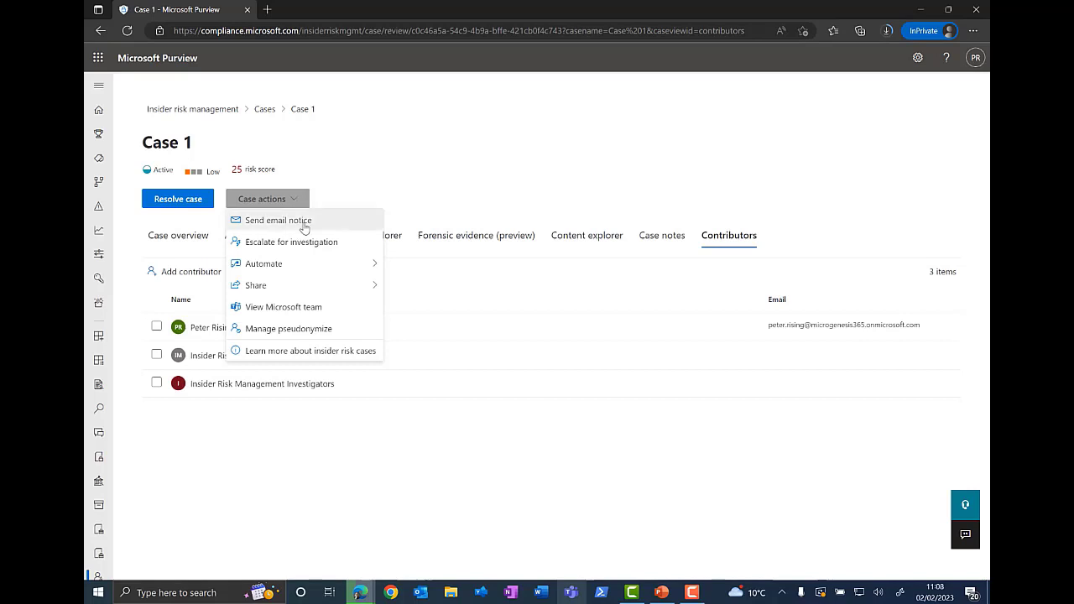
click(312, 223)
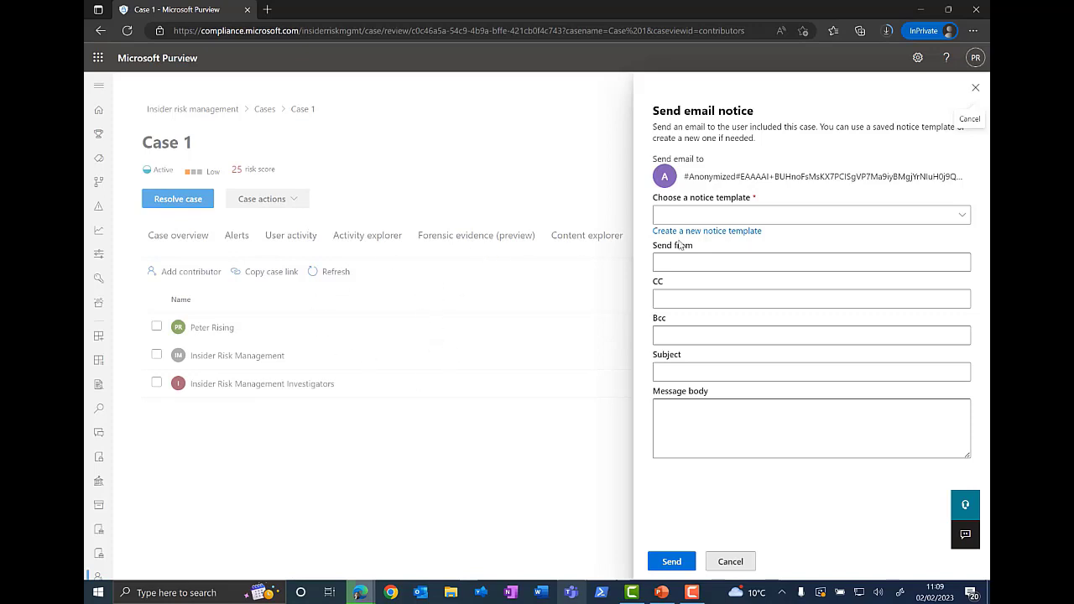
click(965, 219)
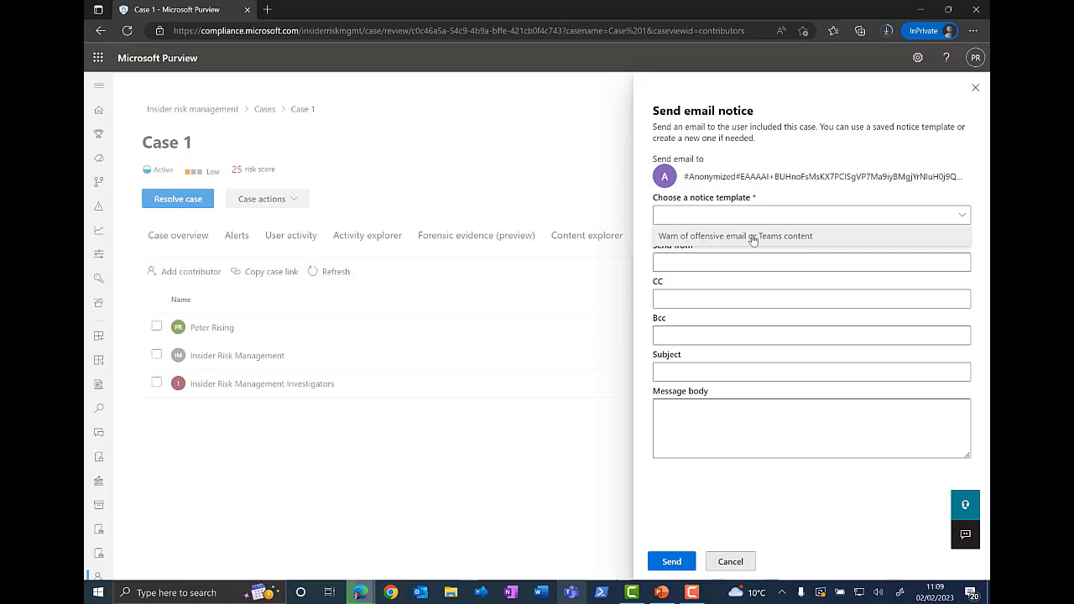
click(818, 237)
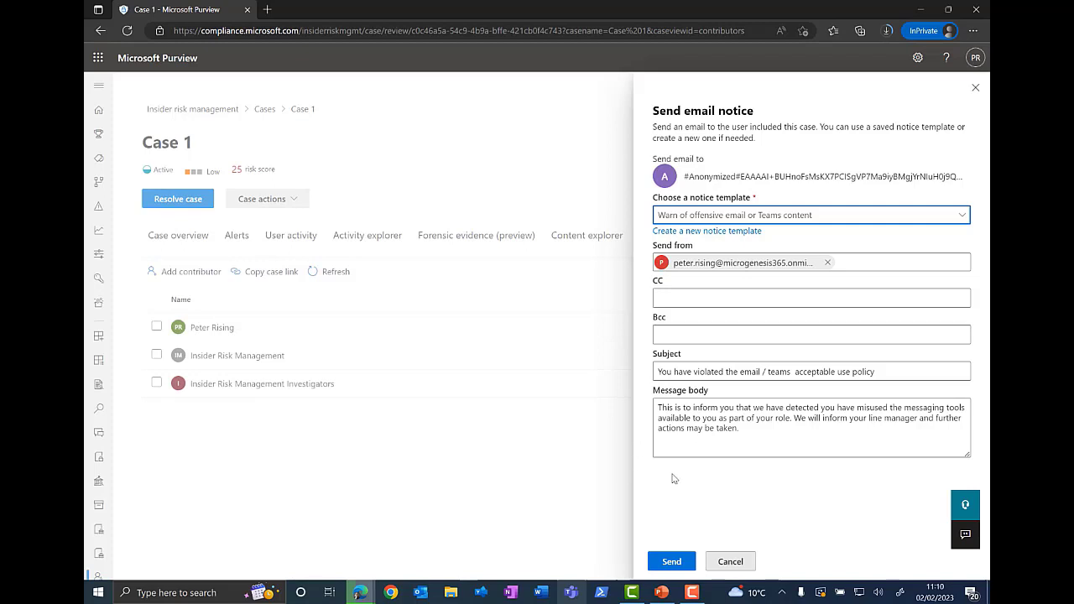
click(732, 562)
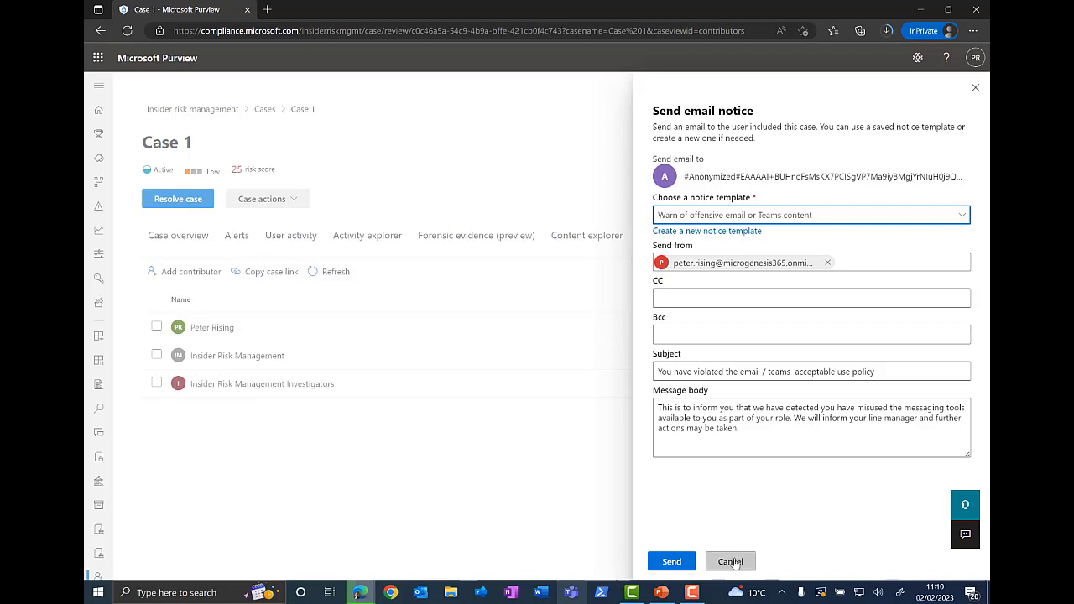
Step: Open the Escalate for investigation panel for the case and cancel it
click(299, 201)
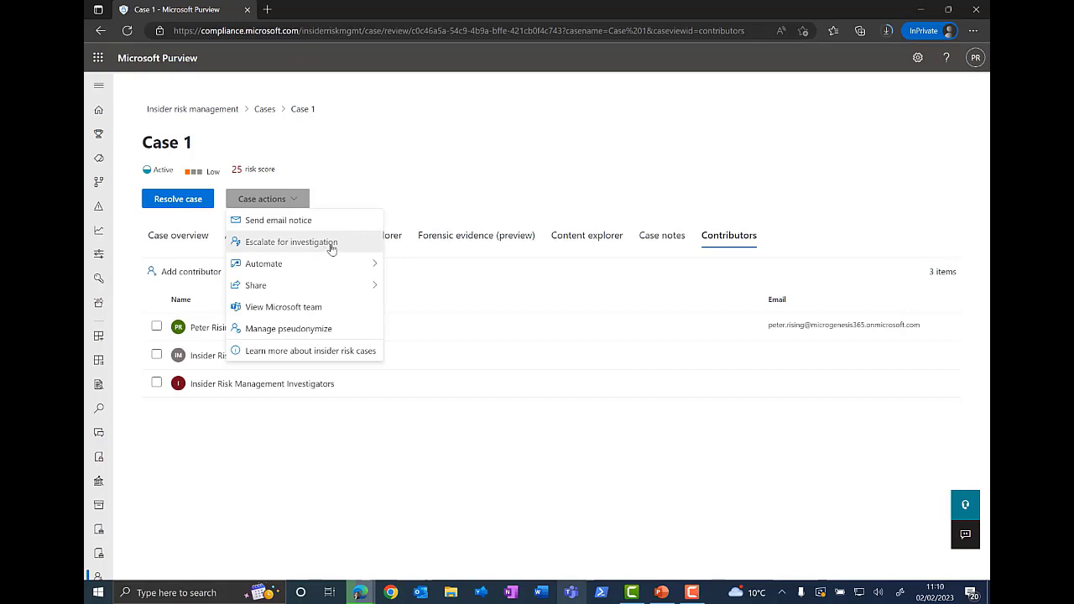
click(335, 242)
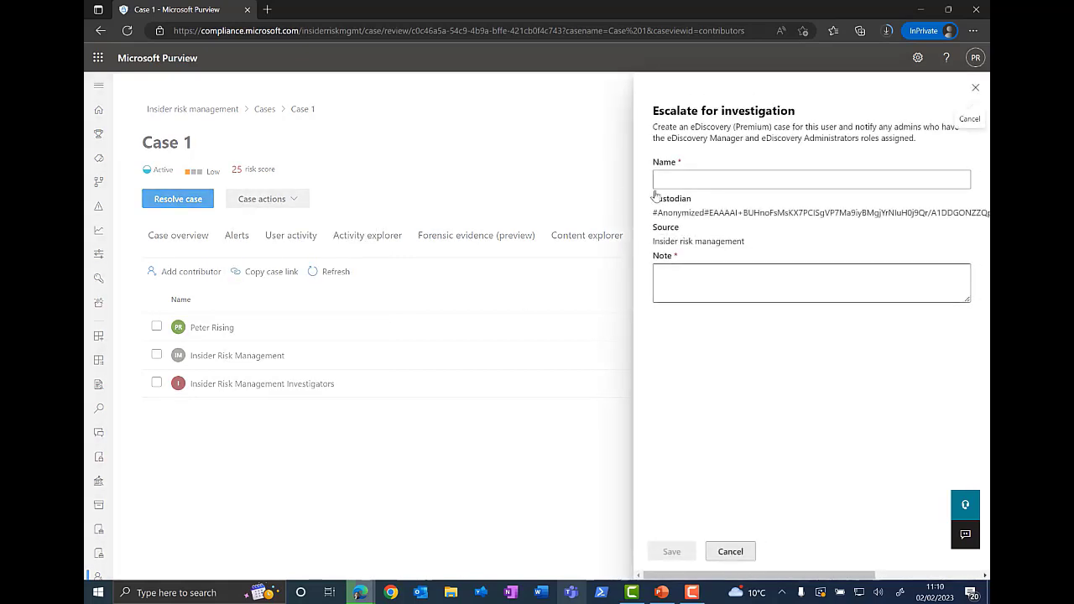
click(707, 177)
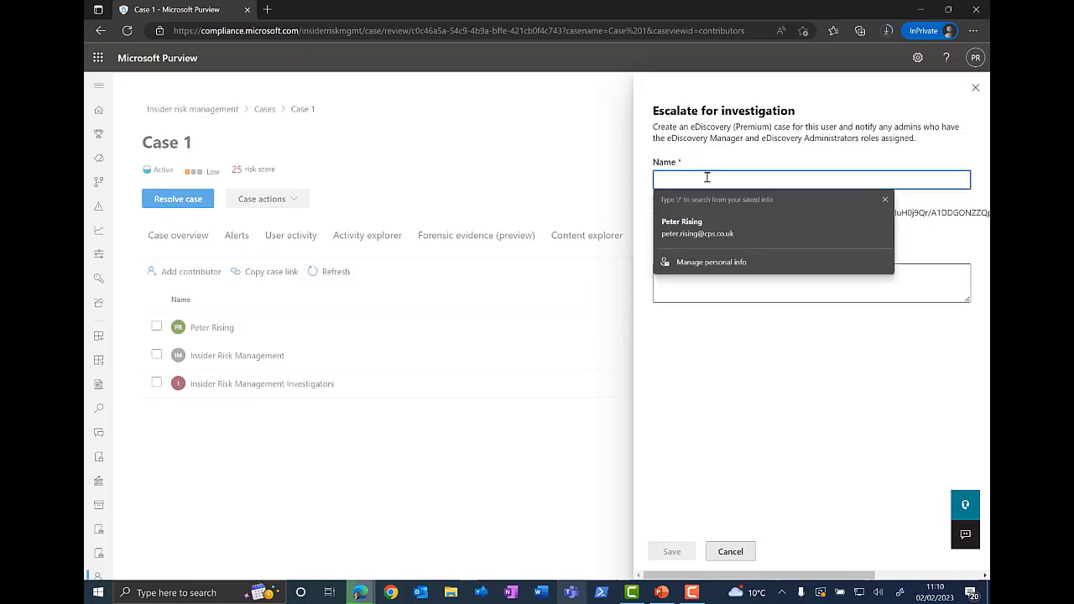
click(525, 153)
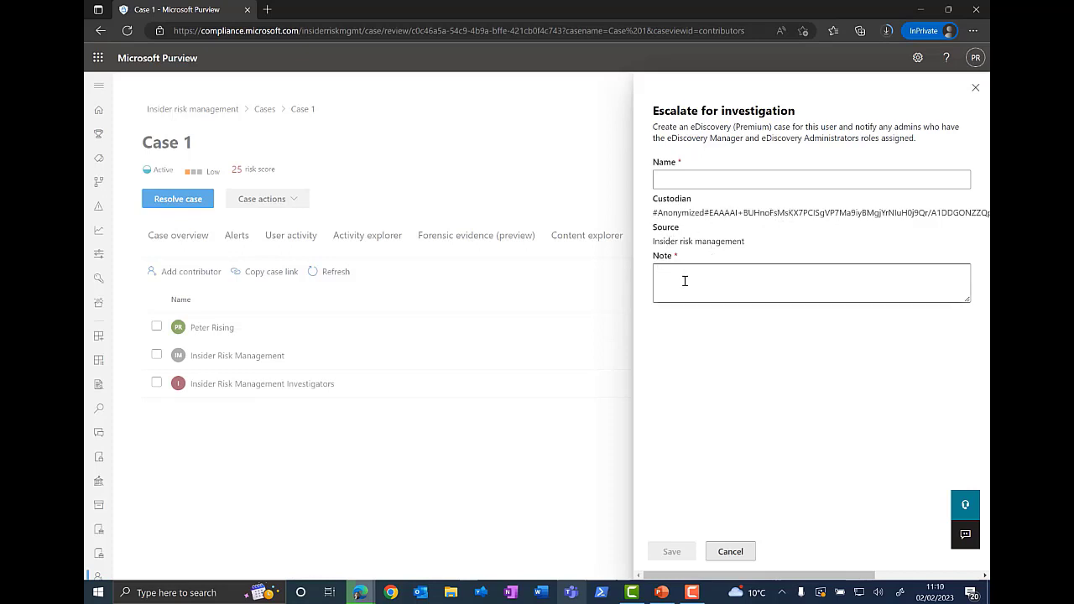
click(723, 554)
Step: Browse the case's Power Automate flows and insider risk templates, then close the panel
click(293, 199)
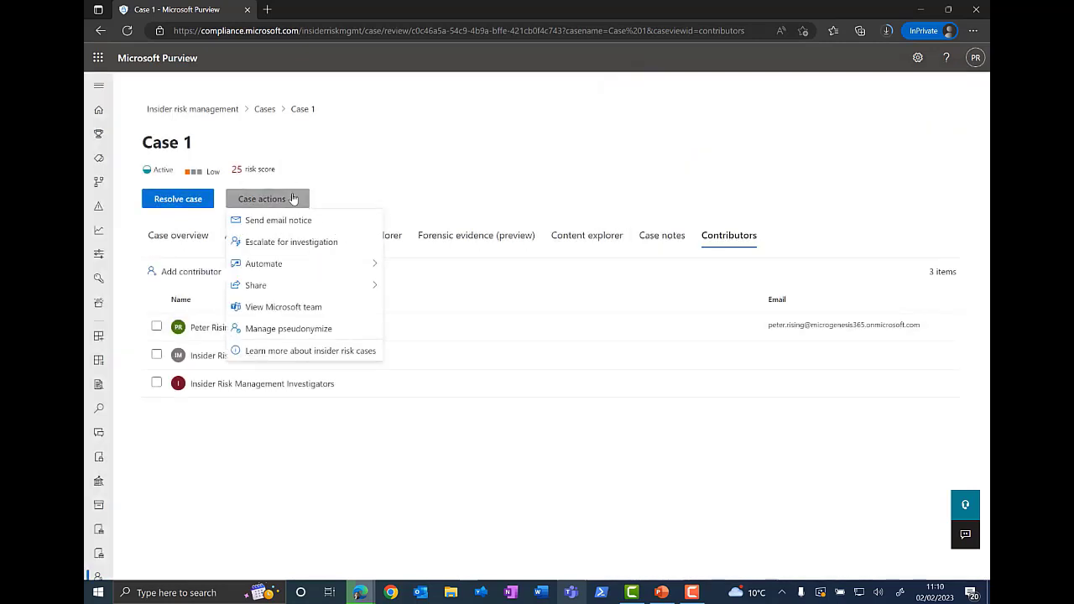
mouse_move(346, 266)
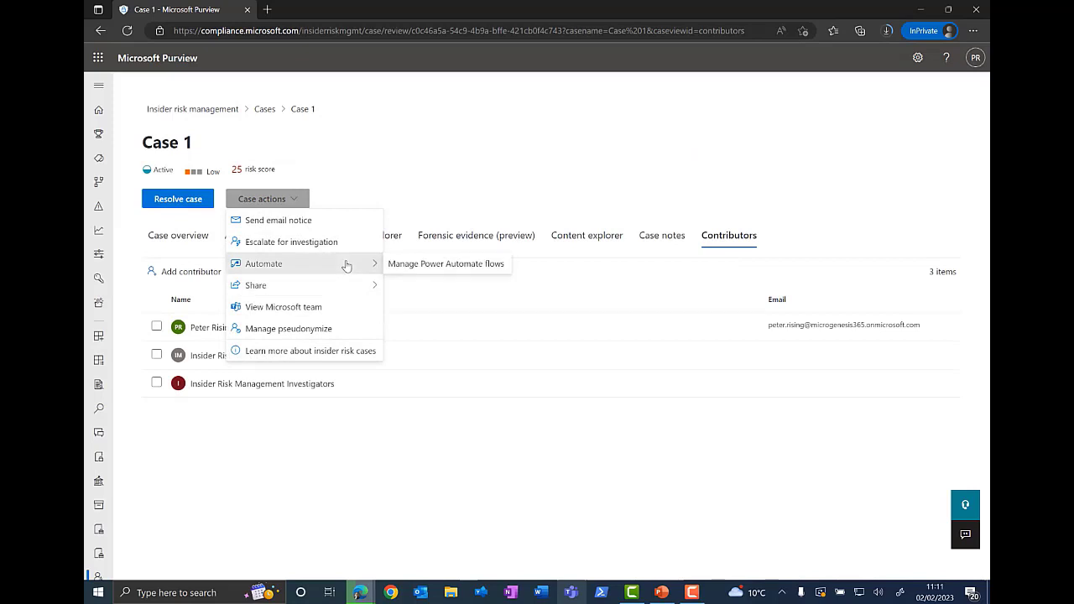
click(467, 265)
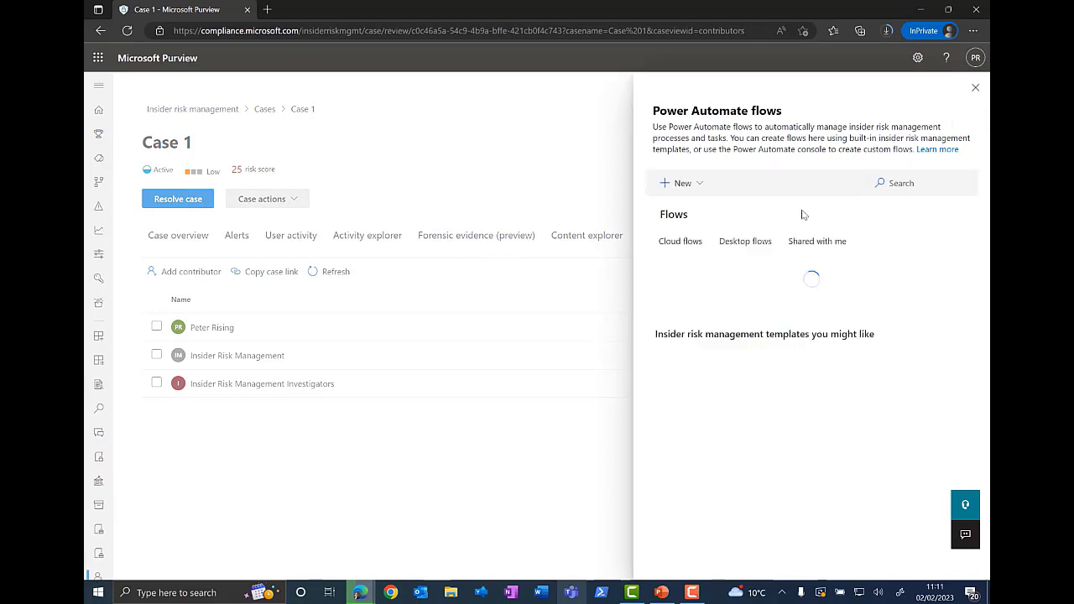
scroll(767, 480, down, 3)
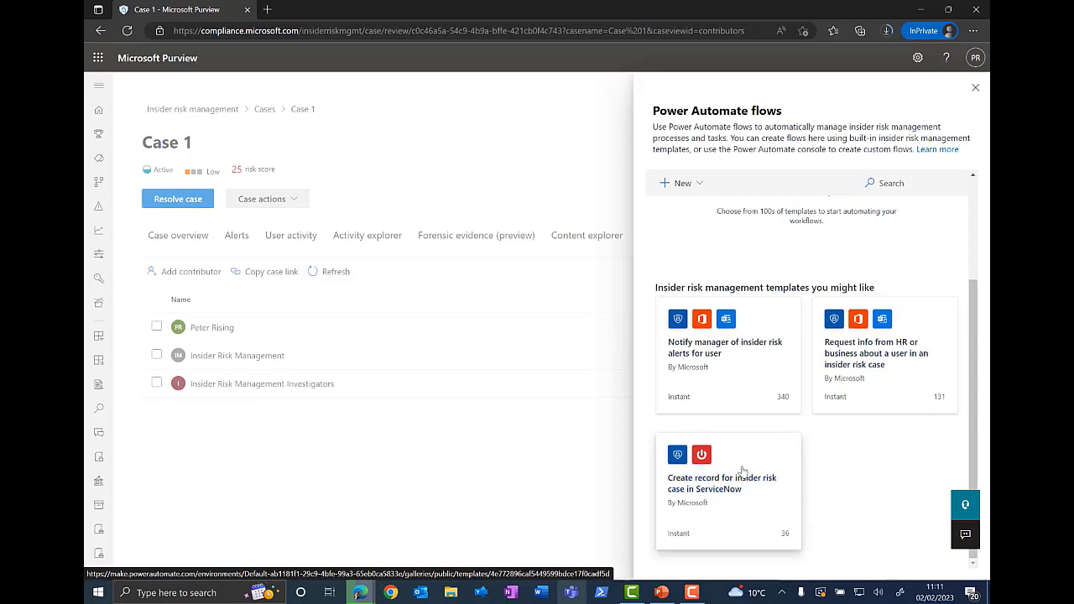
scroll(727, 449, up, 3)
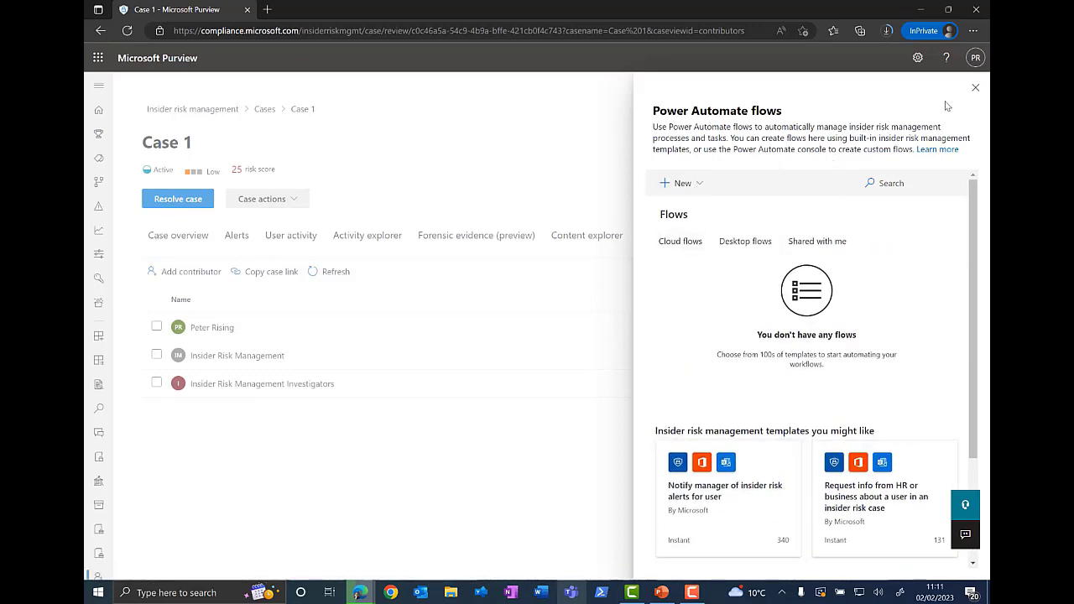
click(975, 87)
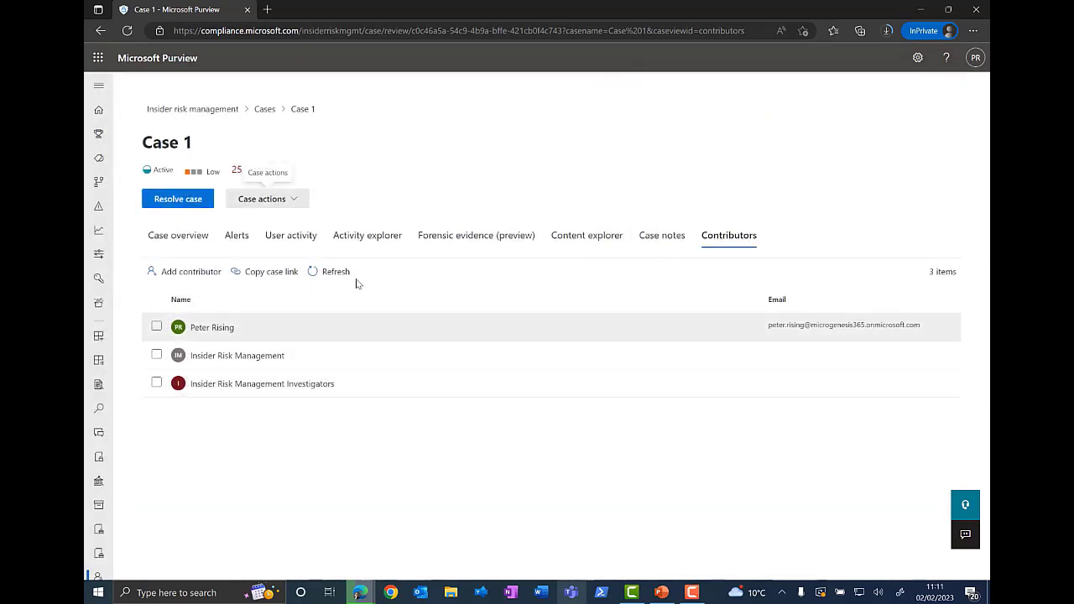
Step: Open the case's Microsoft team in the Teams web app
click(297, 201)
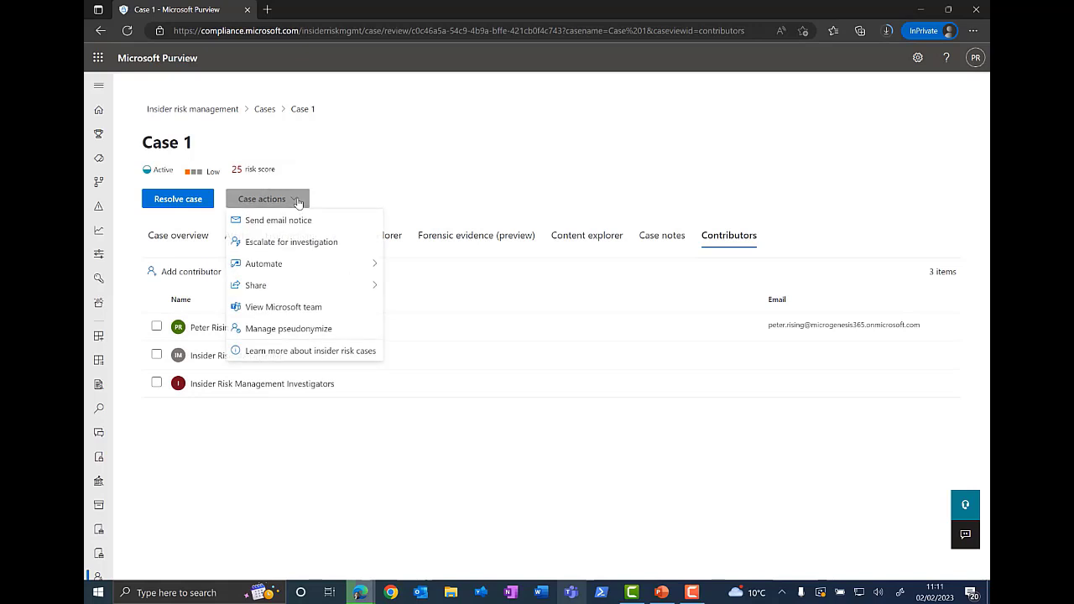
mouse_move(362, 289)
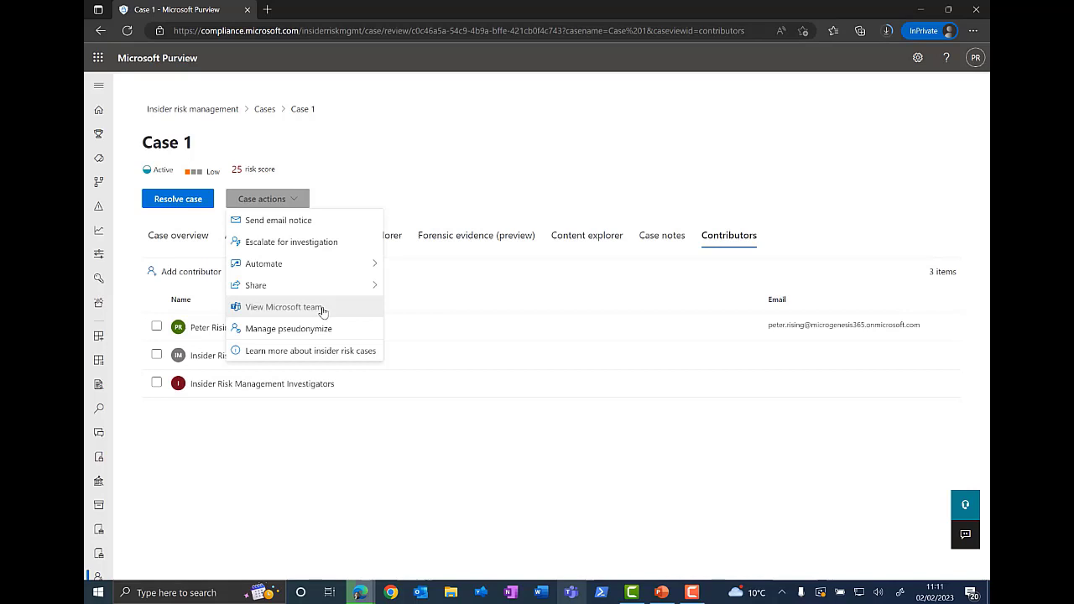
click(322, 310)
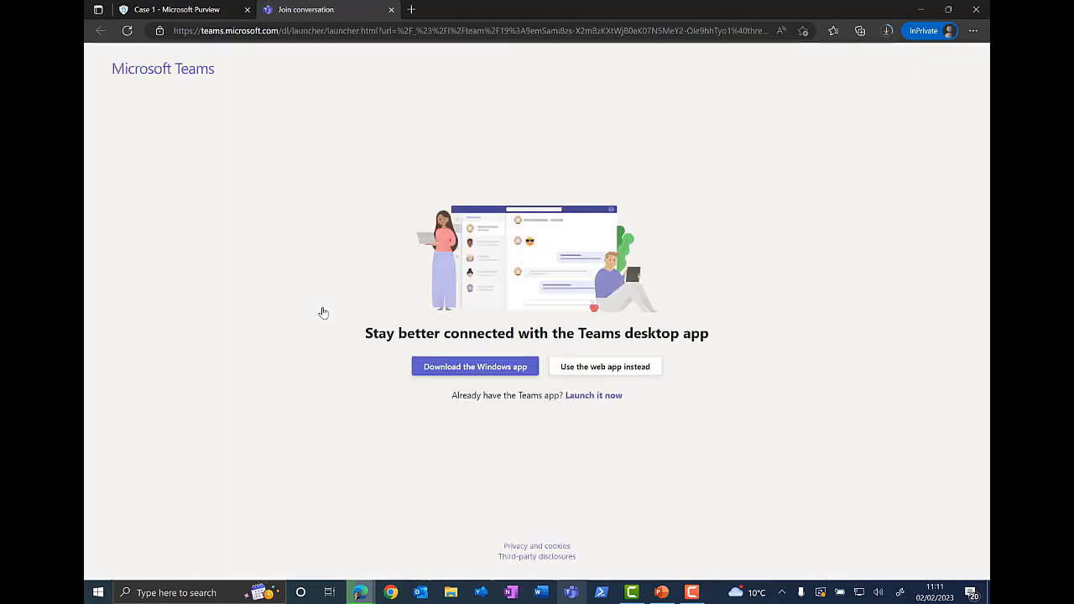
click(595, 395)
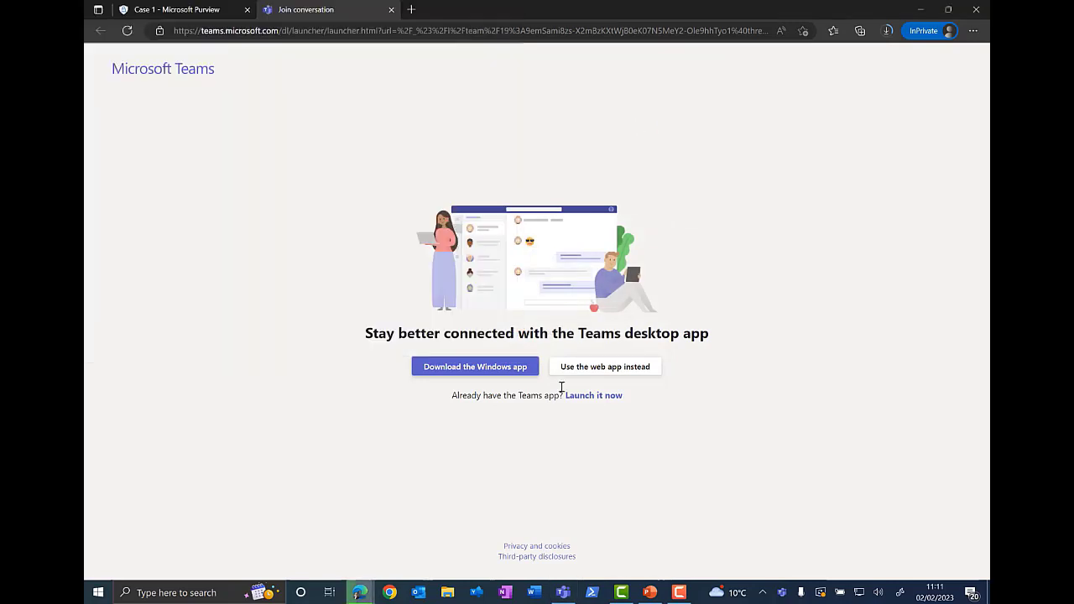
click(617, 367)
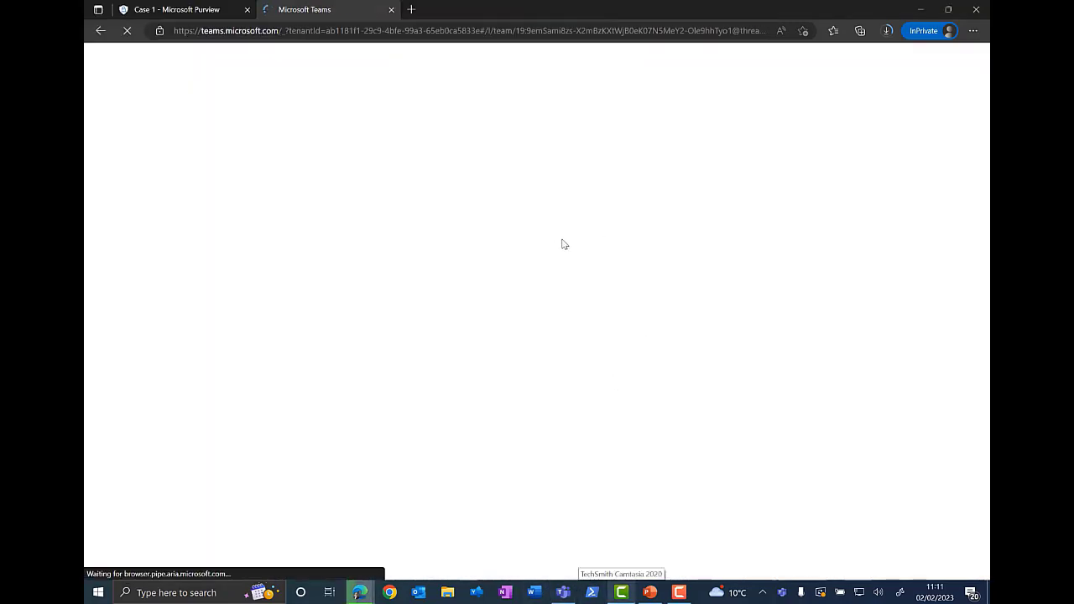
right_click(563, 597)
click(538, 570)
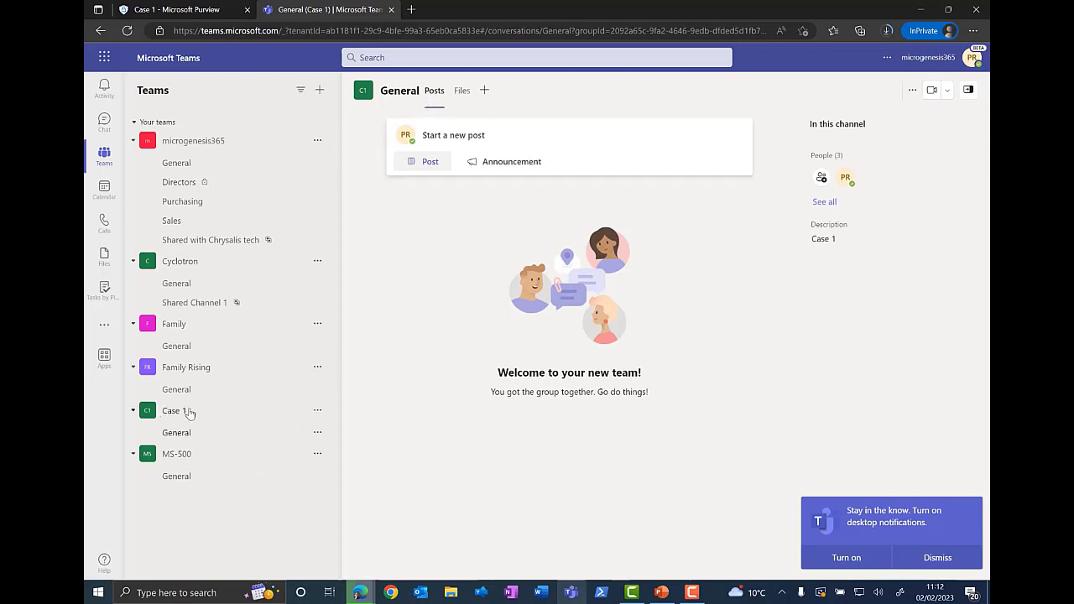
Step: Close the Teams tab, open the case's Manage pseudonymize setting, and close the panel again
click(391, 9)
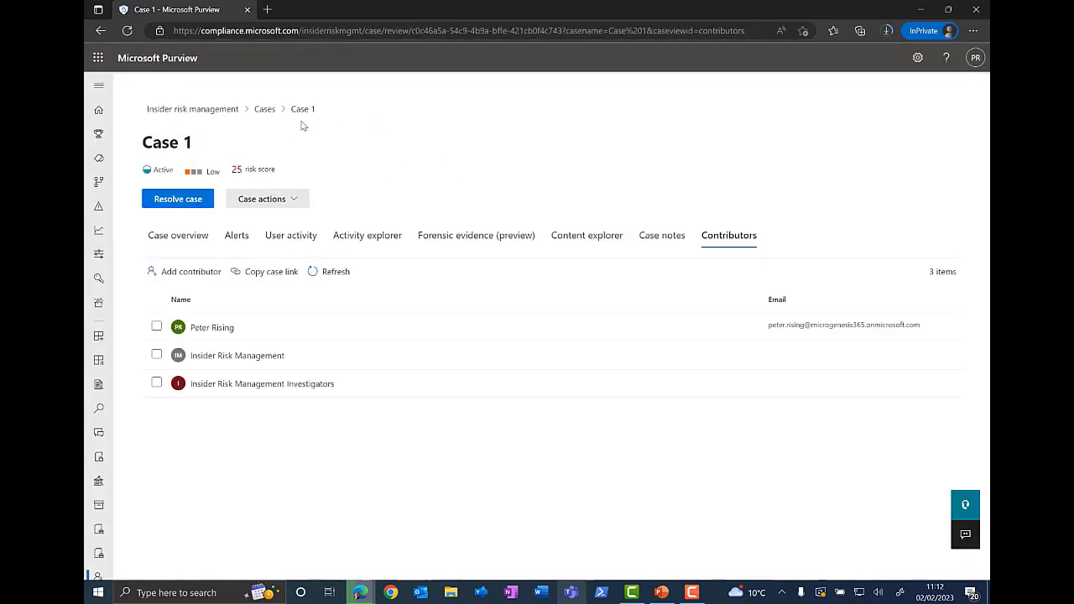
click(291, 201)
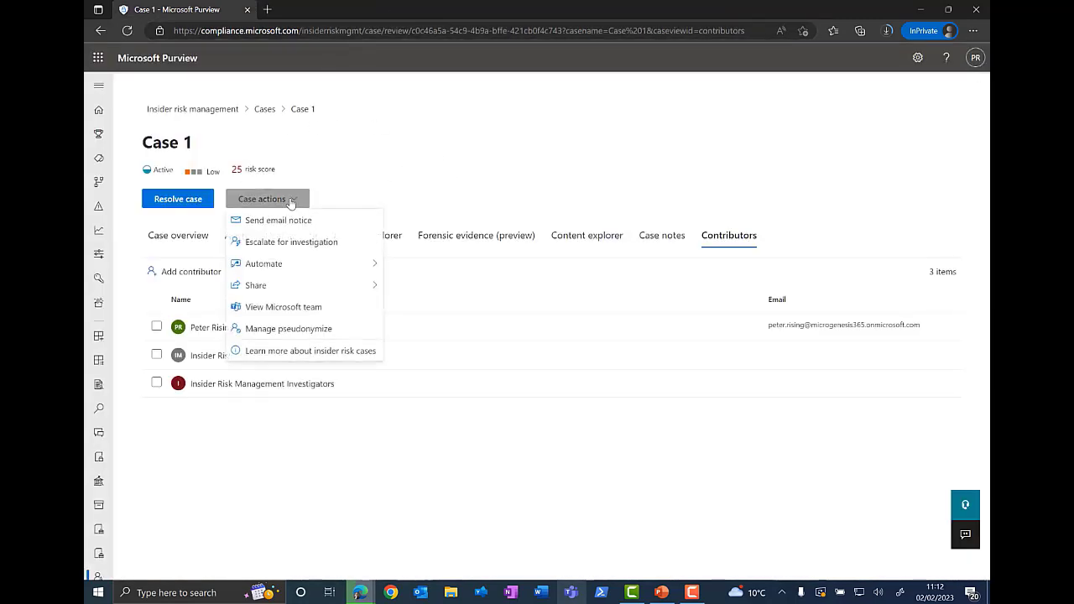
click(340, 335)
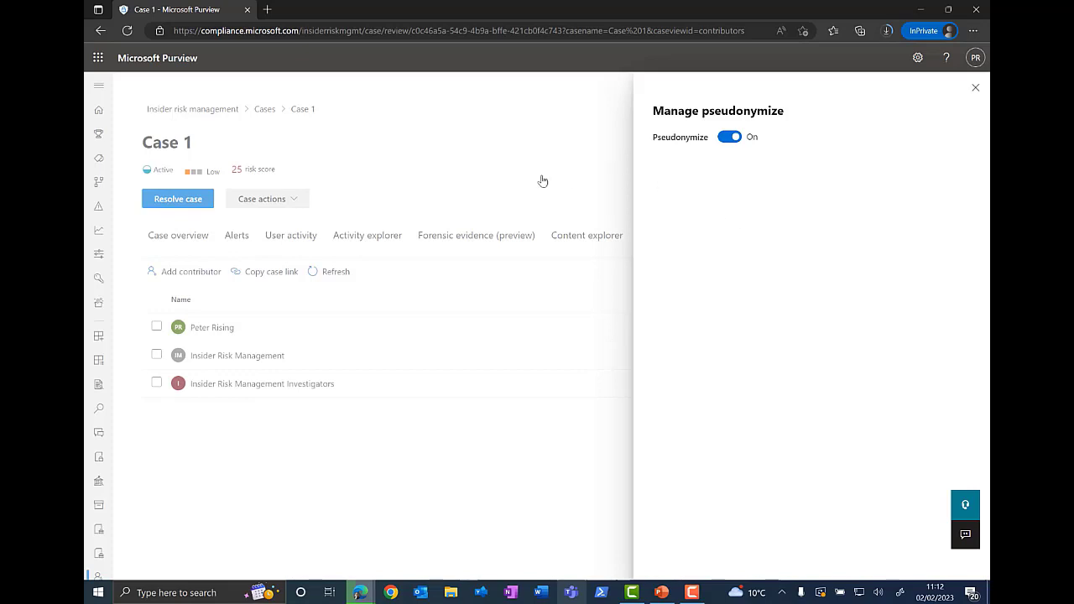
click(975, 89)
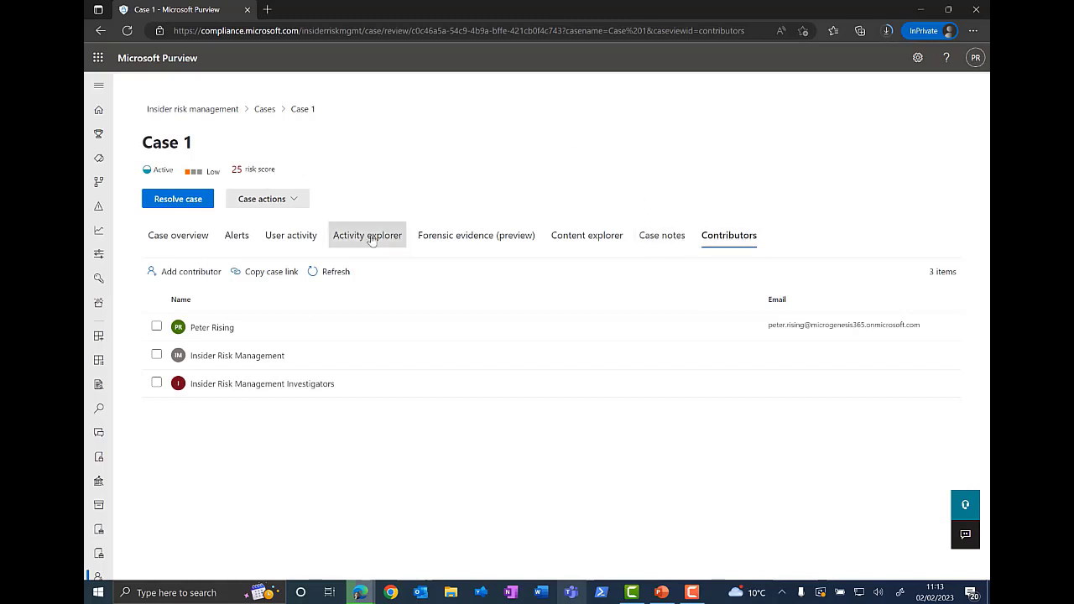
Step: Return to the Cases list and open the Forensic evidence policies page
click(297, 200)
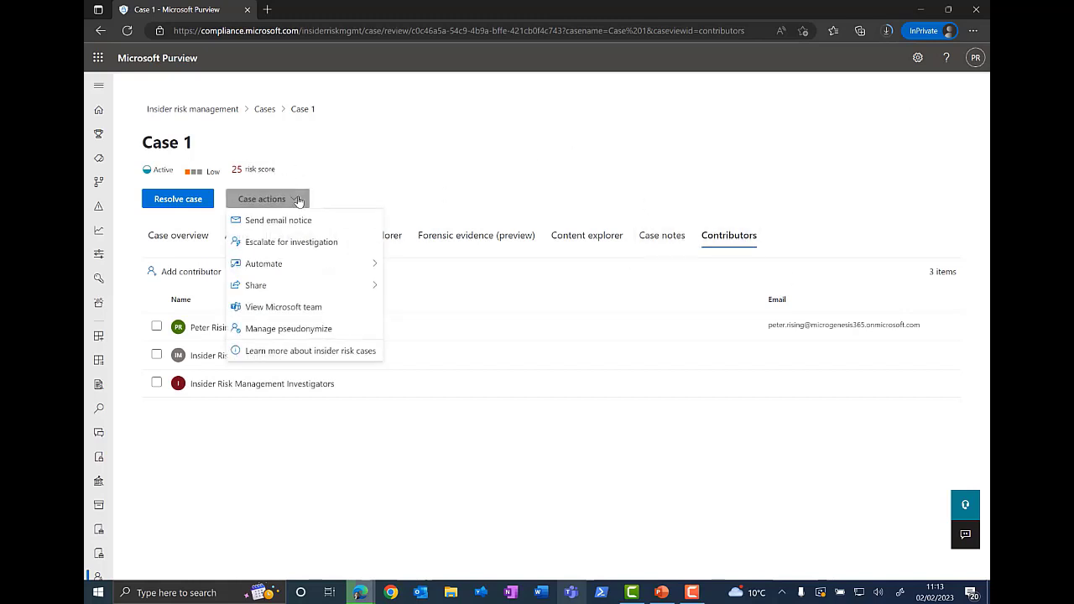
click(491, 149)
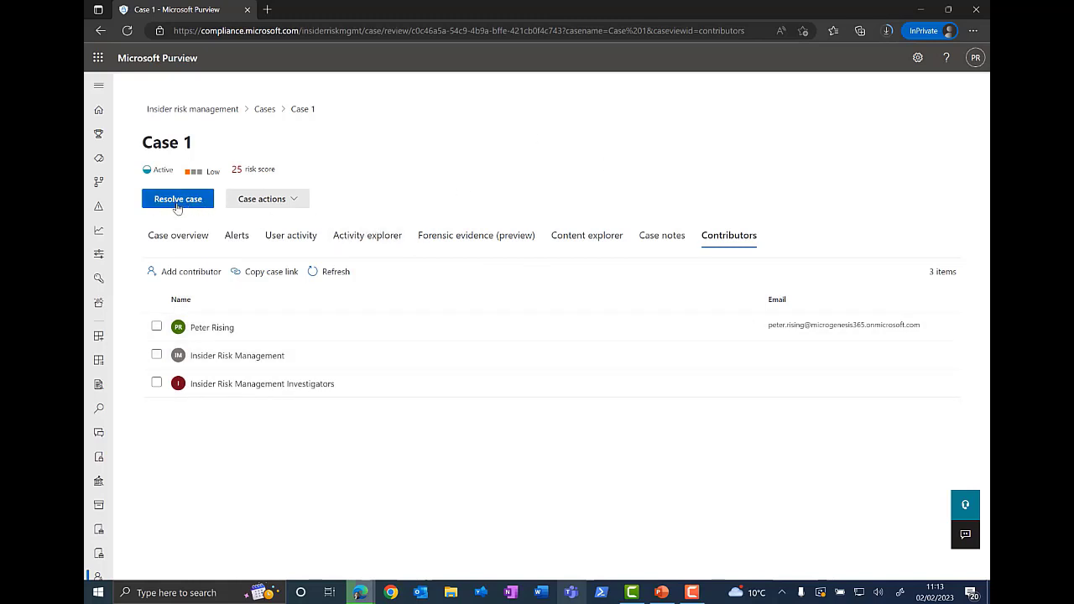
click(265, 110)
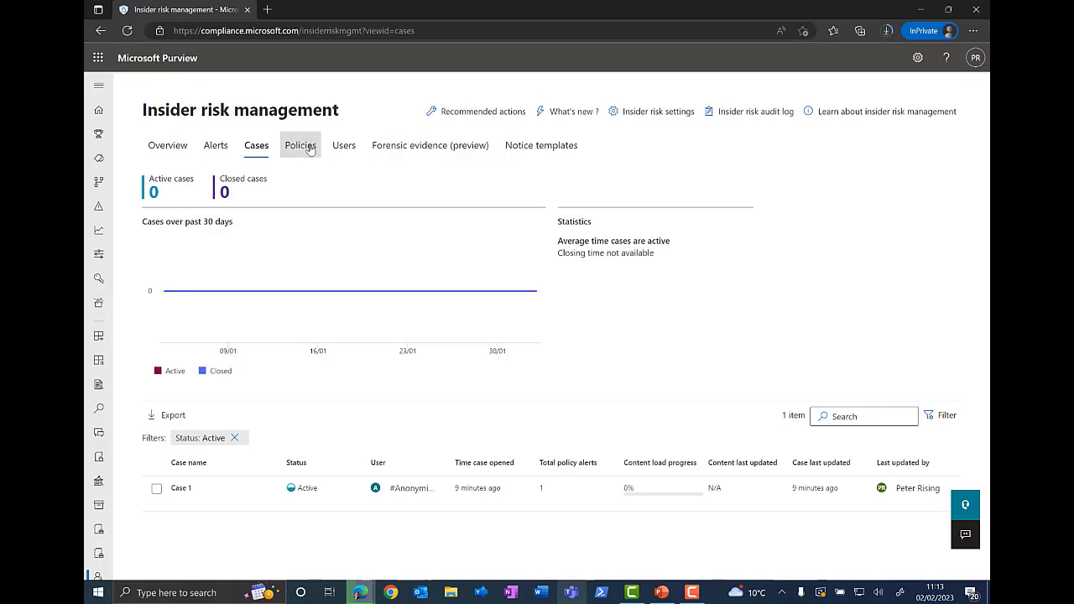
click(450, 144)
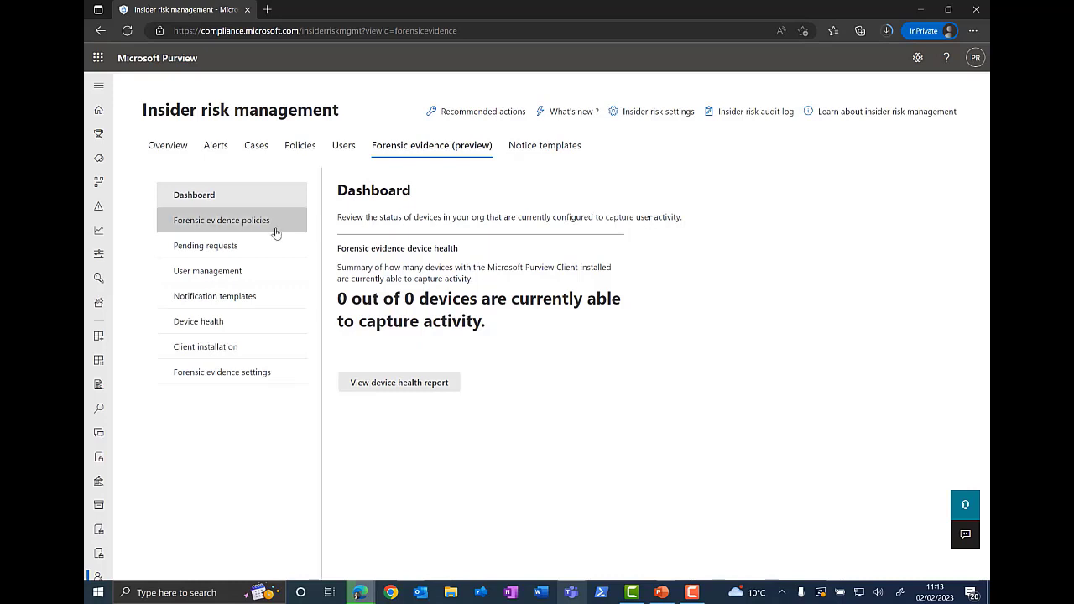
click(240, 224)
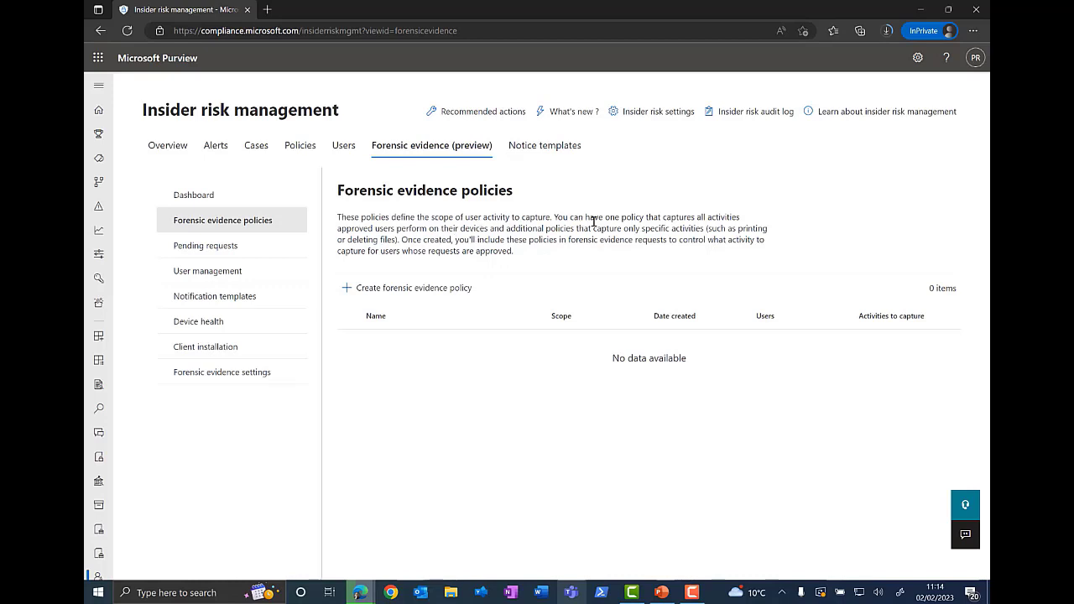
Step: Step through a new forensic evidence policy with Specific activities scope, try selecting all device activities, then cancel it
click(412, 288)
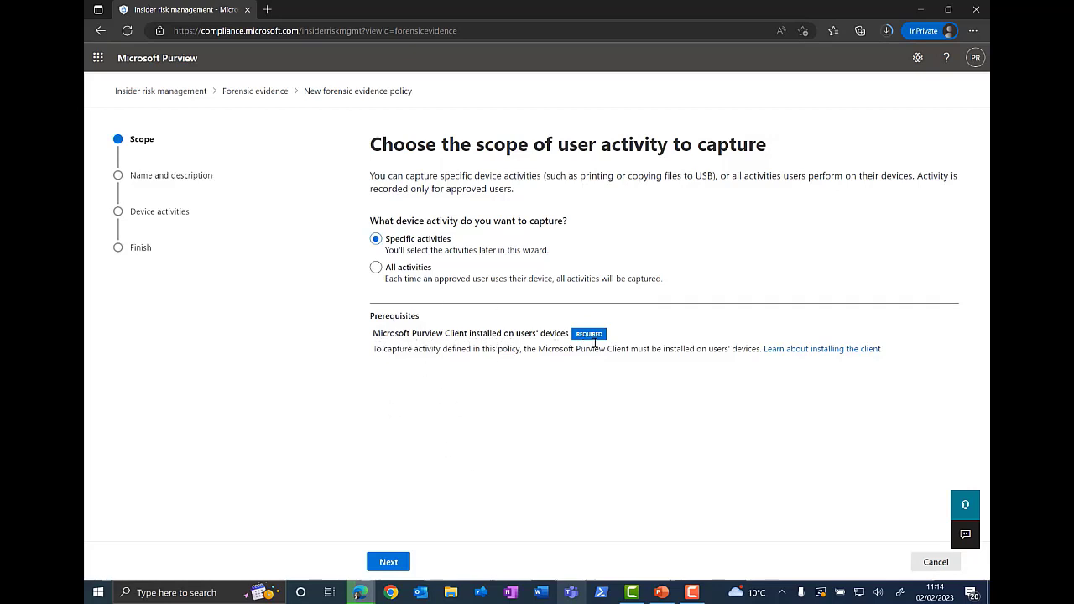
click(401, 561)
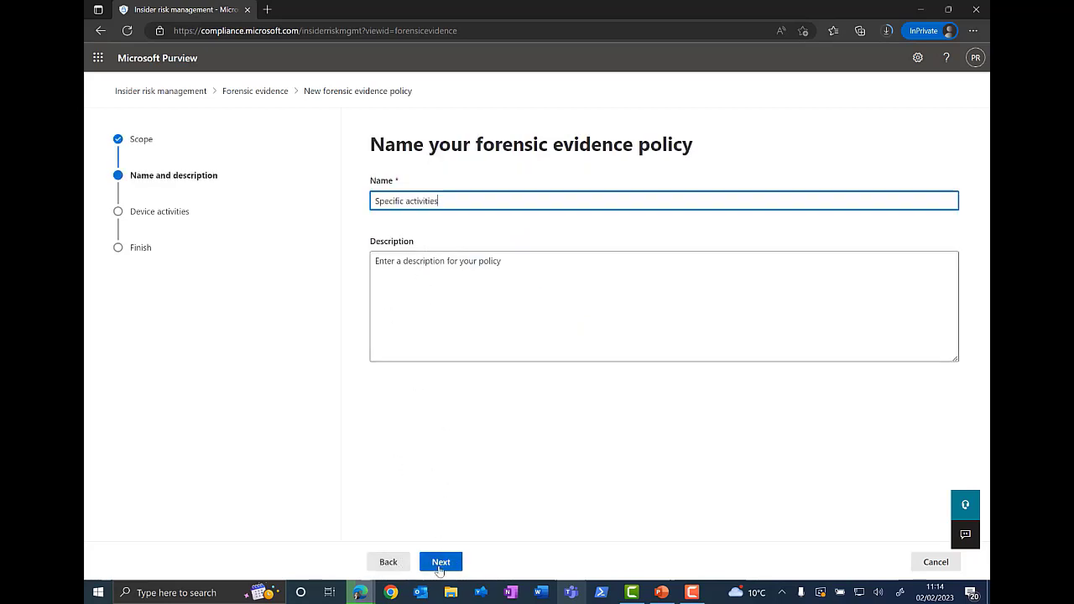
click(442, 562)
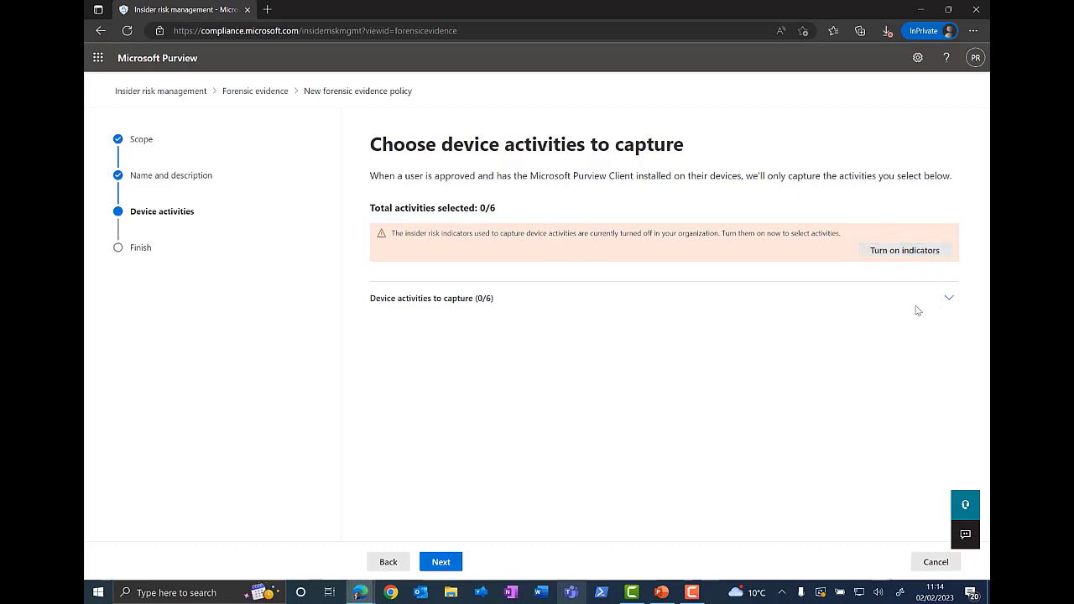
click(951, 302)
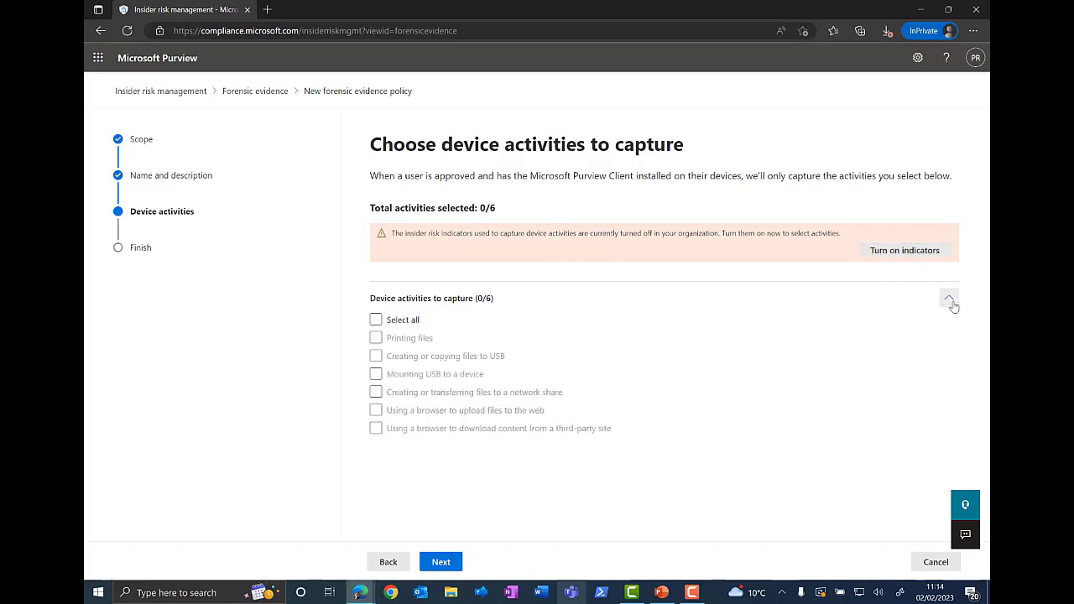
click(378, 322)
click(937, 564)
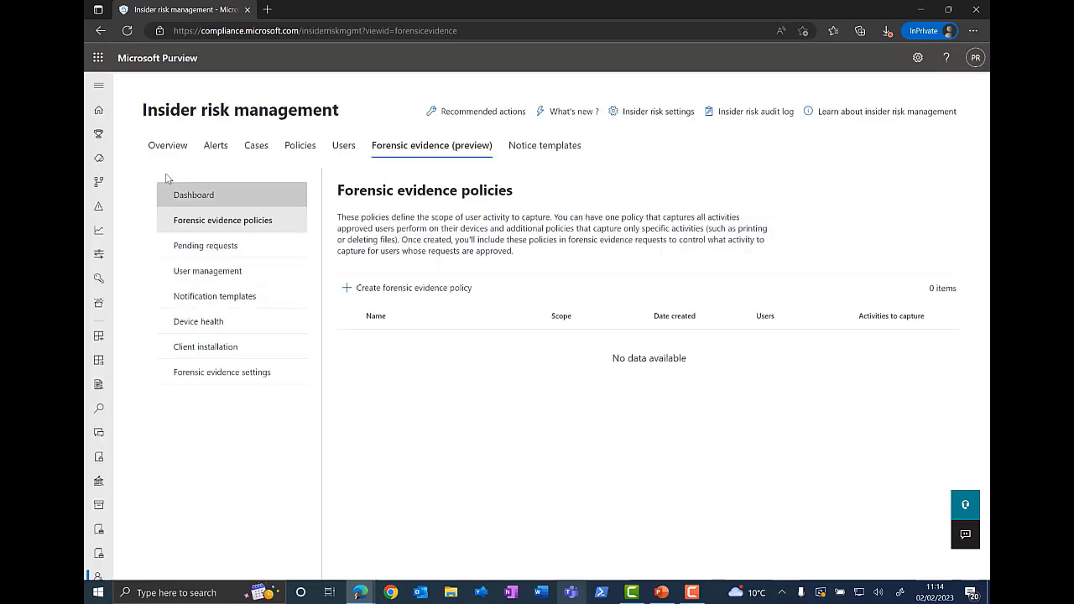
Step: Browse the forensic evidence Pending requests, User management, Notification templates and Forensic evidence settings pages
click(241, 250)
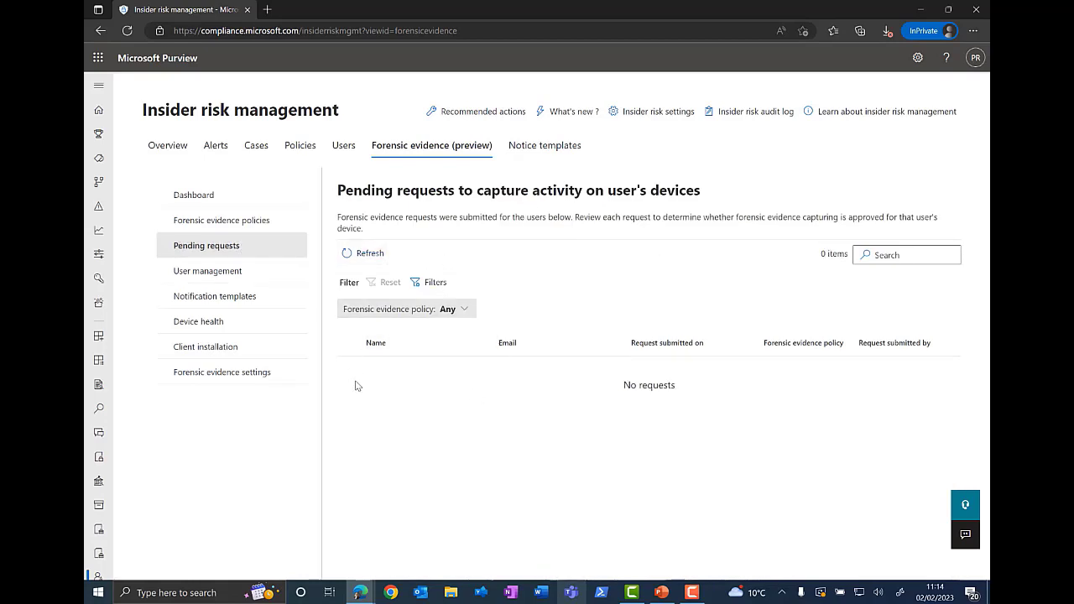
click(240, 281)
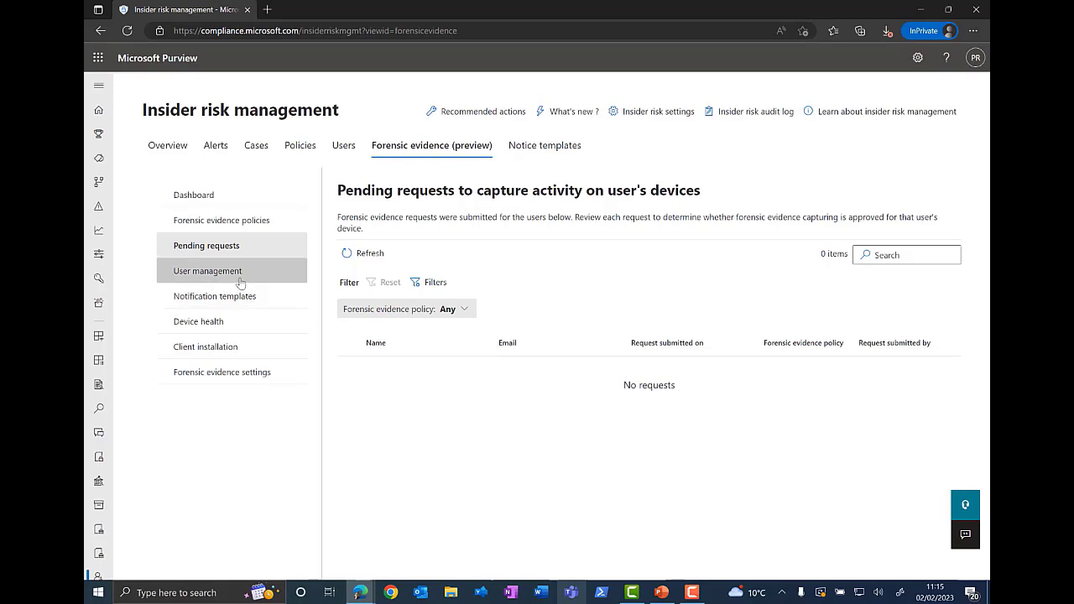
click(245, 280)
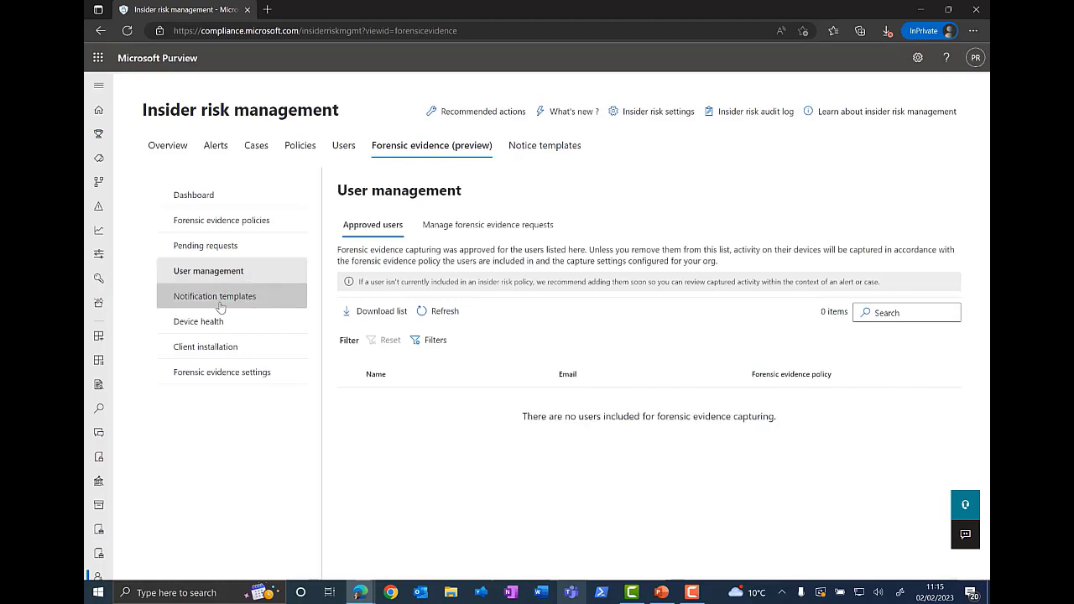
click(243, 300)
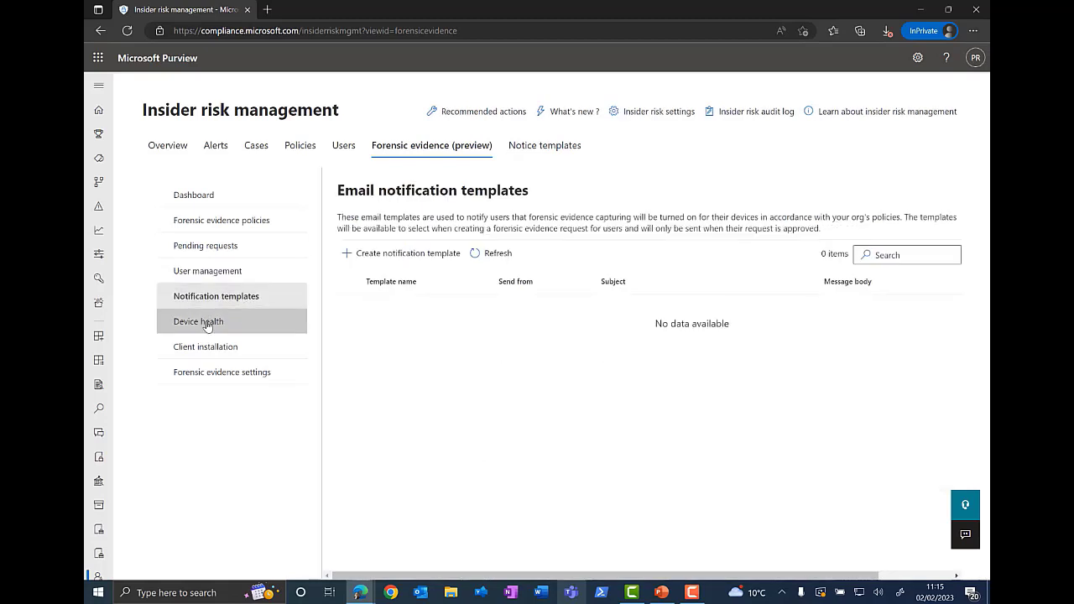
click(252, 384)
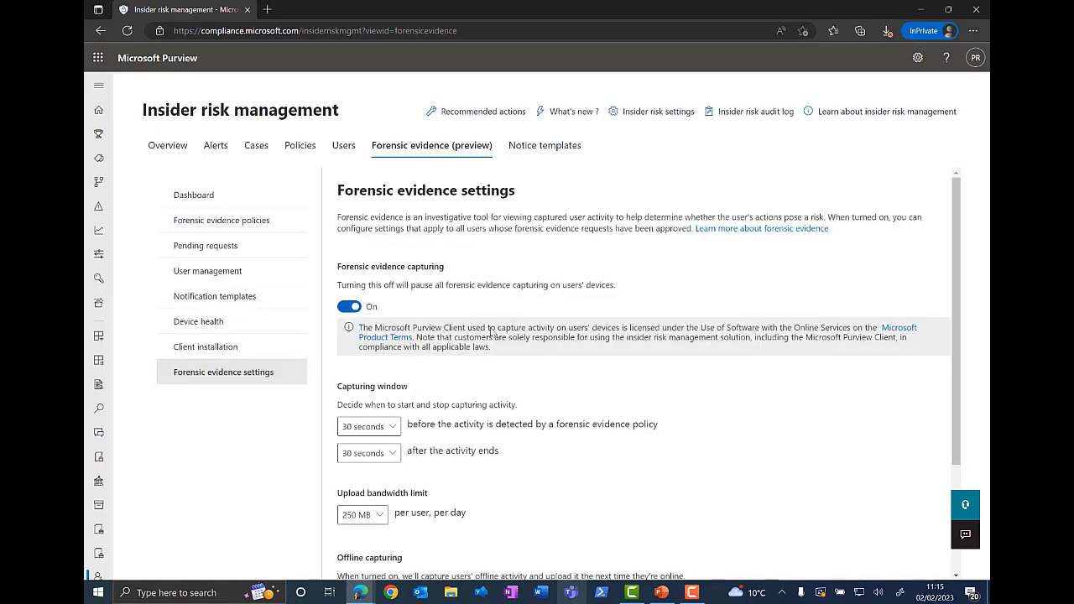
scroll(399, 306, down, 2)
scroll(521, 340, up, 2)
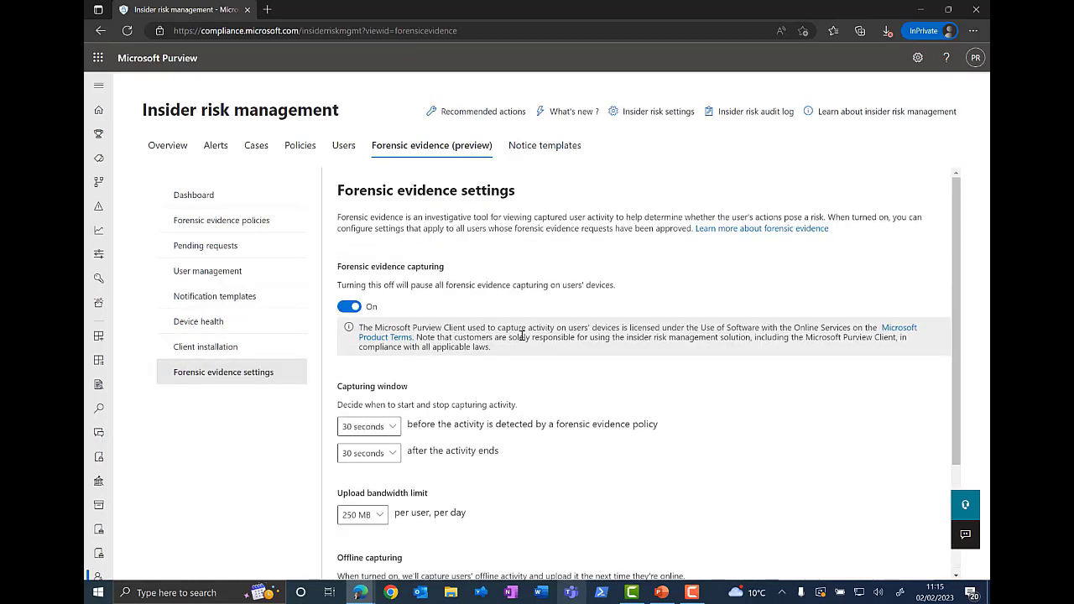
Step: Open the Warn of offensive email or Teams content notice template to review it, then close it
click(543, 148)
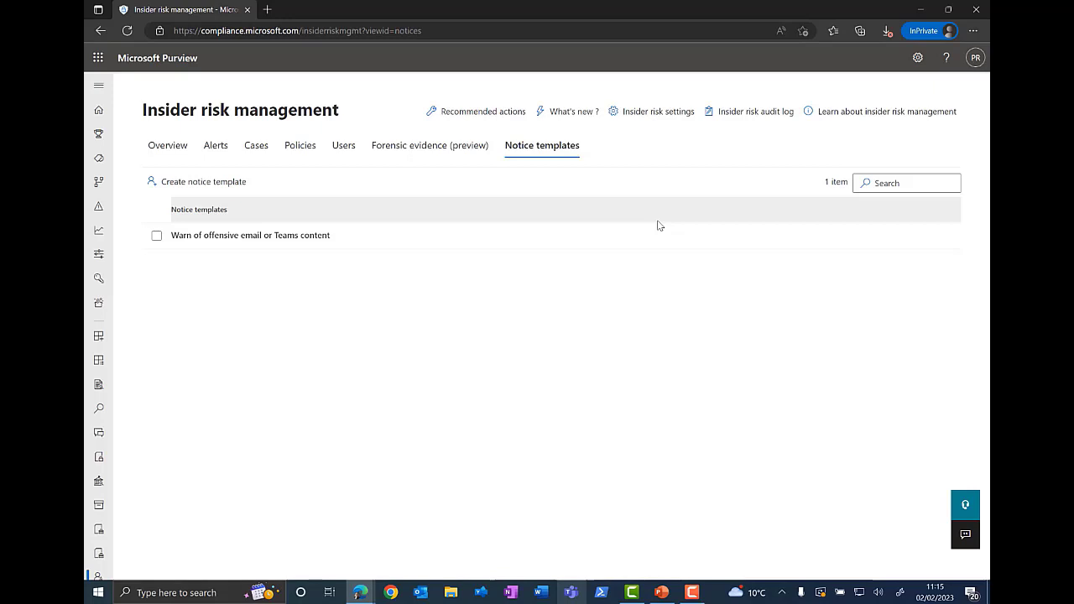
click(216, 235)
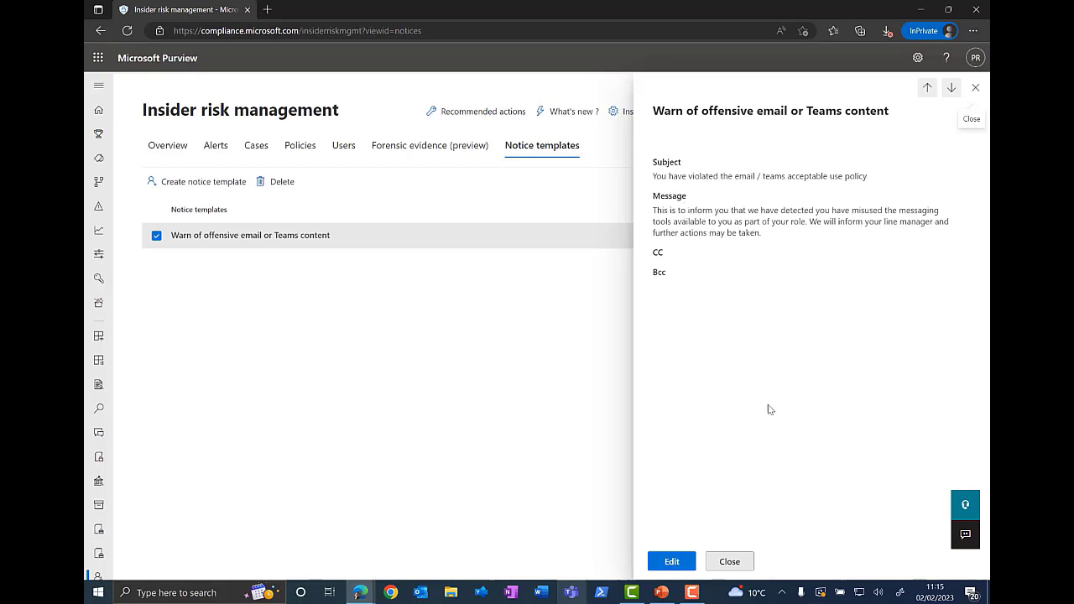
click(731, 561)
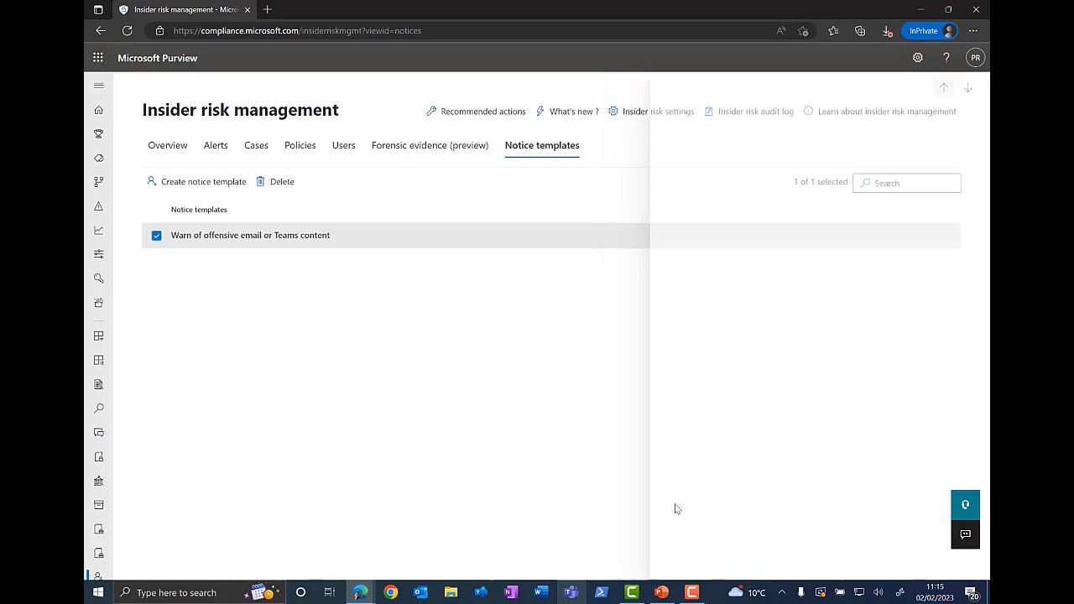
Step: Start a new notice template named Data Theft policy warning, then cancel it
click(204, 183)
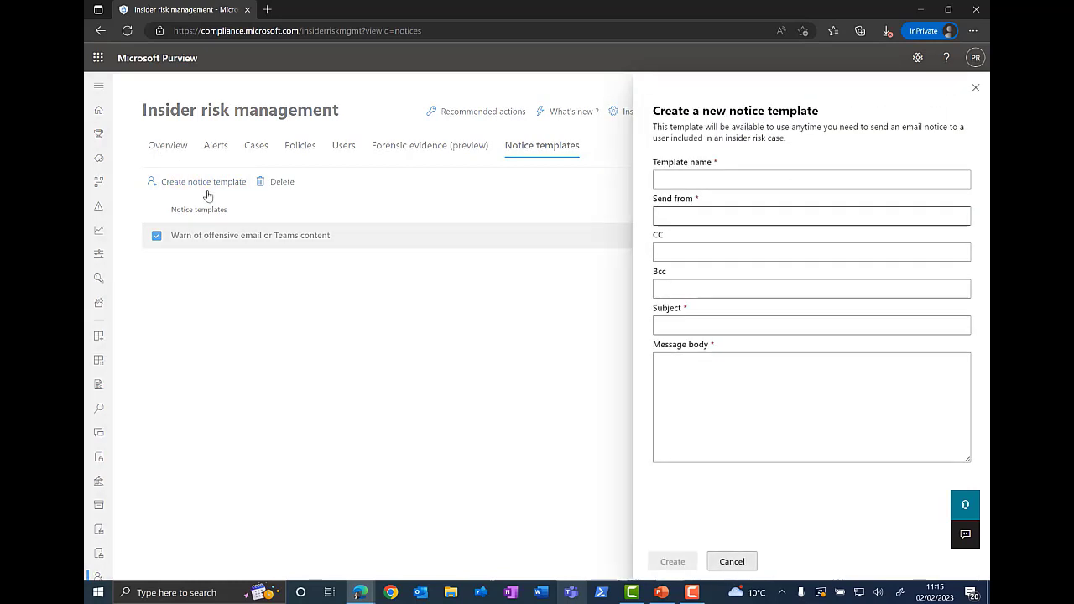
click(731, 178)
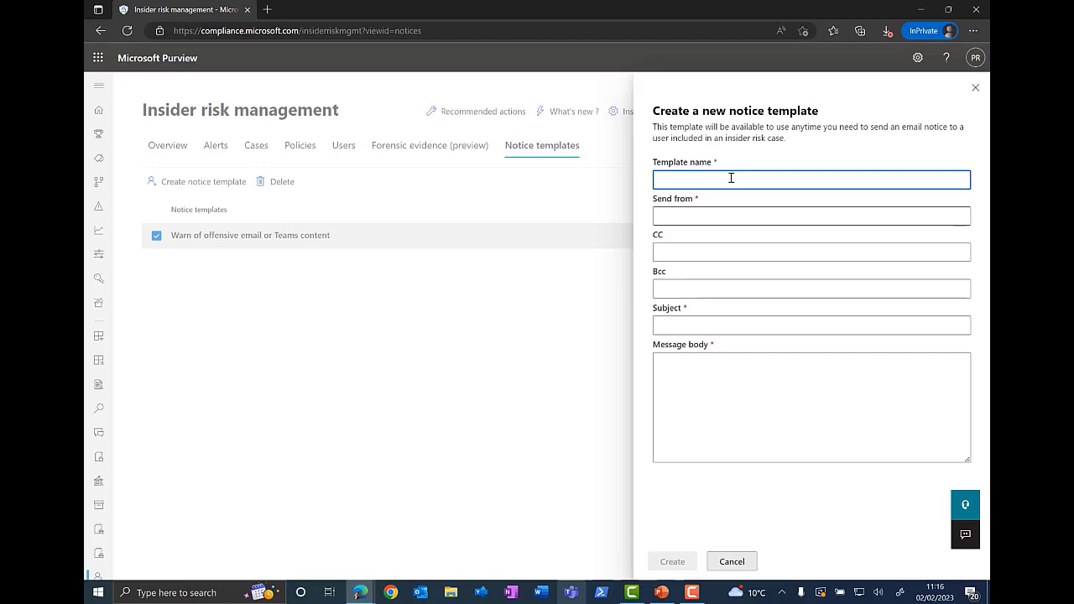
text(Data Theft policy warning)
click(680, 219)
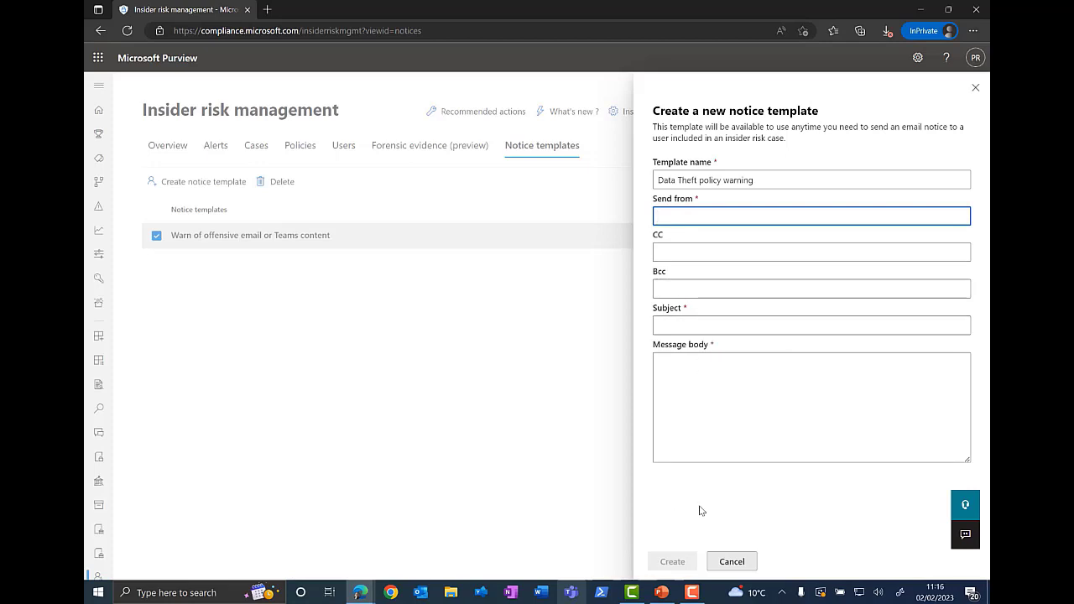
click(731, 562)
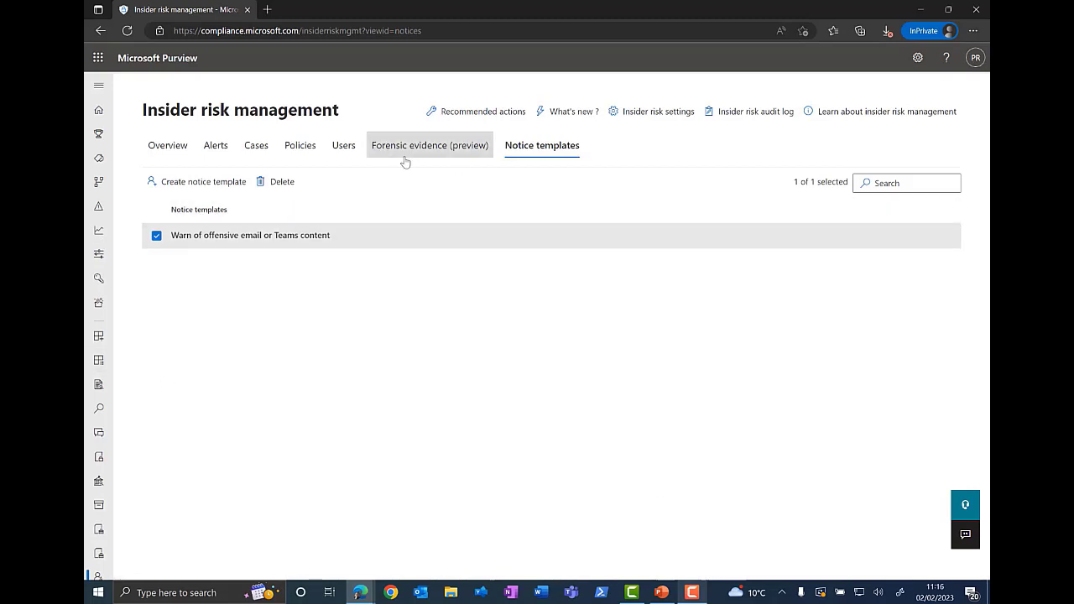
Step: Open the Users list of insider risk management
click(342, 147)
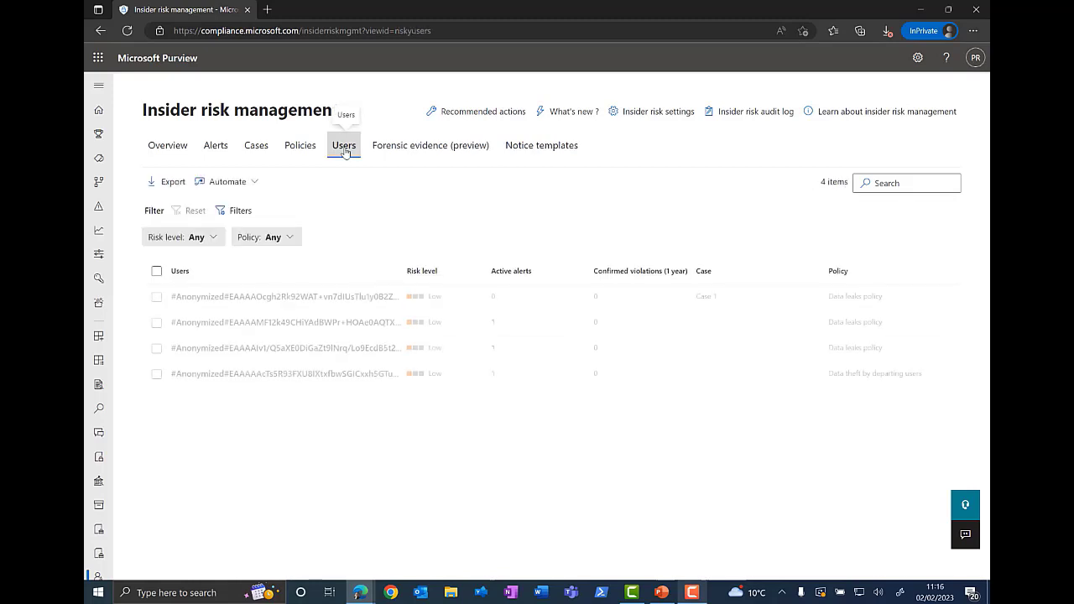